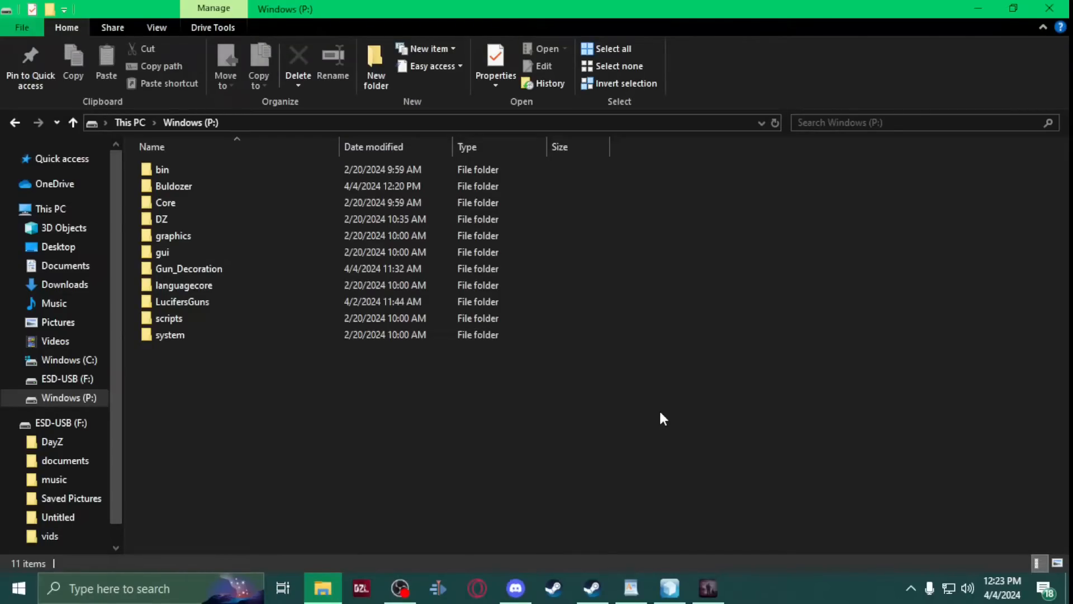
Open the Gun_Decoration folder on drive P: and go down through data and deco to the inner data folder
double_click(193, 267)
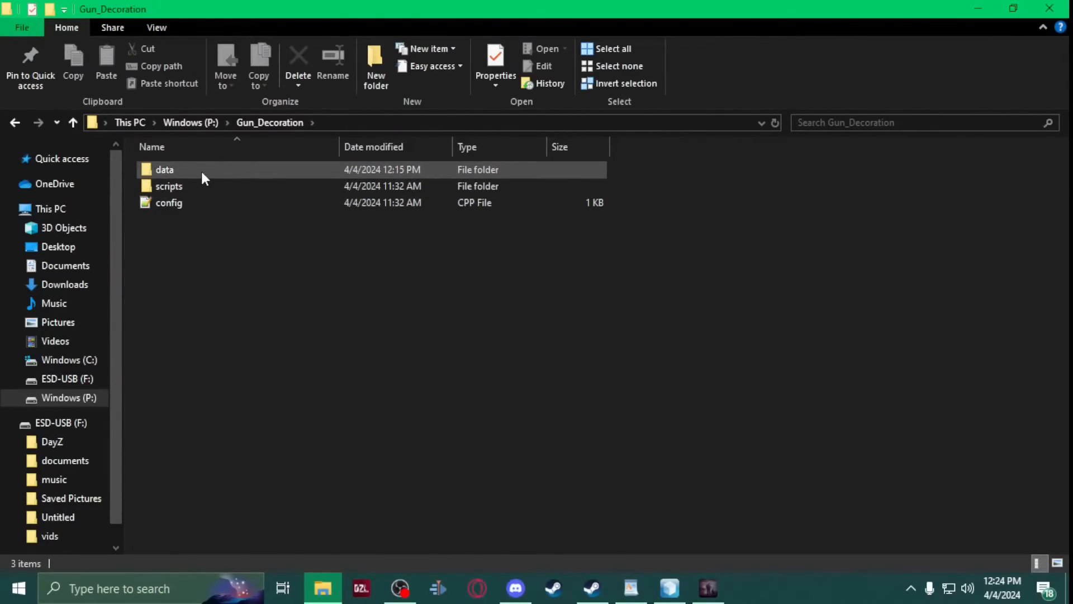
mouse_move(201, 173)
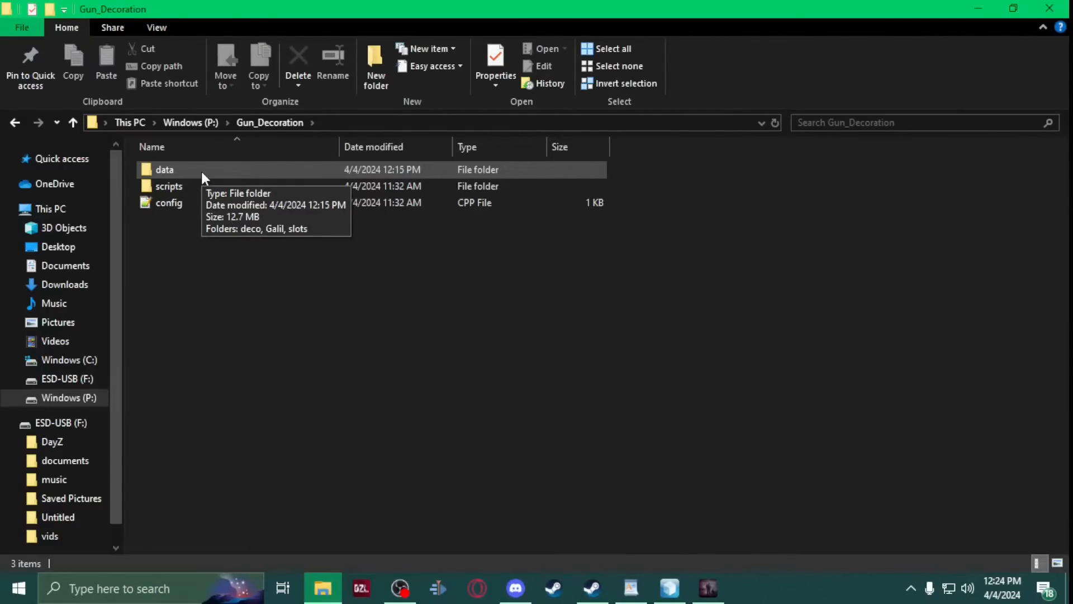
double_click(200, 169)
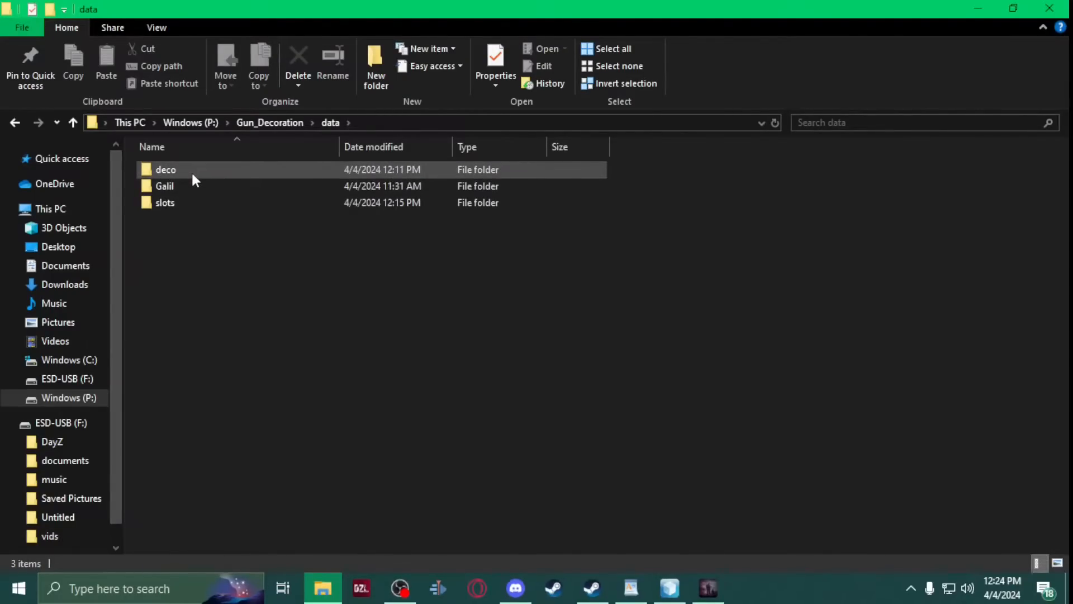
mouse_move(191, 170)
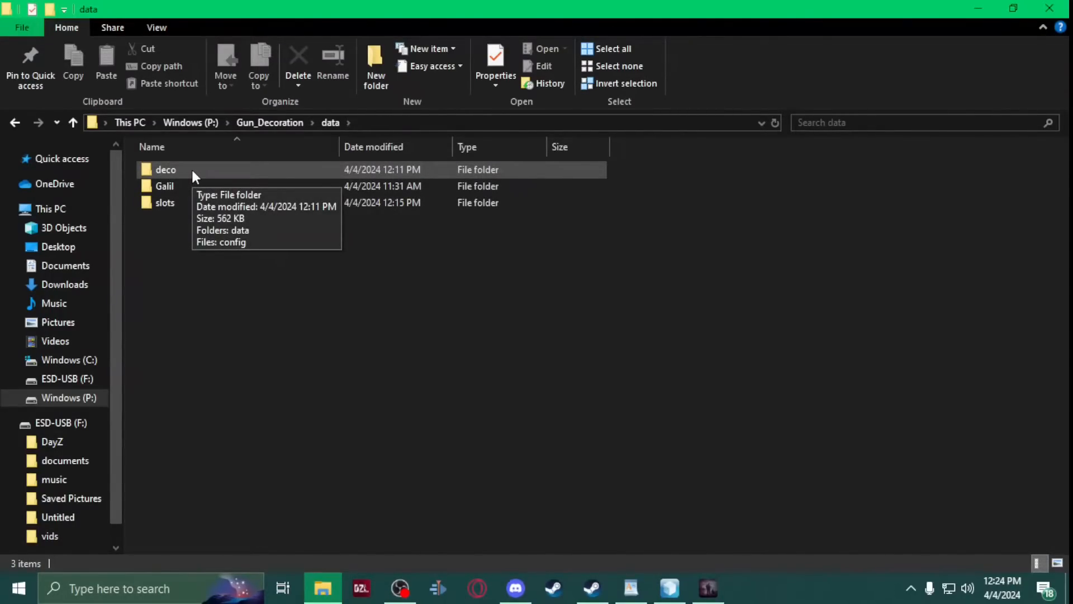
double_click(192, 171)
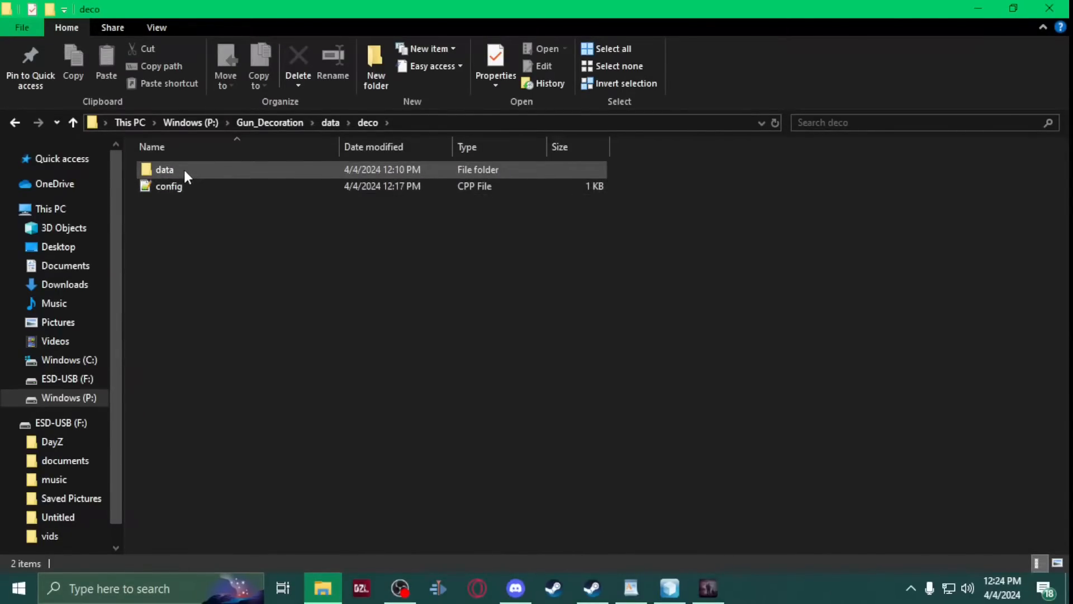
double_click(184, 171)
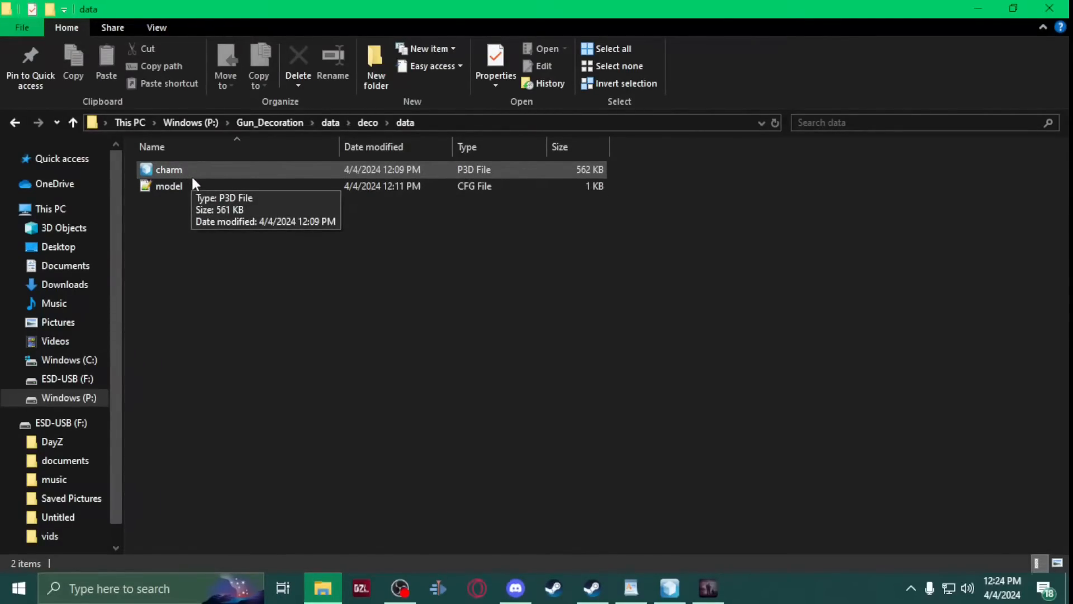
Switch to Object Builder and apply the yellow colour texture (1,1,0,1.0,co) to the faces of the camo2 selection
left_click(658, 591)
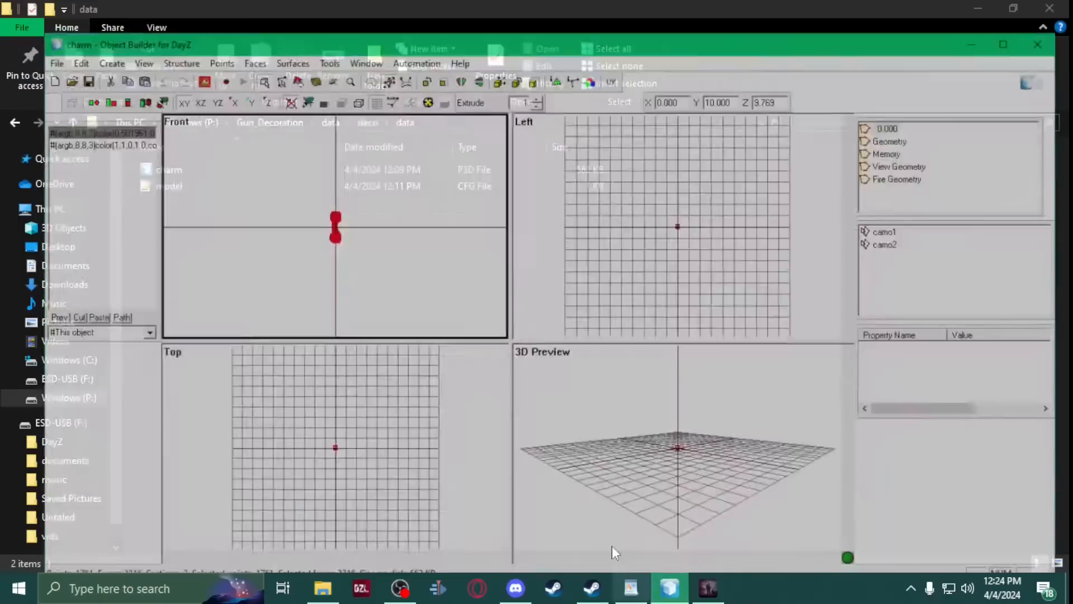
scroll(330, 237, "up", 1)
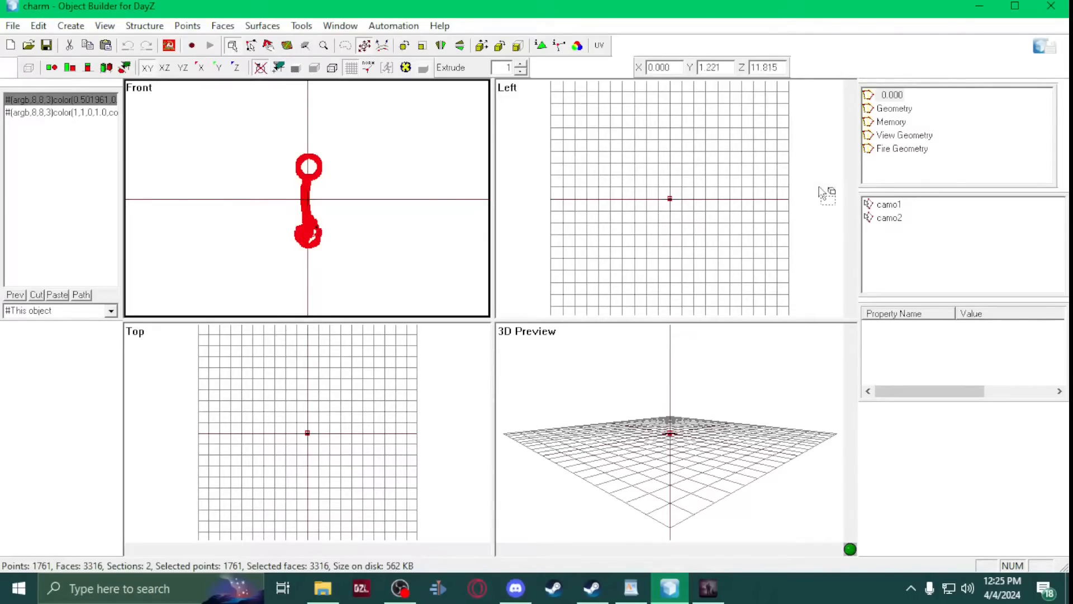
left_click(889, 218)
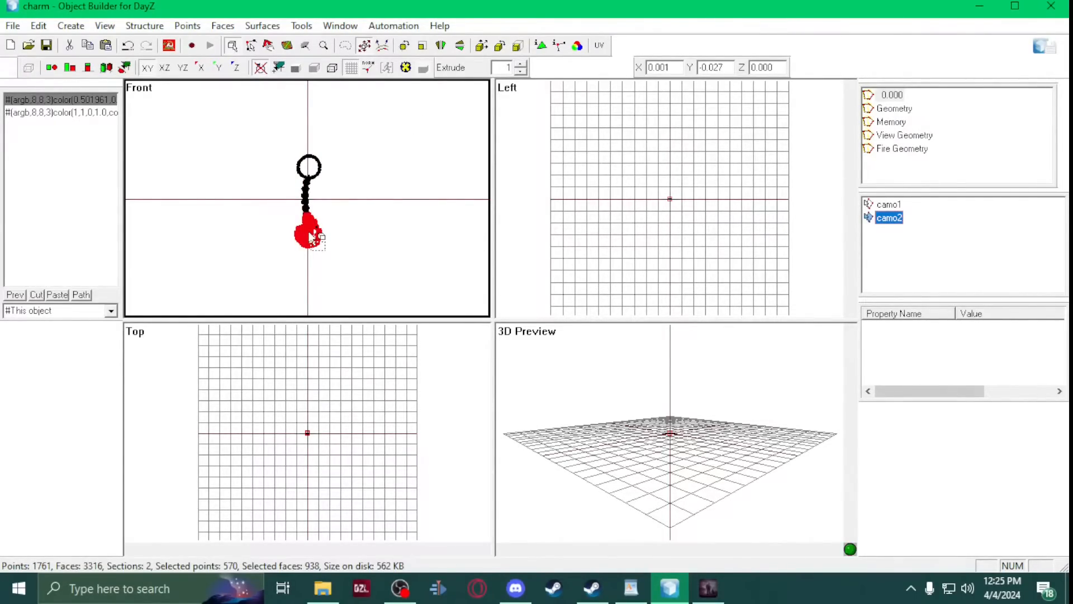
key("e")
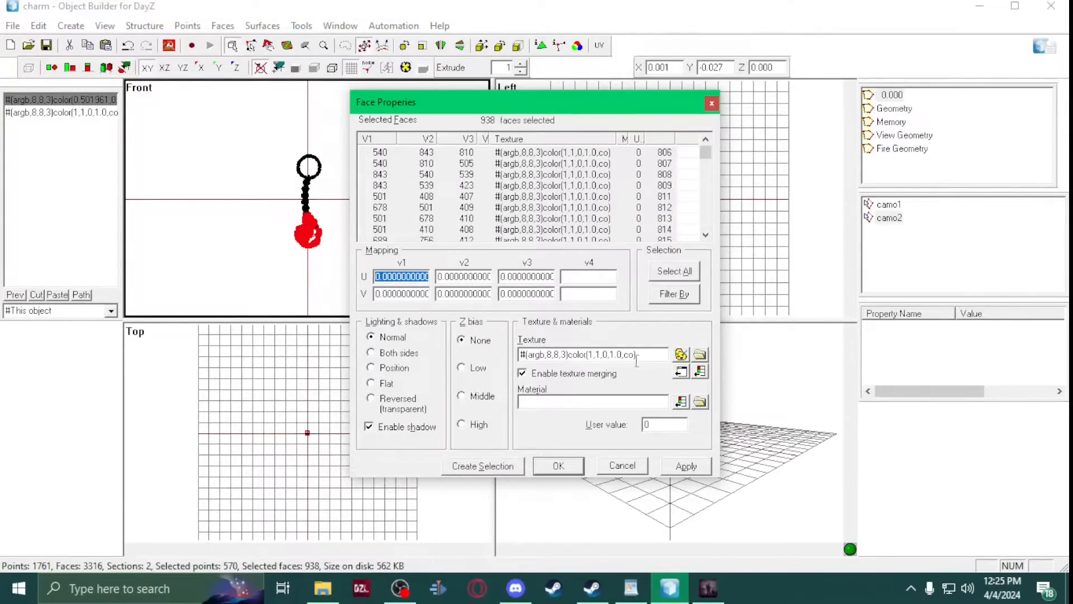
left_click(680, 355)
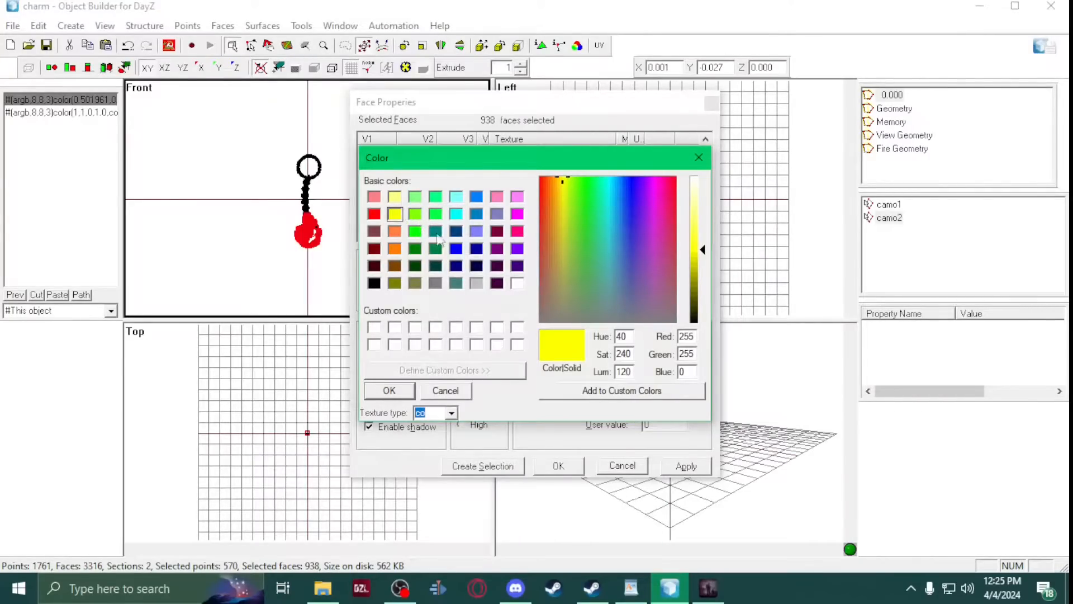
left_click(394, 393)
left_click(676, 466)
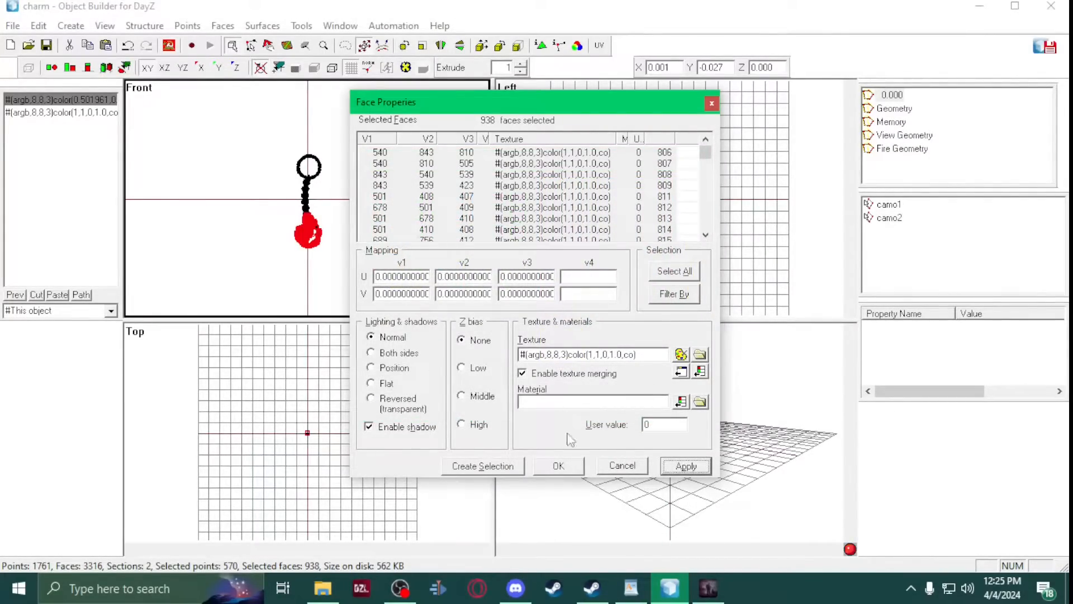
left_click(558, 465)
Select the camo1 part and the whole charm, and view the textured model in Buldozer
left_click(874, 211)
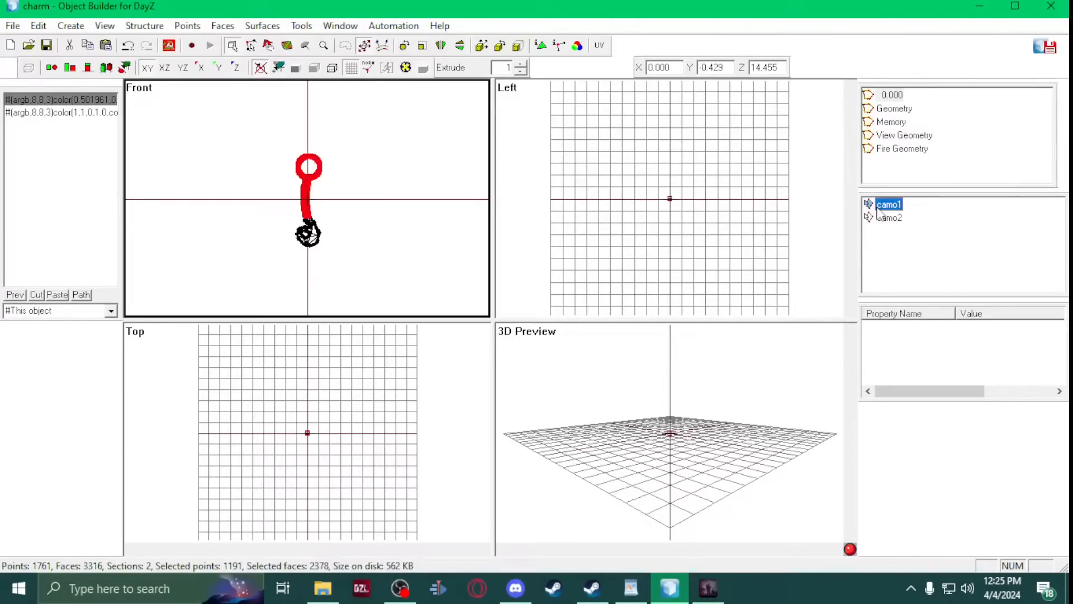
left_click_drag(340, 263, 266, 113)
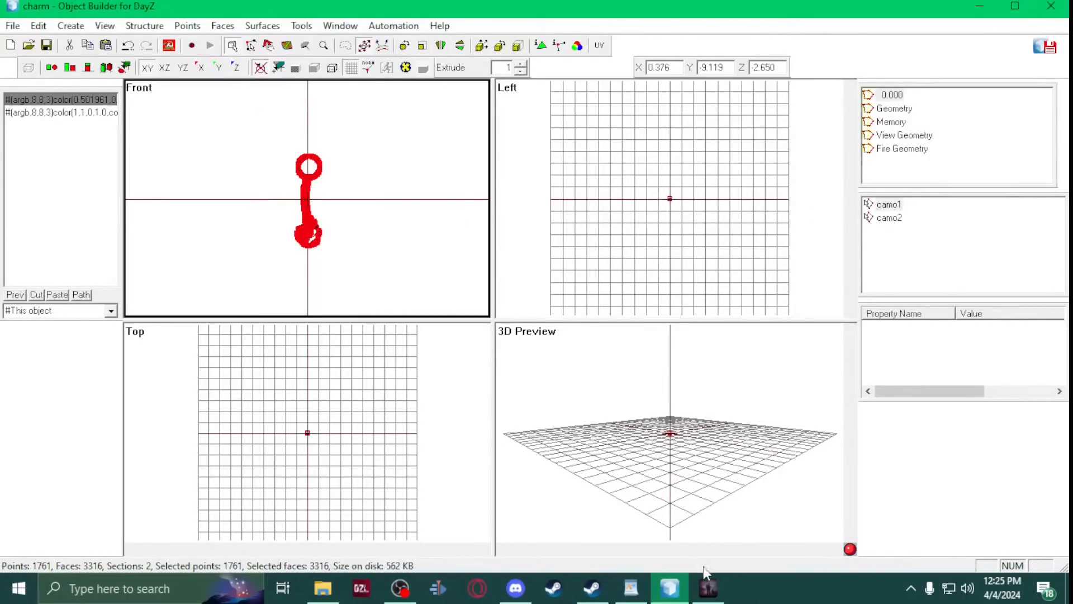
left_click(708, 588)
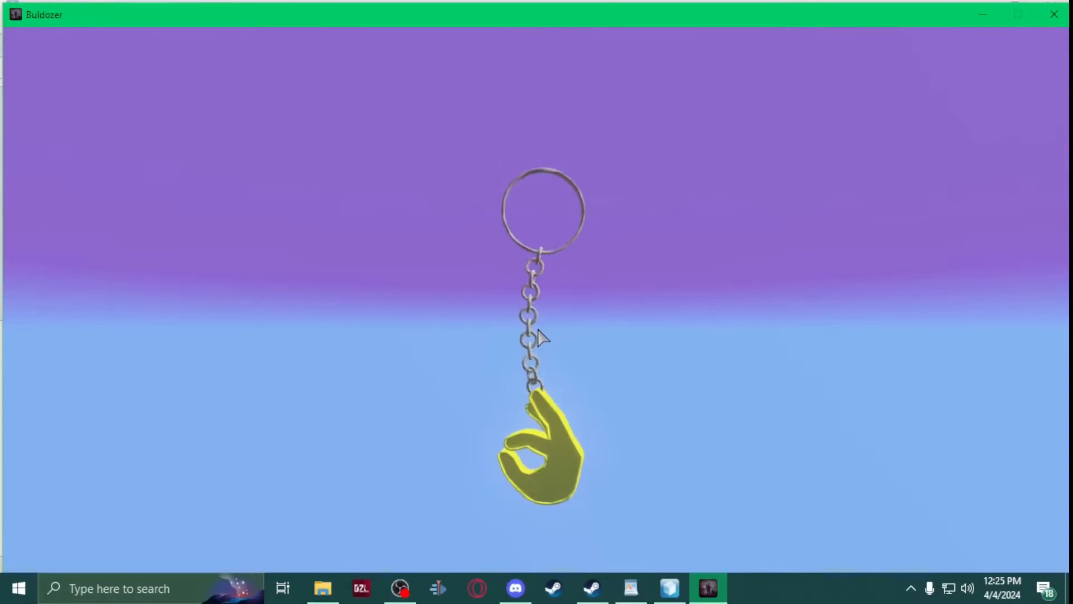
key("alt+Tab")
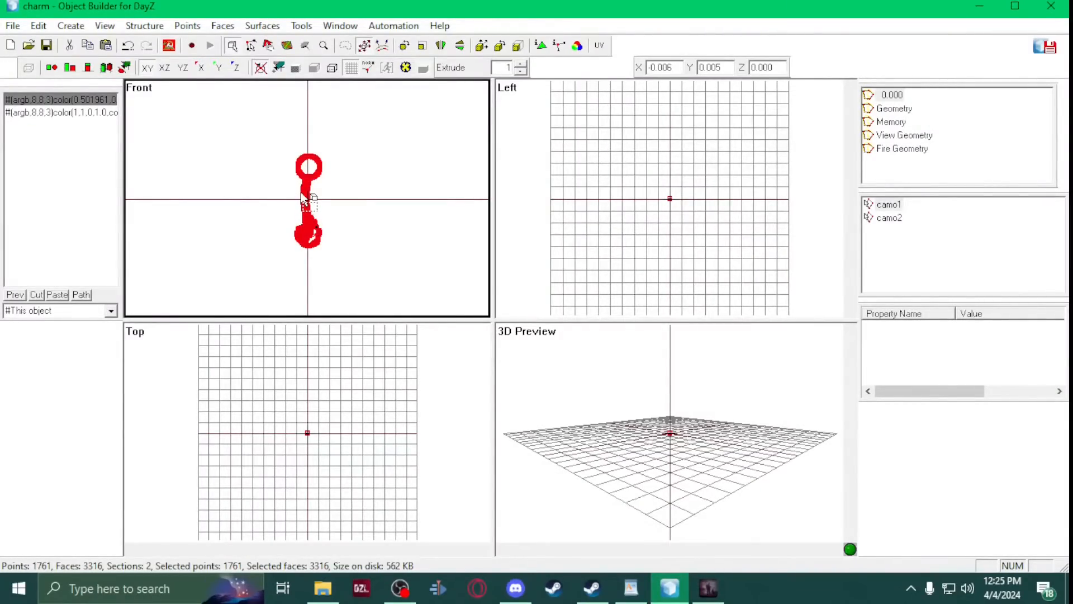
Create a proxy from galil.p3d in the Gun_Decoration data\Galil\data folder
left_click(69, 26)
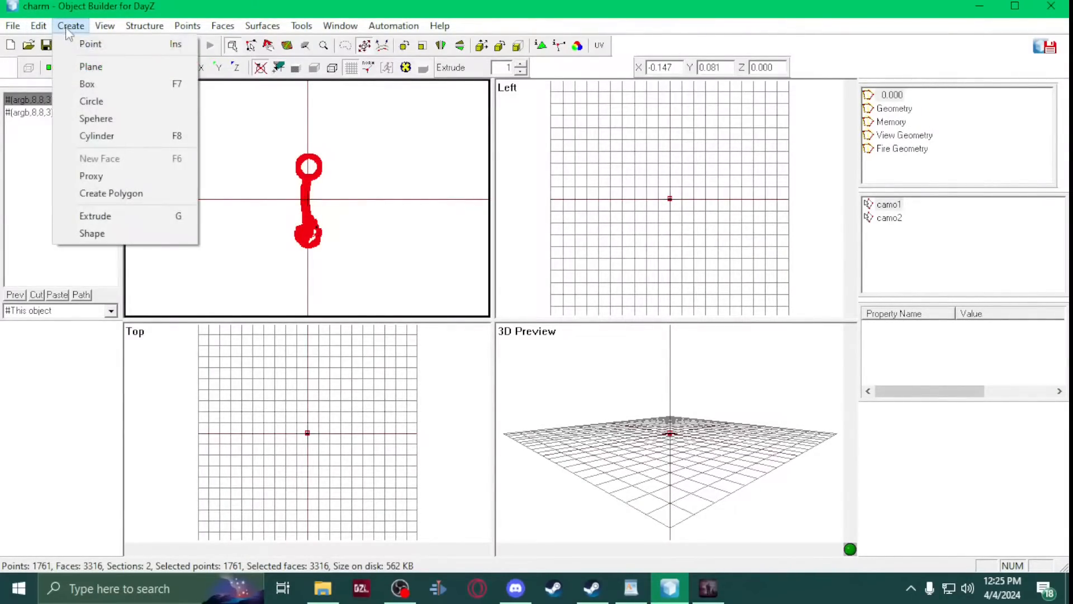
left_click(110, 177)
left_click(255, 159)
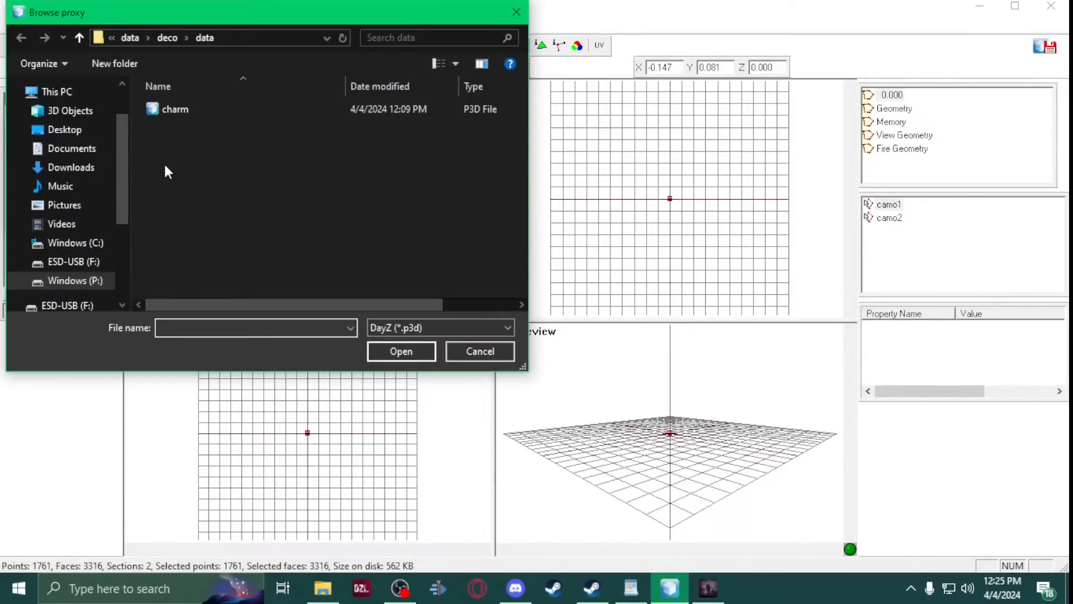
left_click(81, 38)
left_click(81, 38)
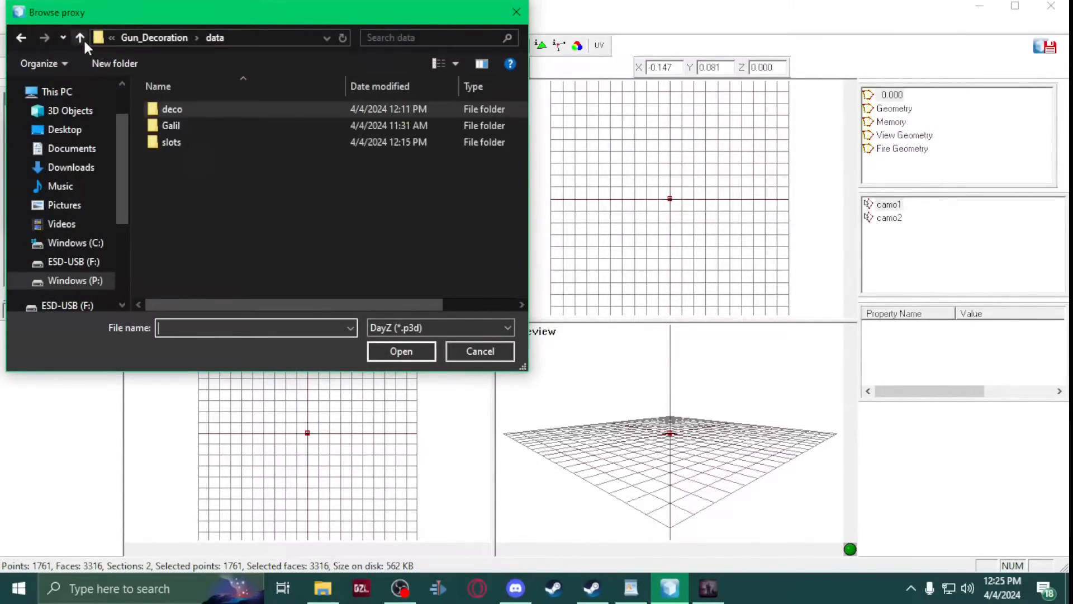
double_click(192, 126)
double_click(193, 108)
left_click(192, 106)
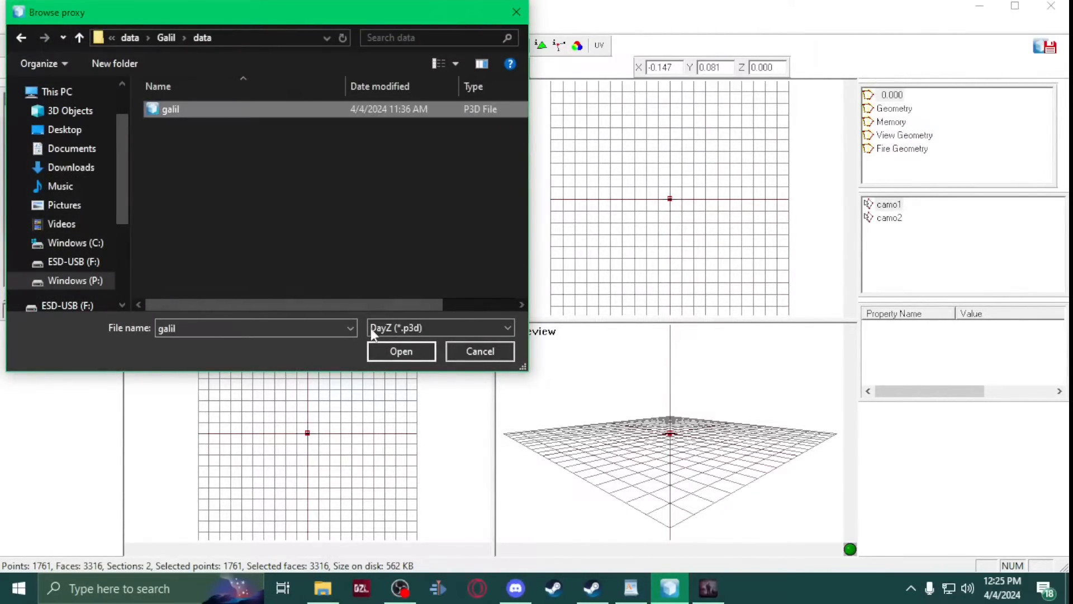
left_click(381, 352)
left_click(208, 213)
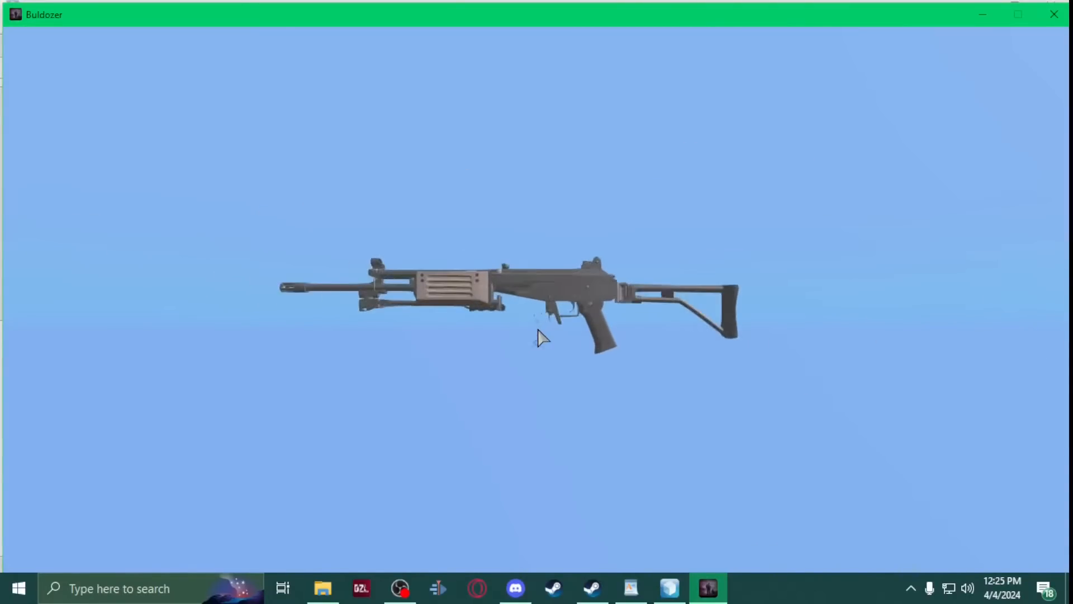
Examine the charm against the Galil rifle up close in the Buldozer preview and return to Object Builder
scroll(538, 337, "up", 10)
left_click_drag(539, 329, 537, 329)
key("alt+Tab")
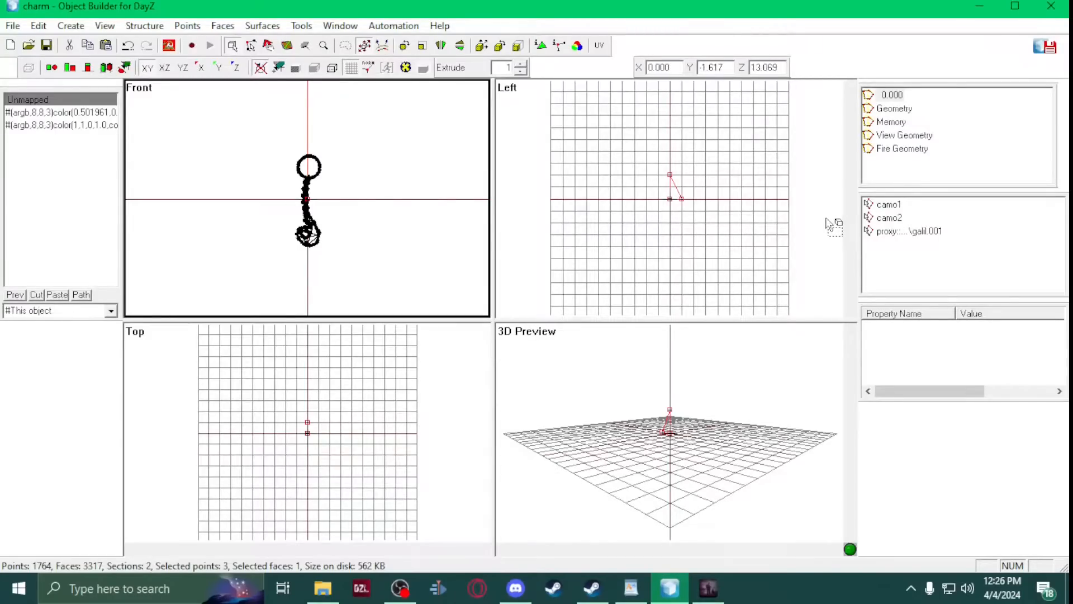
Select camo1 and camo2 together, then enlarge the charm slightly and tilt it a little in the Front view
left_click(888, 205)
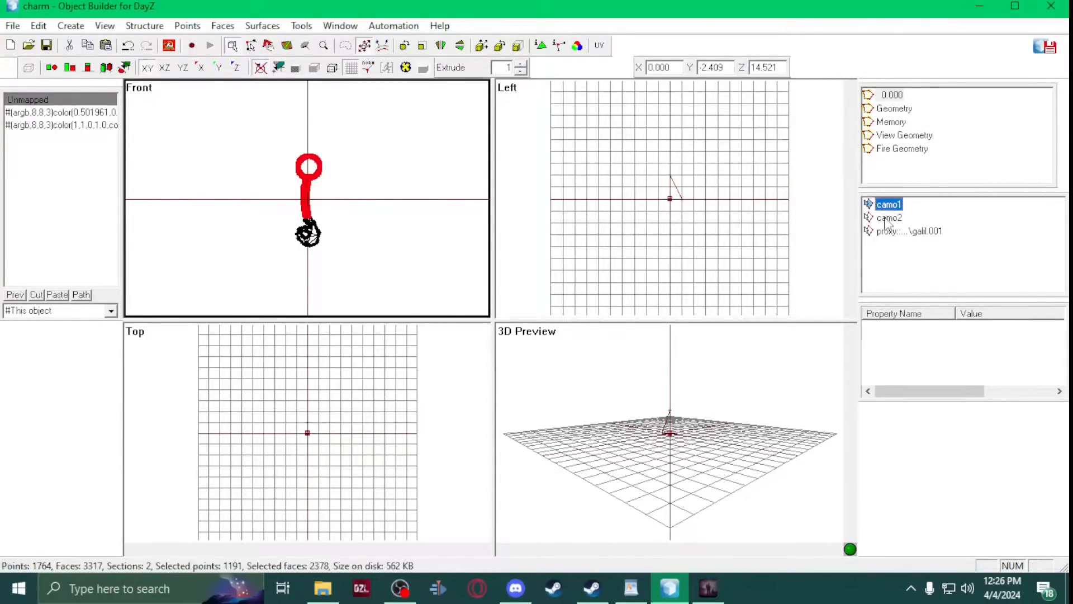
left_click(887, 217, "ctrl")
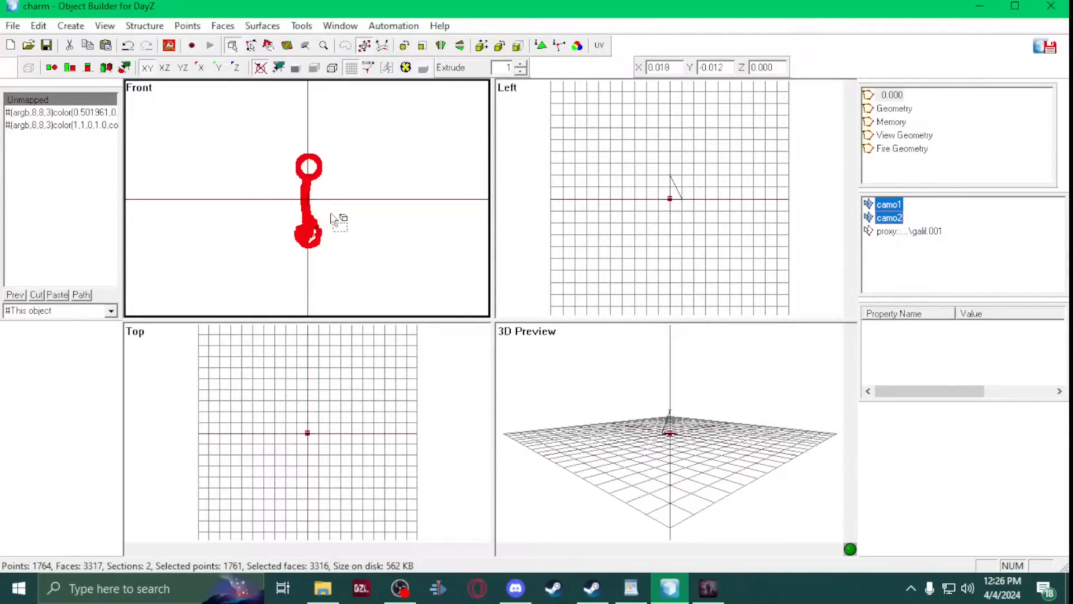
mouse_move(338, 215)
left_mouse_down()
mouse_move(335, 201)
mouse_move(342, 208)
left_mouse_up()
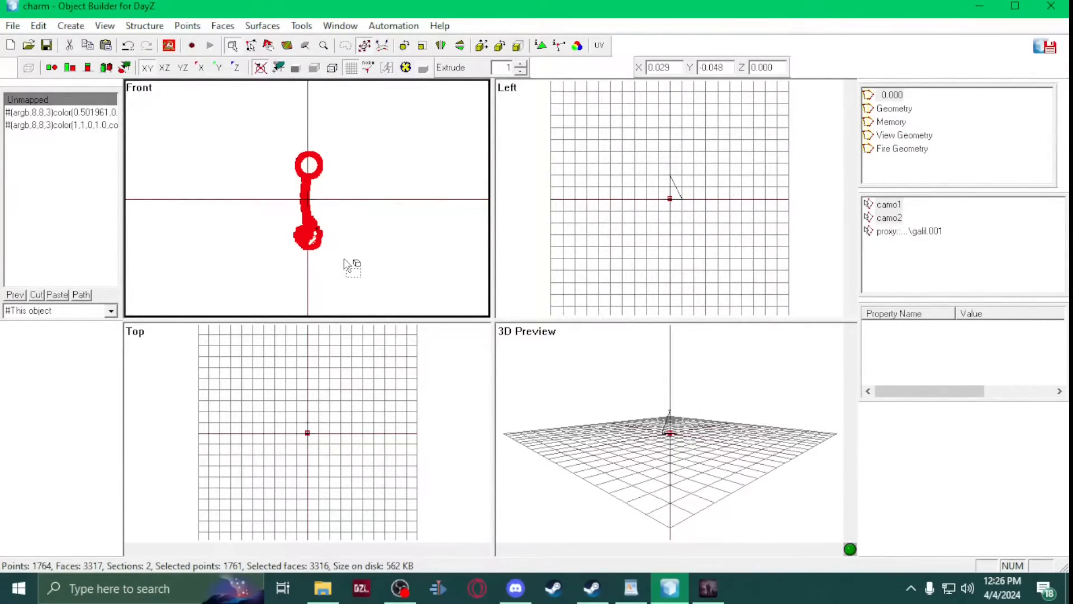
mouse_move(345, 262)
left_mouse_down()
mouse_move(344, 250)
mouse_move(386, 248)
mouse_move(350, 252)
mouse_move(360, 263)
left_mouse_up()
Rotate the selected charm slightly in the Top view and again in the Left view
scroll(308, 456, "up", 5)
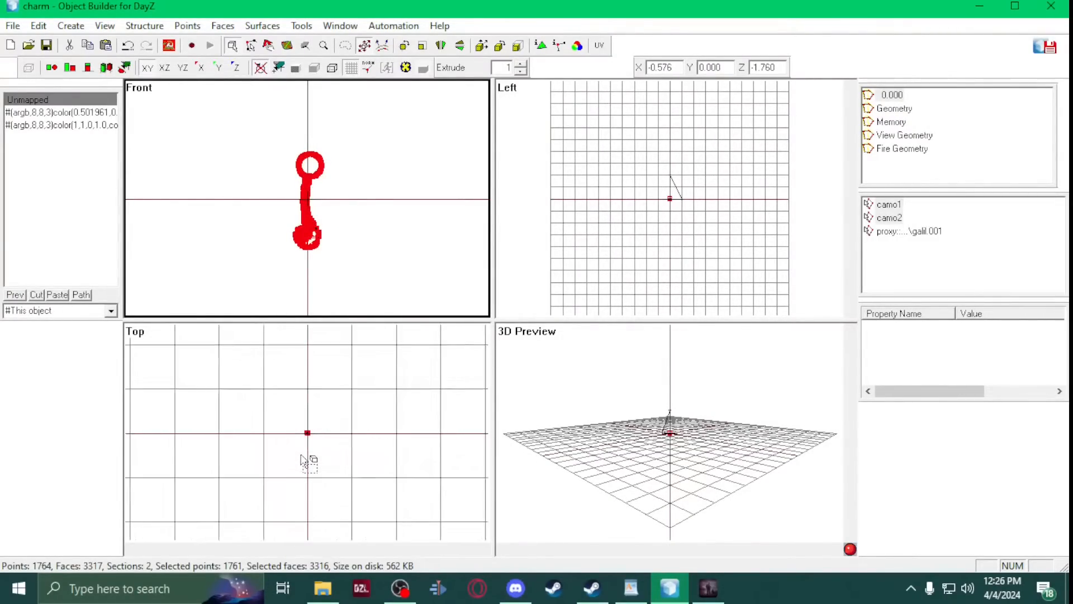
scroll(301, 455, "up", 3)
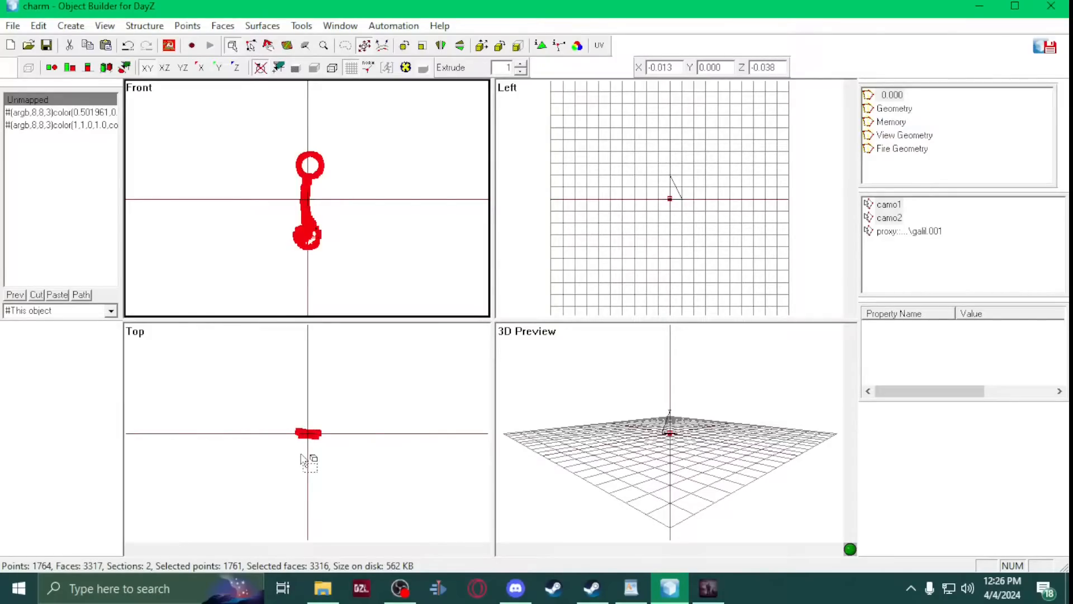
left_click_drag(408, 484, 423, 466)
scroll(720, 195, "up", 5)
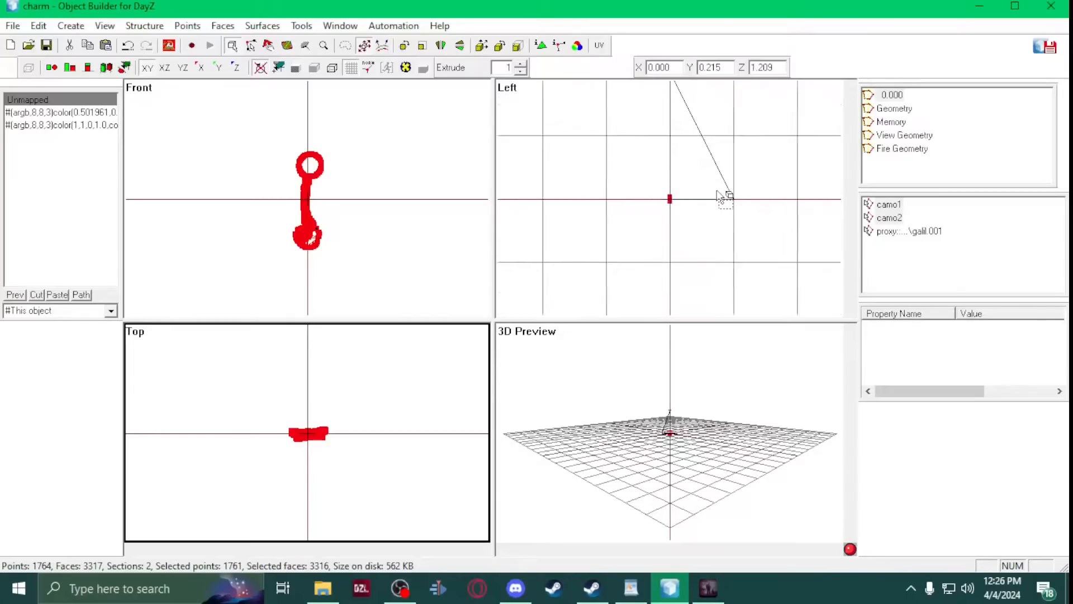
mouse_move(688, 266)
left_mouse_down()
mouse_move(668, 252)
mouse_move(688, 264)
mouse_move(677, 260)
left_mouse_up()
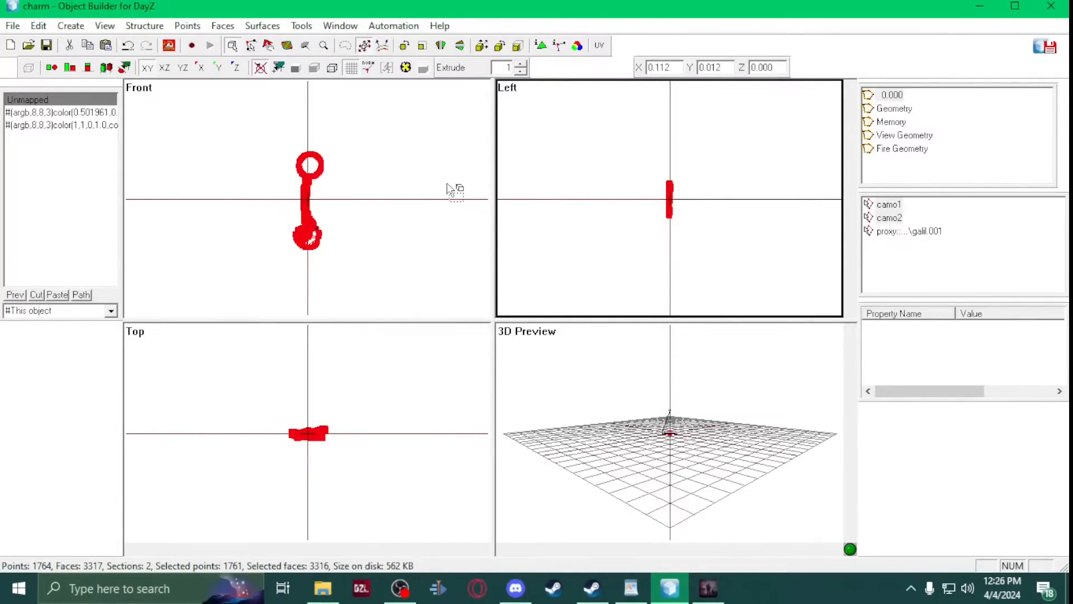
Delete the galil proxy's triangle from the model and remove its named selection
left_click(918, 231)
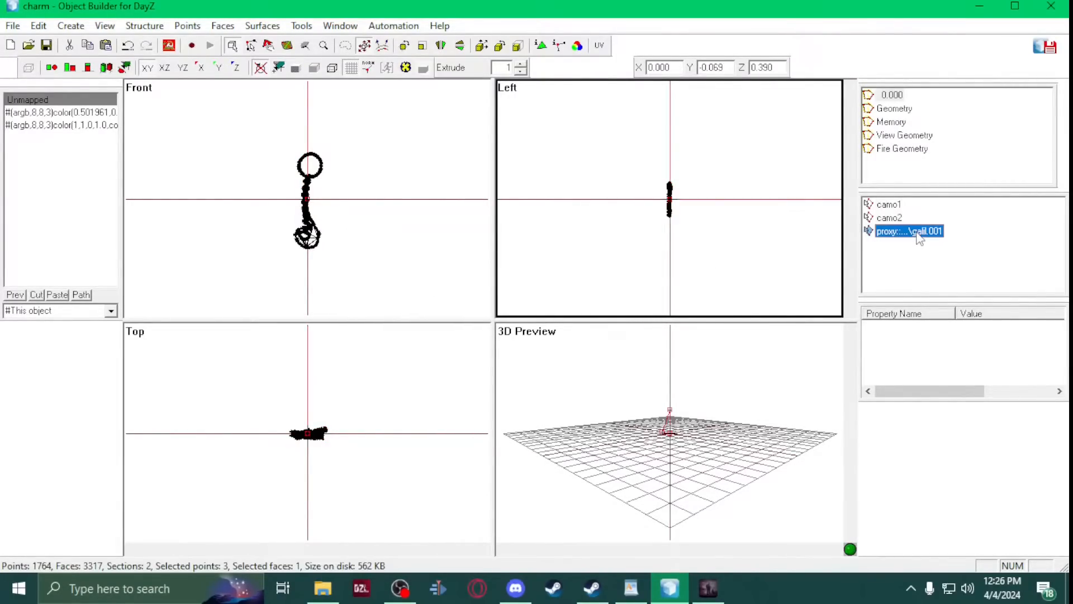
key("Delete")
right_click(919, 238)
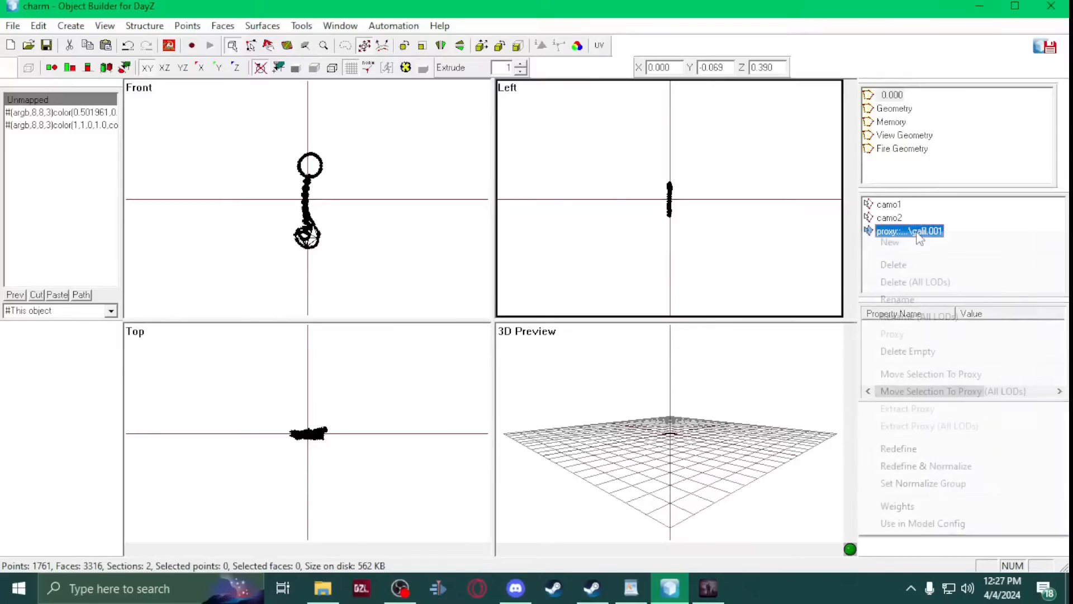
left_click(894, 263)
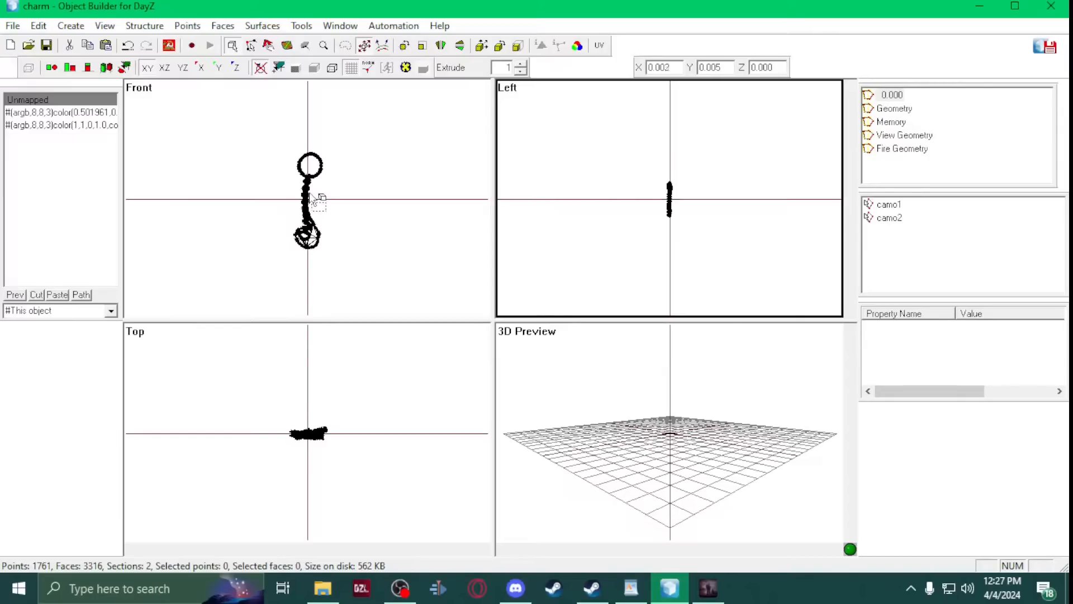
Examine the charm's Geometry, Memory, View Geometry and Fire Geometry LODs in turn
left_click(899, 110)
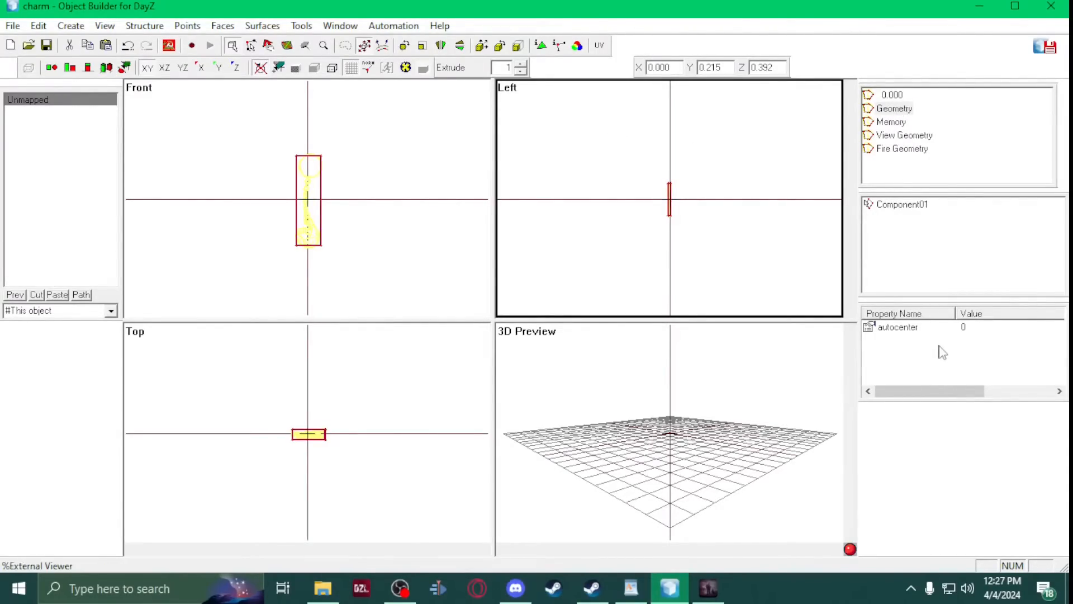
left_click(900, 123)
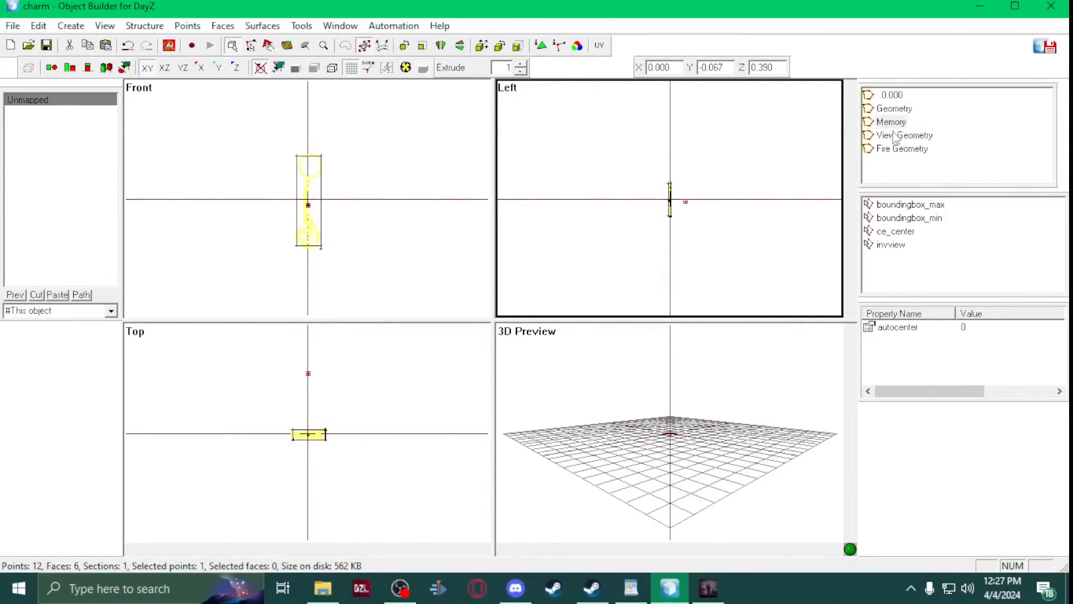
left_click(897, 136)
left_click(897, 149)
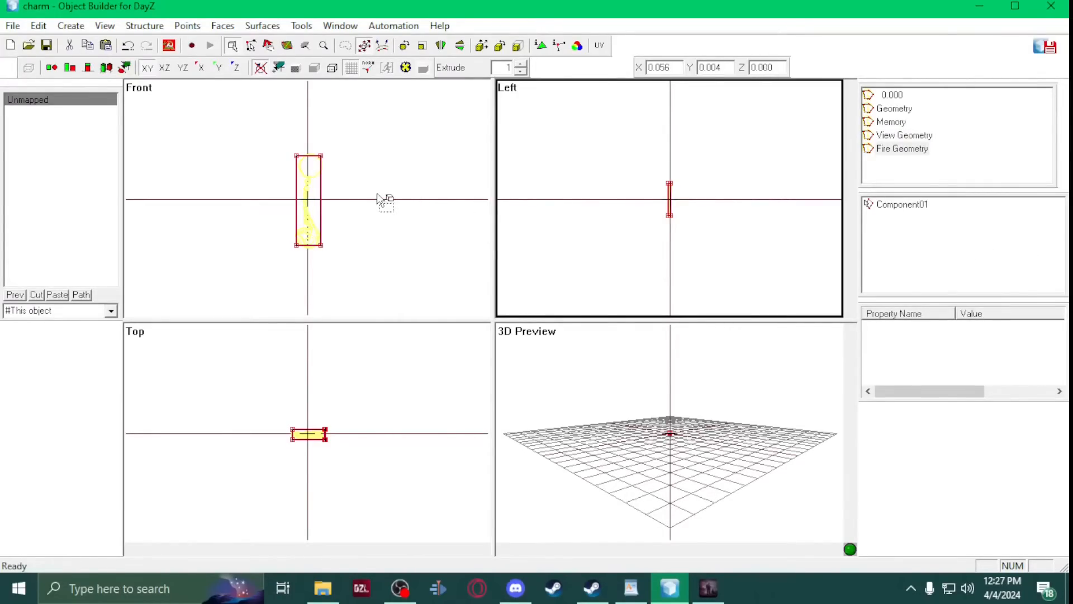
Inspect the face material of the Fire Geometry box and browse the available rvmat files in DZ\data\data\penetration without changing the assignment
key("e")
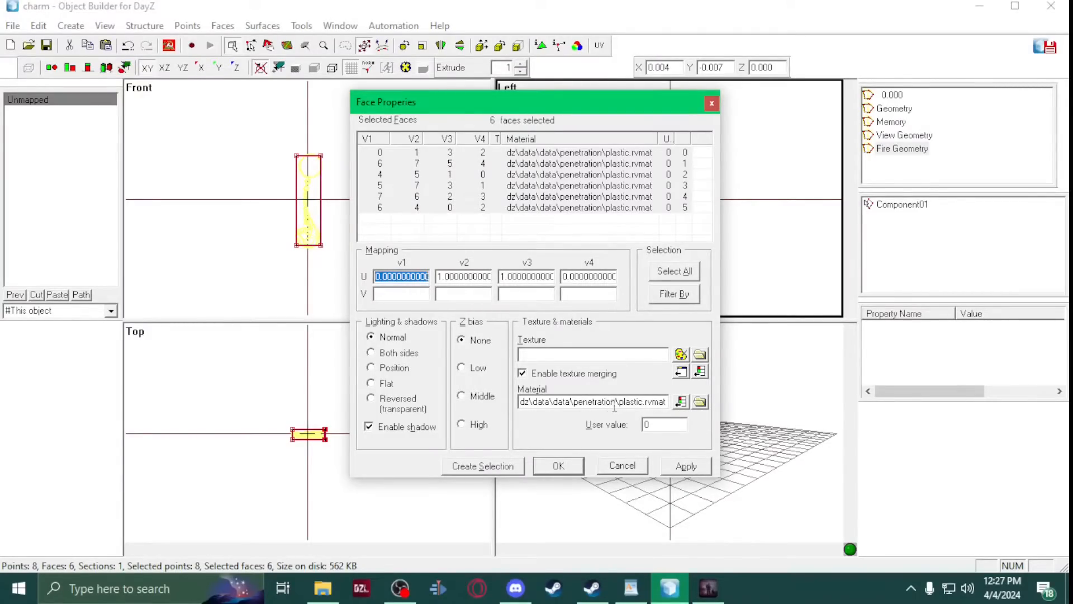
left_click(699, 404)
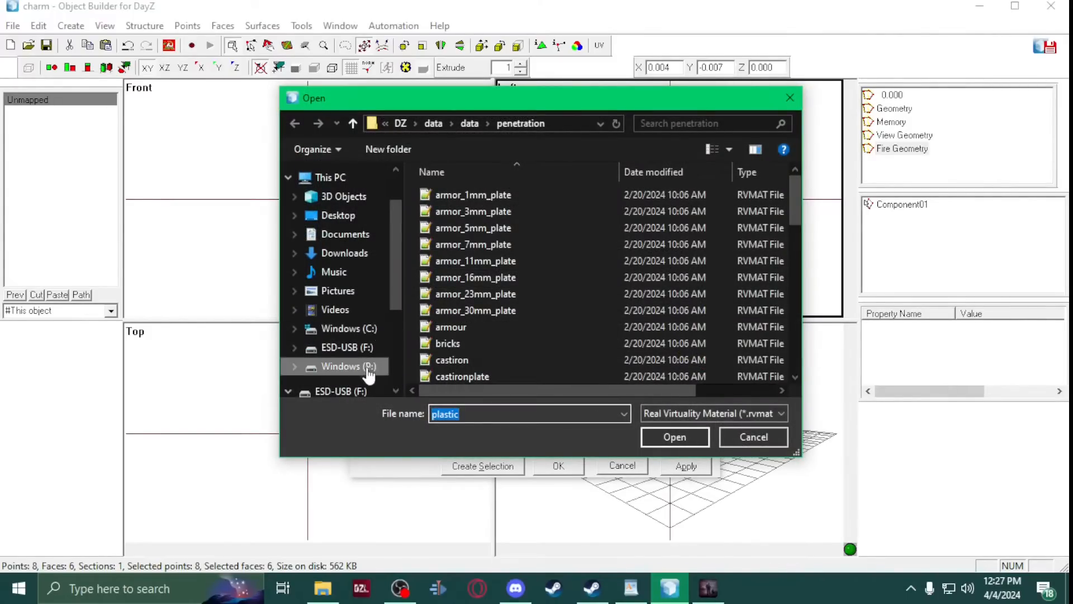
left_click(369, 368)
double_click(437, 246)
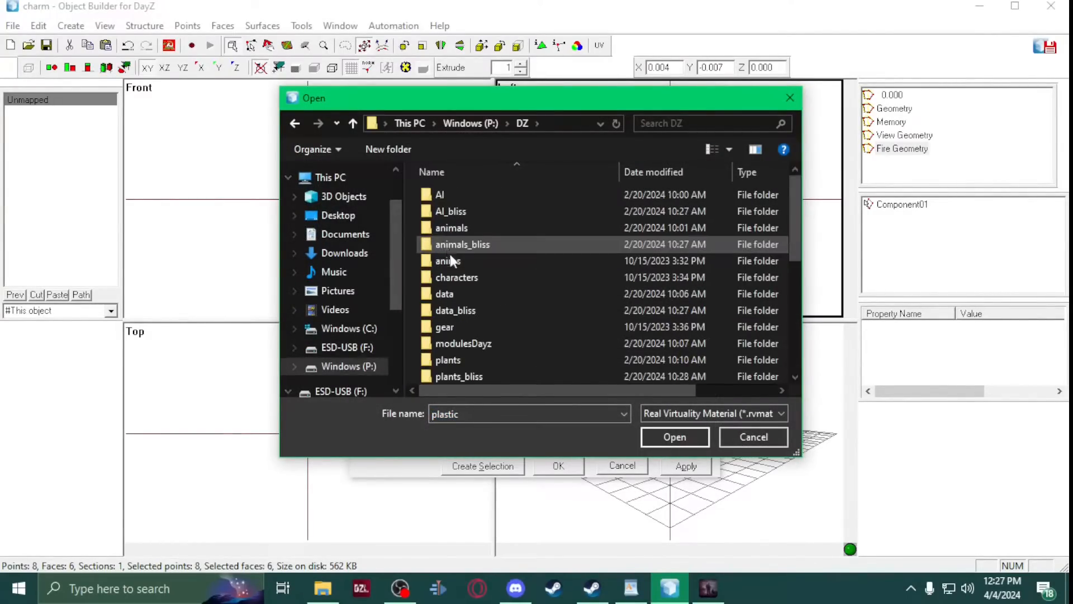
double_click(456, 294)
double_click(471, 210)
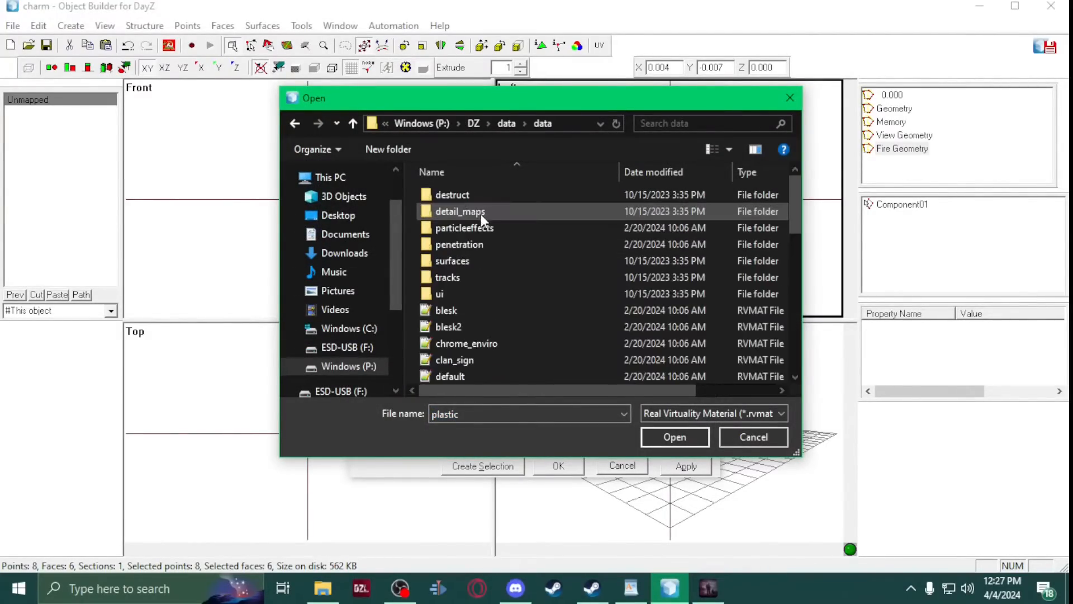
double_click(468, 247)
scroll(522, 253, "down", 4)
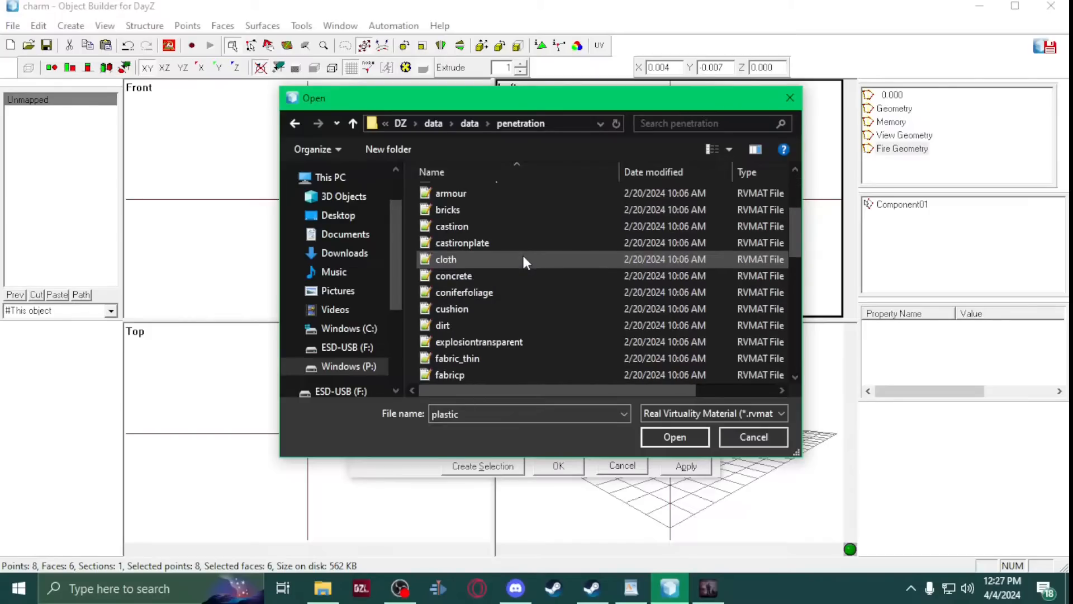
scroll(522, 253, "down", 6)
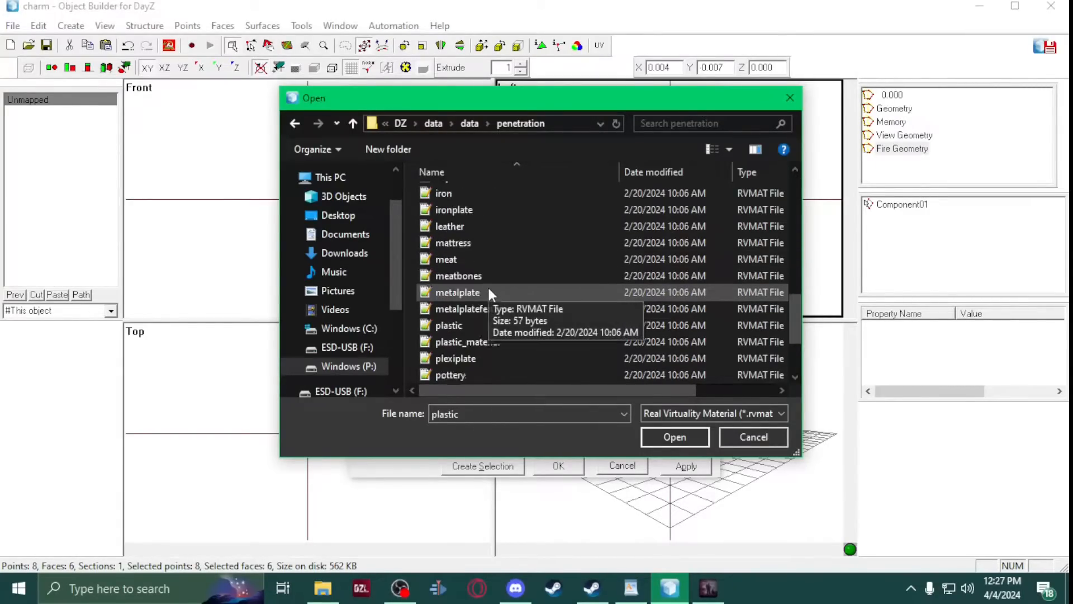
left_click(745, 438)
left_click(619, 466)
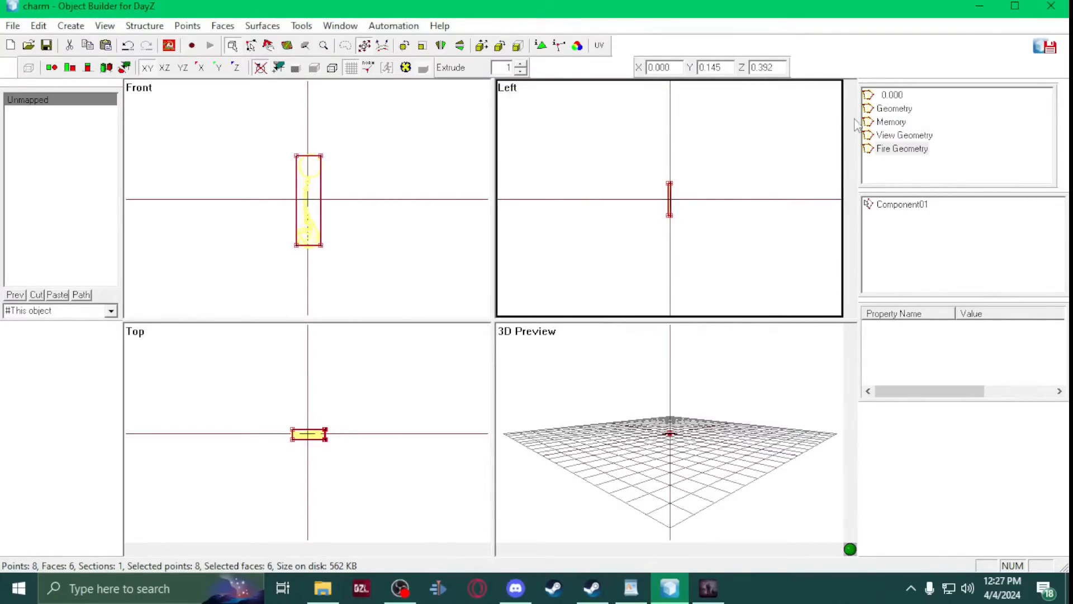
Return to the charm's 0.000 resolution LOD and save the model
left_click(887, 99)
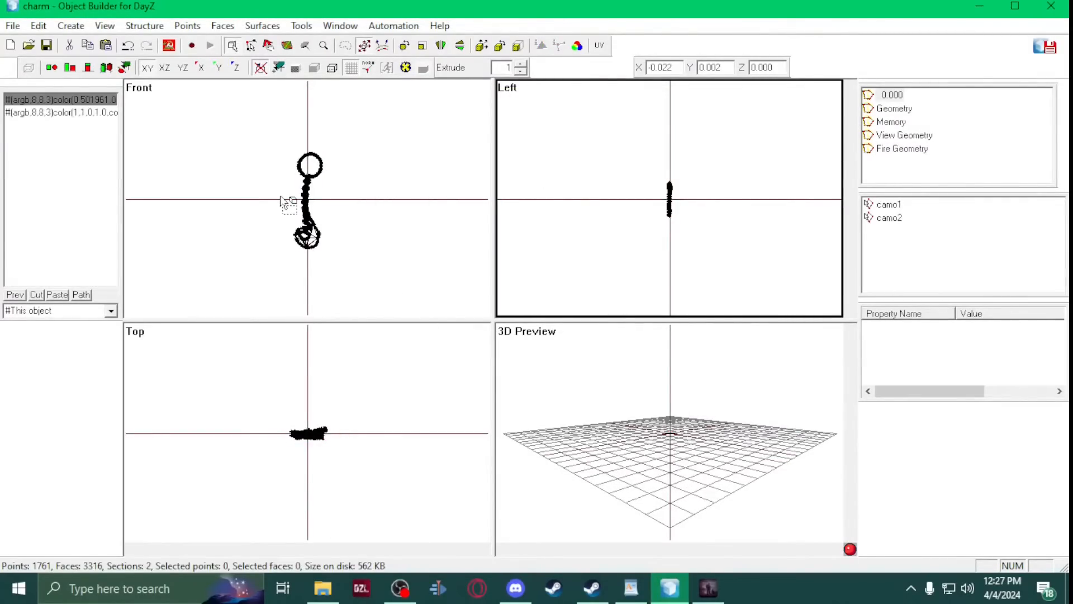
scroll(281, 199, "up", 4)
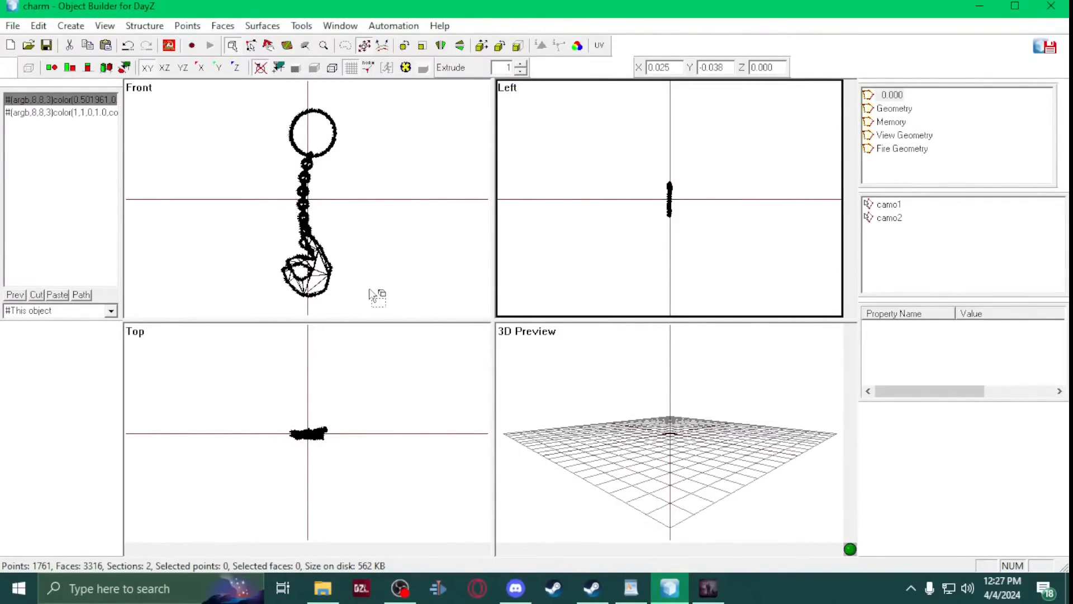
scroll(287, 211, "down", 2)
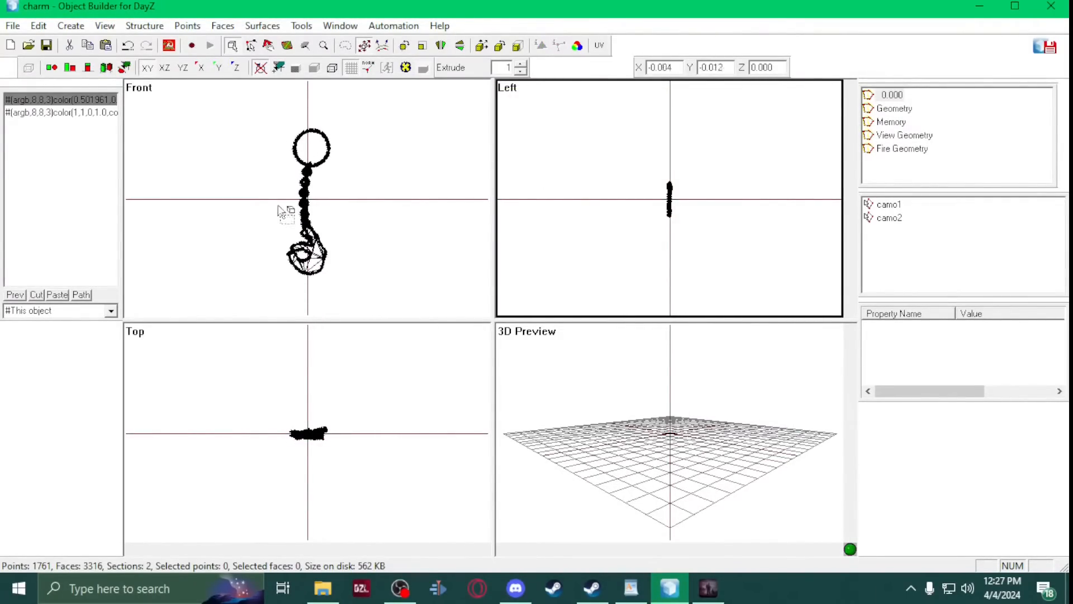
left_click(47, 45)
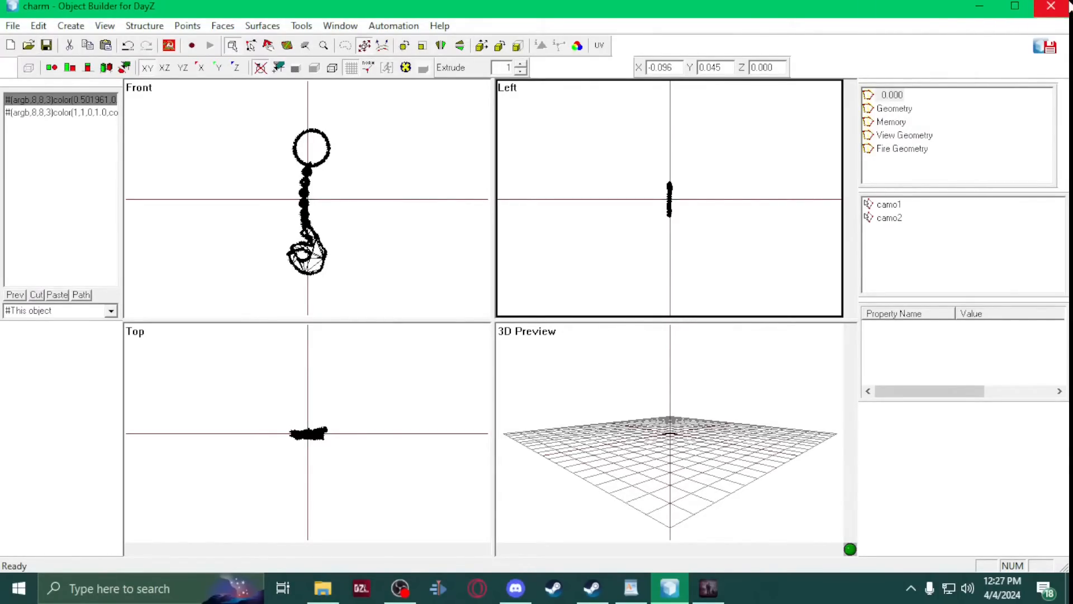
Preview the charm in Buldozer, and close Object Builder
left_click(711, 593)
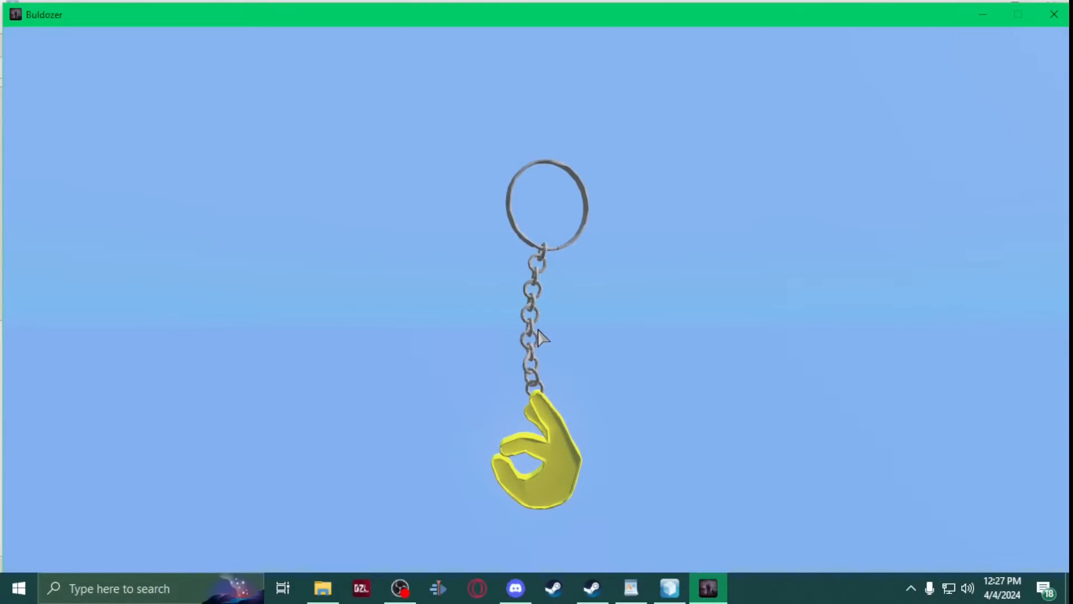
key("alt+Tab")
left_click(1050, 5)
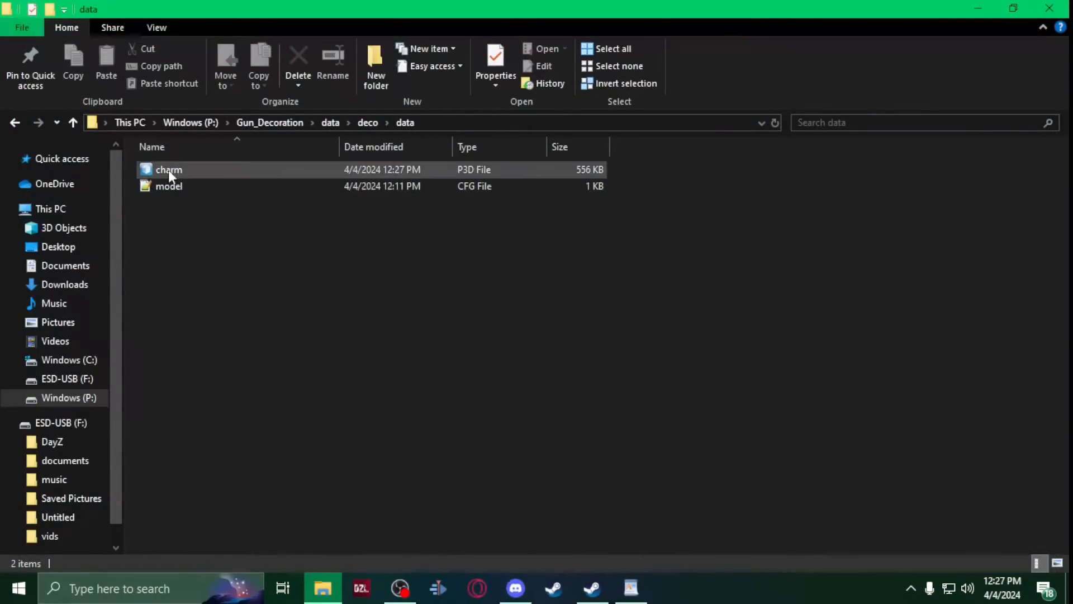
Open model.cfg from the deco\data folder, review the camo1 and camo2 sections of the charm class, and close it
double_click(169, 184)
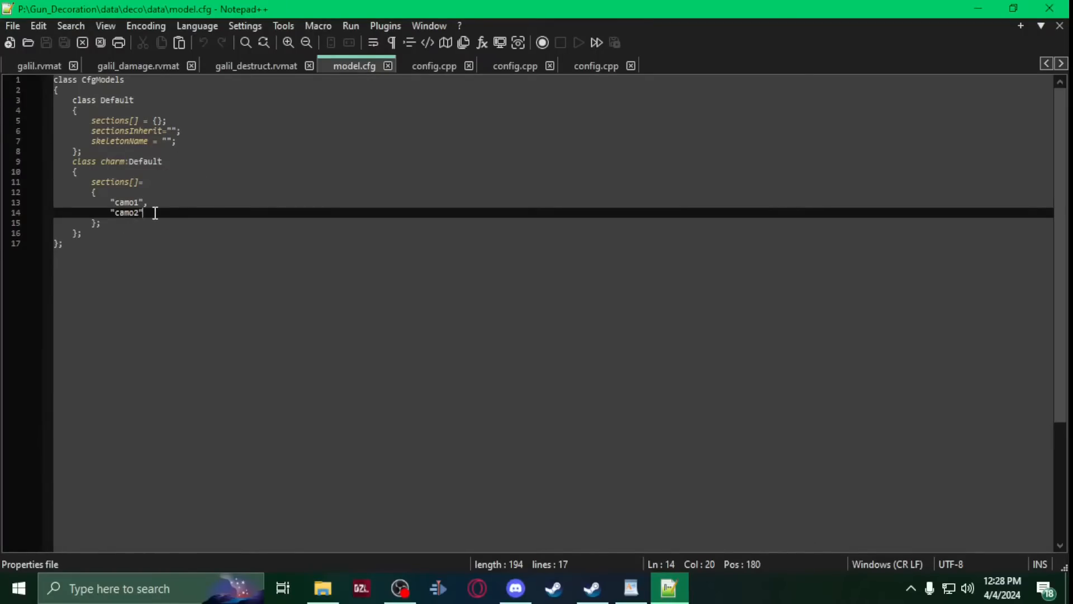
left_click_drag(155, 213, 49, 206)
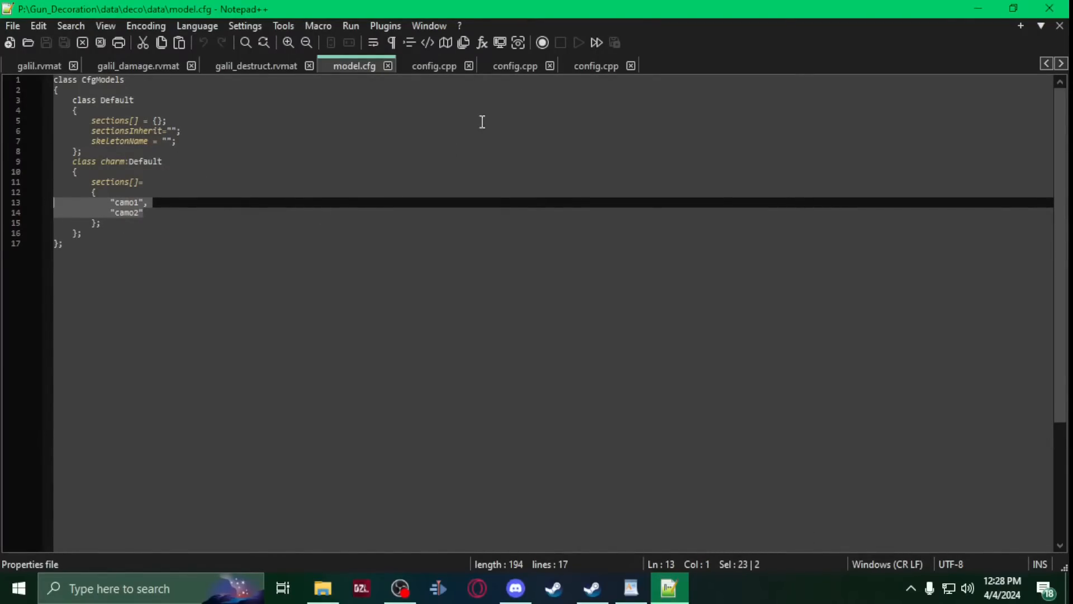
left_click(1049, 8)
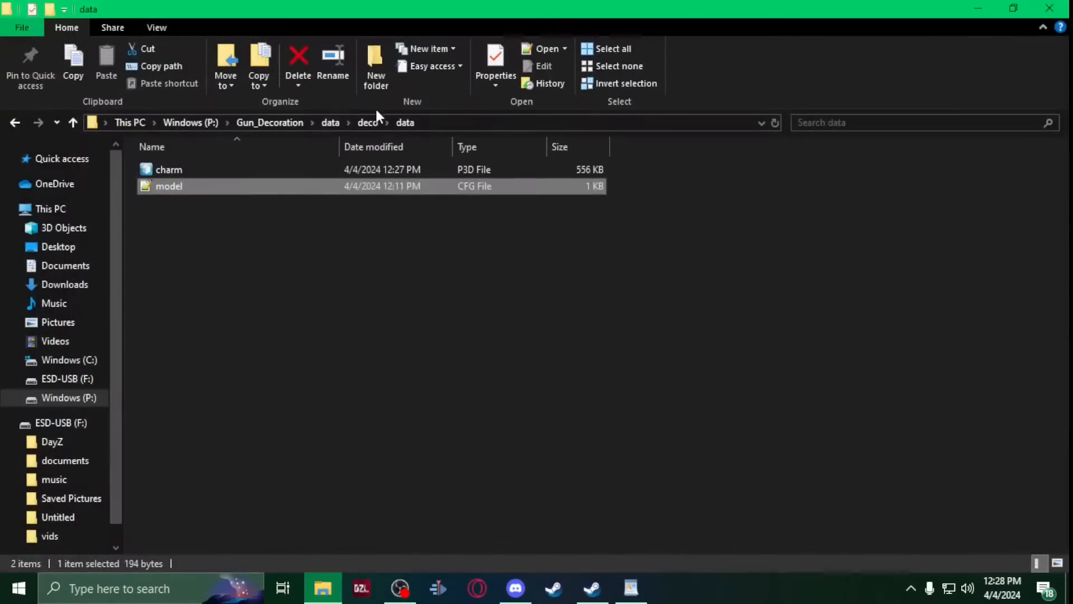
Open config.cpp from the deco folder and review the sample_weapon_charm class's Inventory_Base parent and its basic item settings
left_click(73, 121)
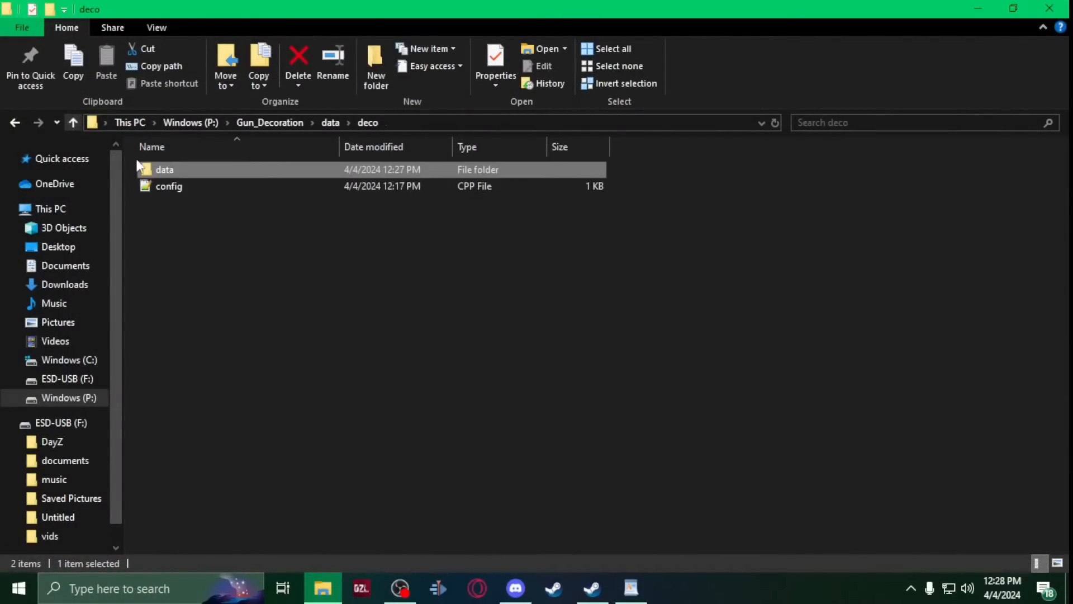
left_click(153, 185)
double_click(153, 186)
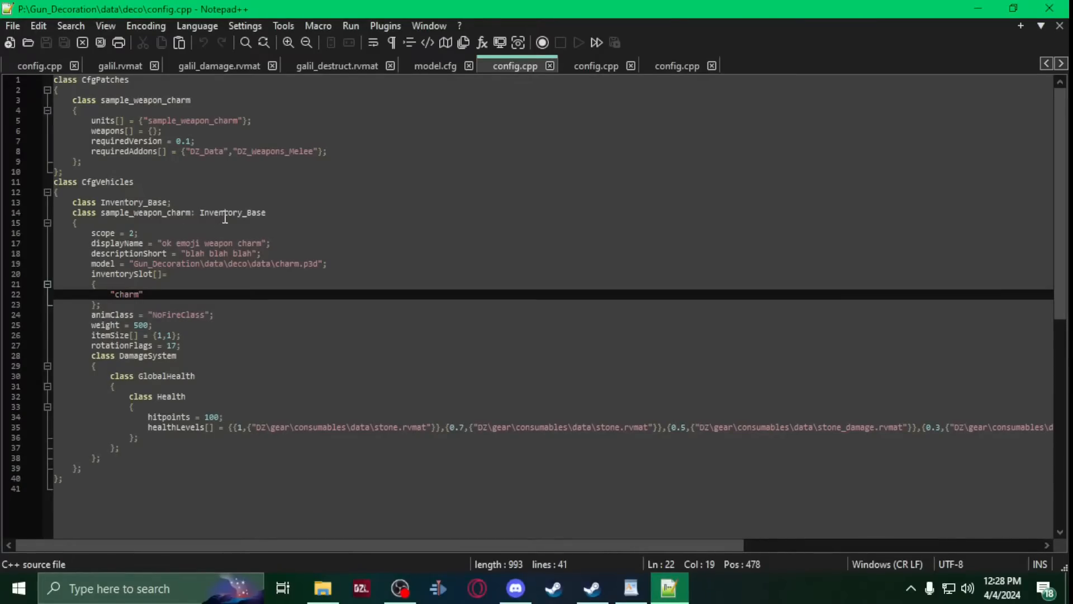
double_click(226, 213)
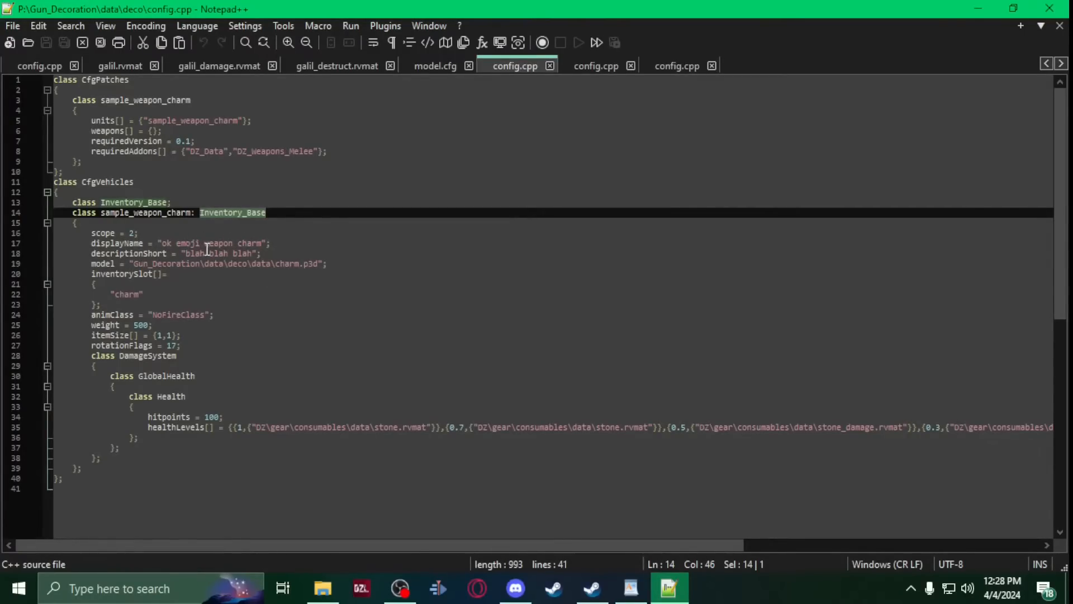
left_click_drag(274, 251, 302, 255)
left_click(260, 347)
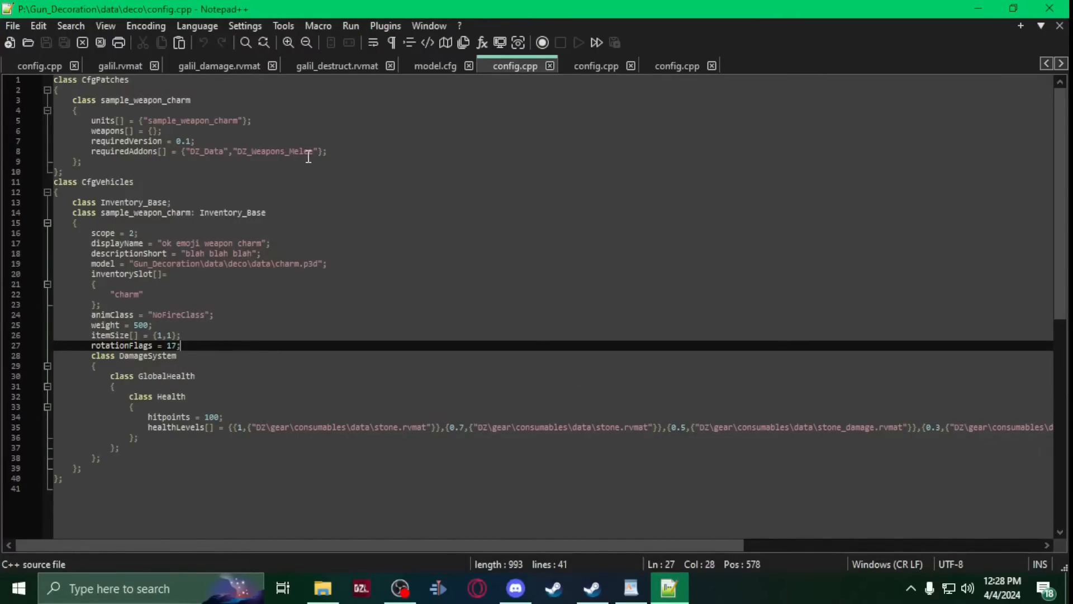
Review the inventorySlot block with its "charm" entry in the config, and close the file
left_click_drag(105, 302, 53, 277)
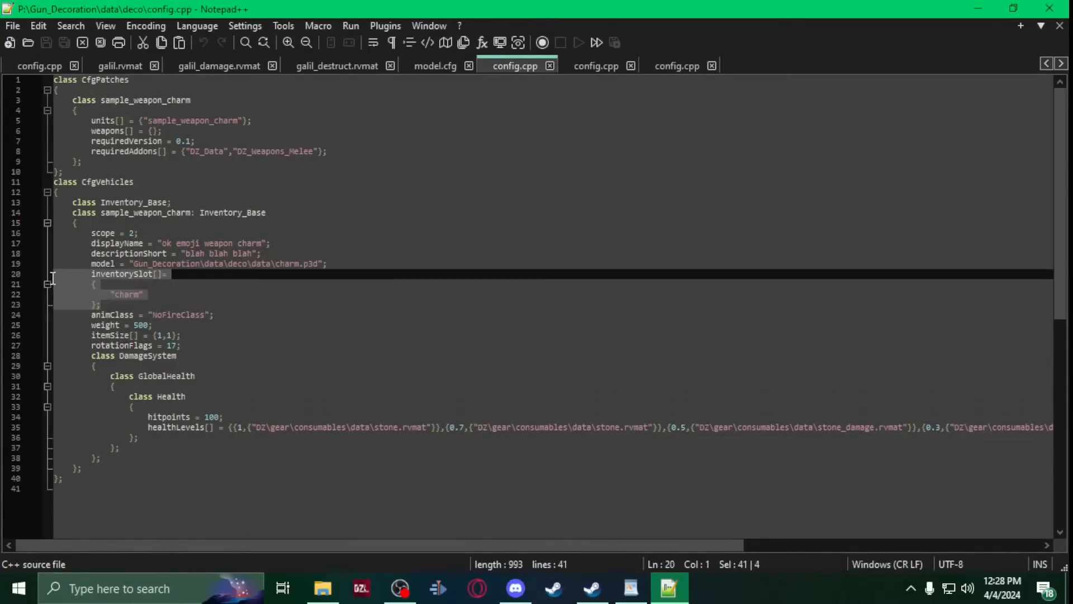
left_click(130, 294)
left_click(274, 311)
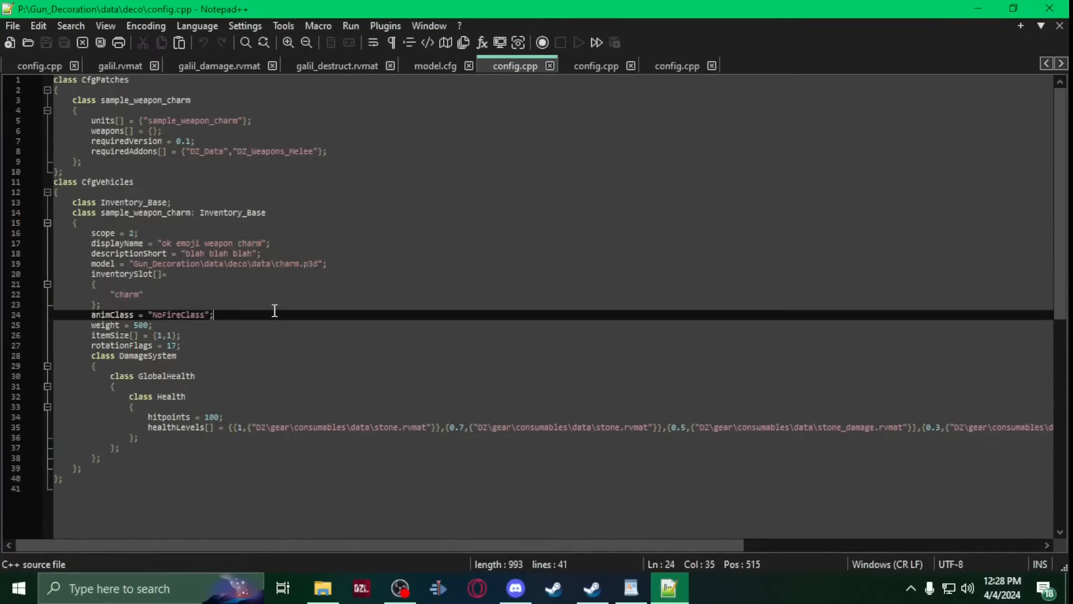
double_click(119, 294)
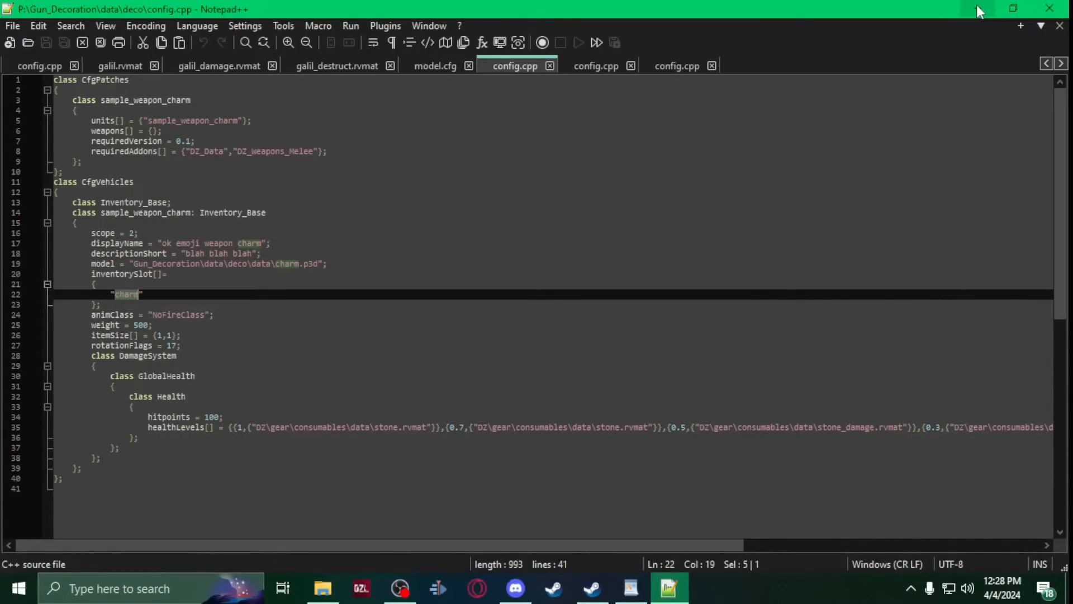
left_click(1047, 8)
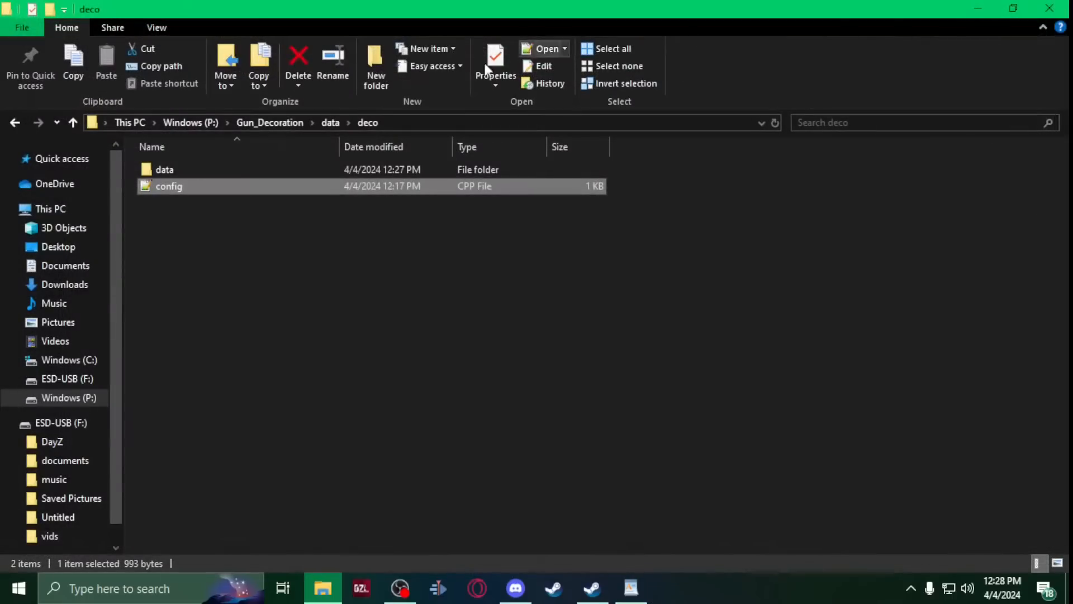
Open the galil P3D model from Gun_Decoration\data\Galil\data in Object Builder
left_click(75, 120)
left_click(175, 185)
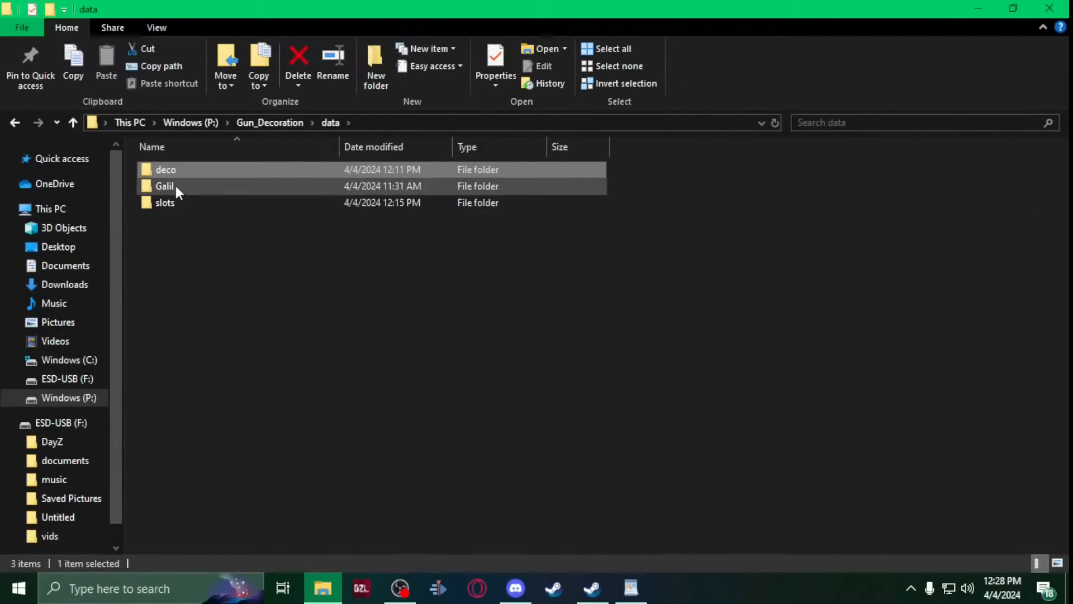
double_click(175, 186)
double_click(168, 169)
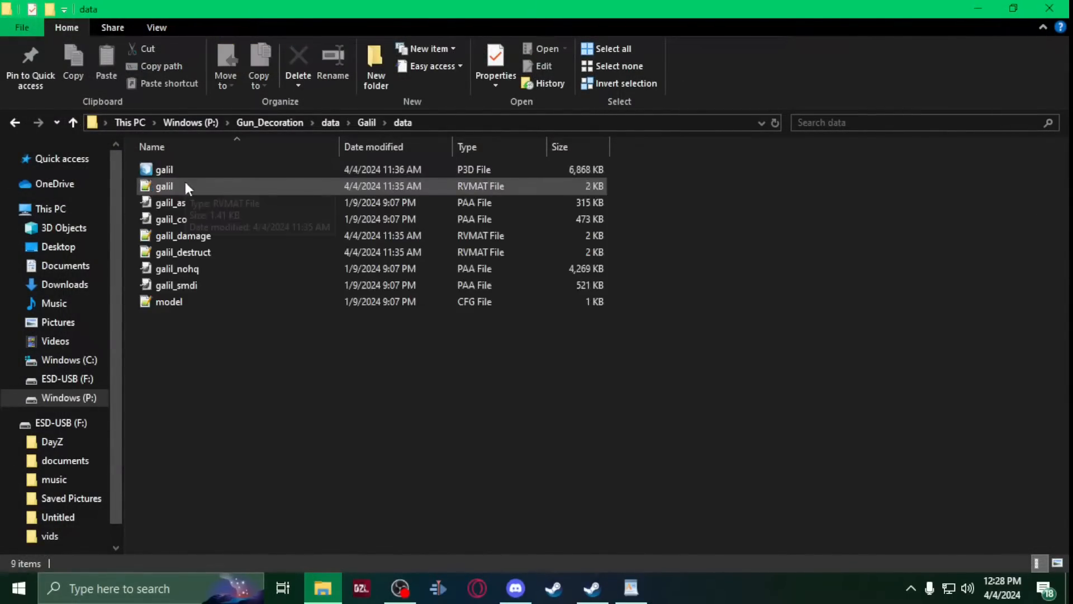
double_click(190, 170)
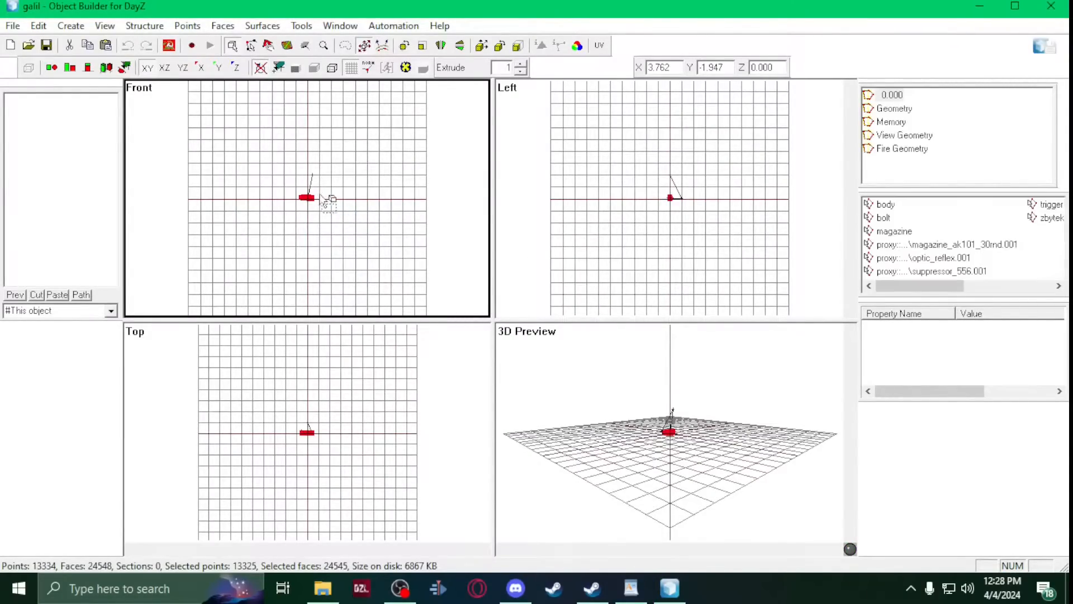
Create a proxy in the galil's 0.000 LOD that references charm.p3d from Gun_Decoration\data\deco\data, with an automatic proxy ID
scroll(324, 199, "up", 5)
scroll(323, 198, "up", 5)
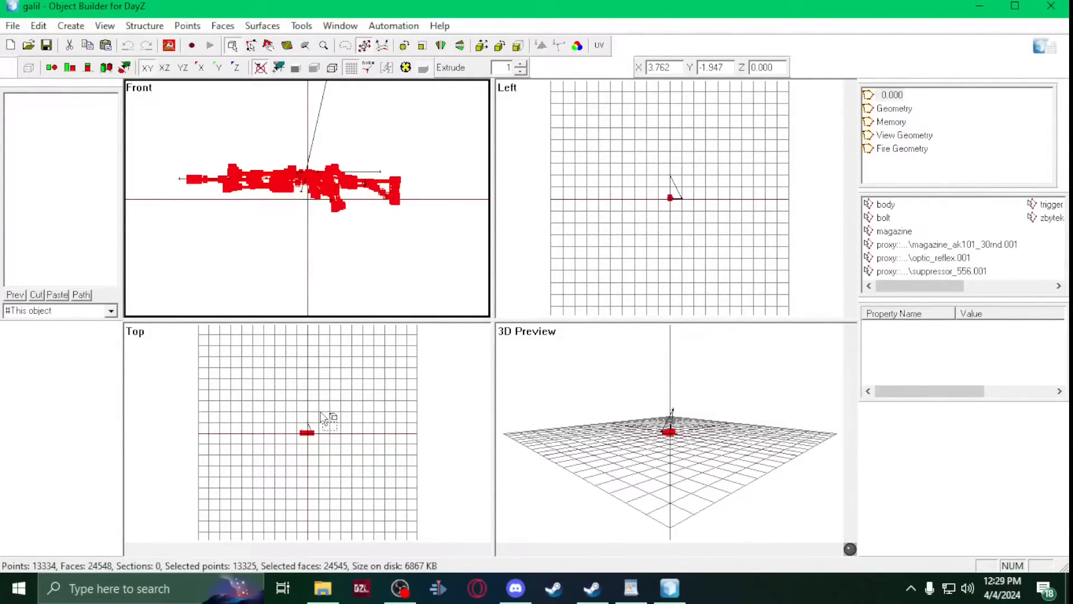
scroll(323, 405, "up", 5)
scroll(326, 416, "up", 2)
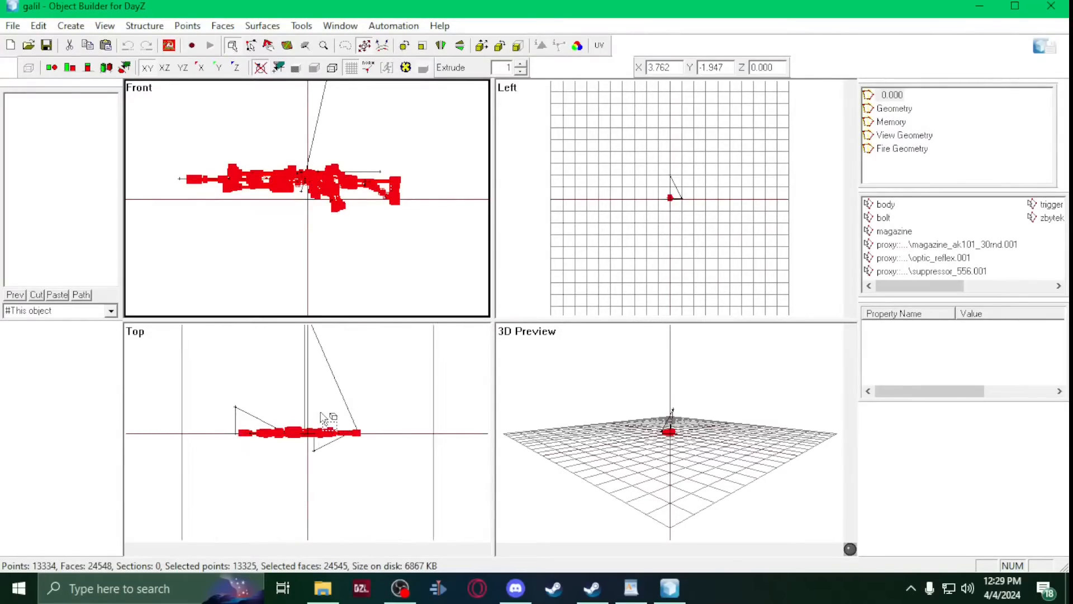
left_click(66, 28)
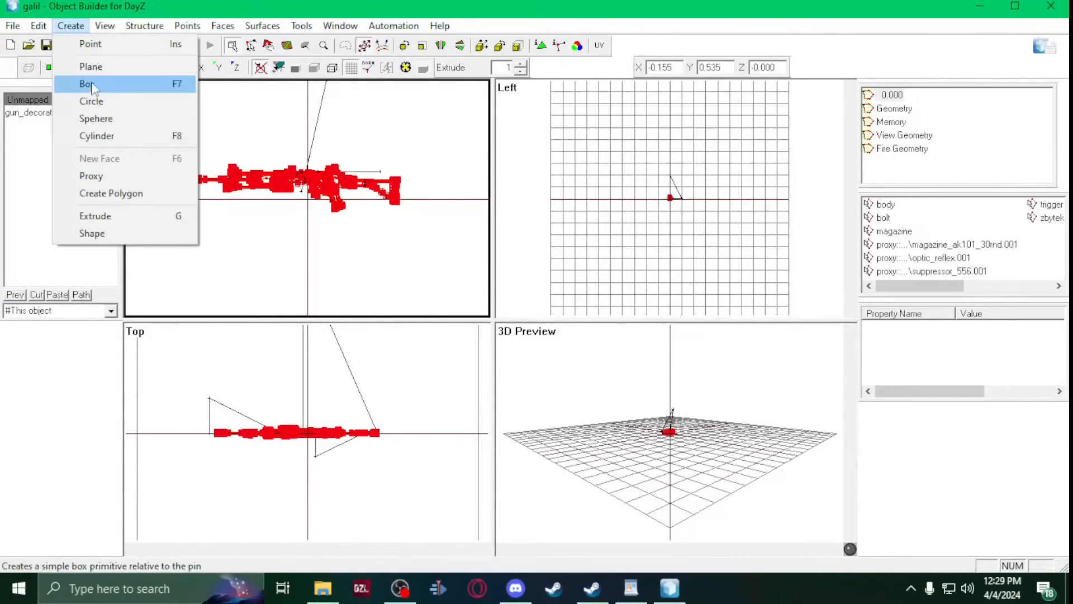
left_click(112, 177)
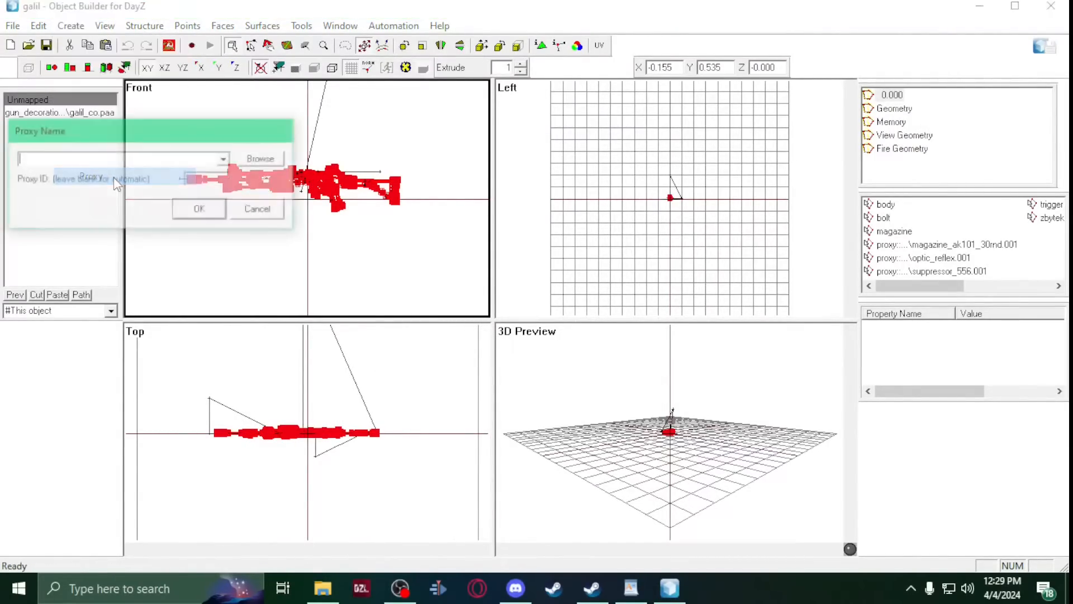
left_click(256, 159)
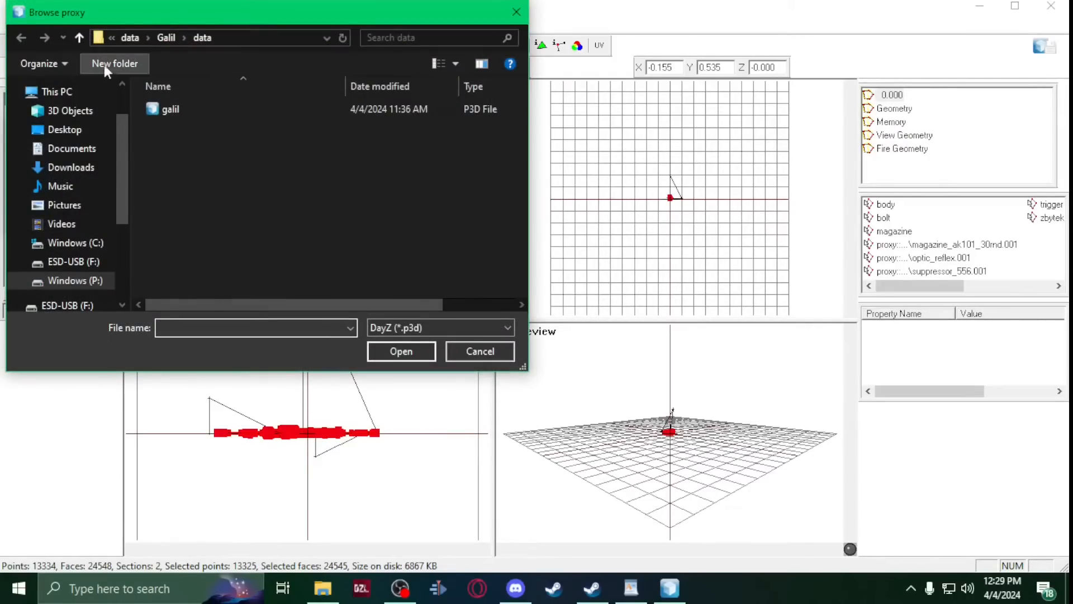
left_click(80, 38)
left_click(80, 38)
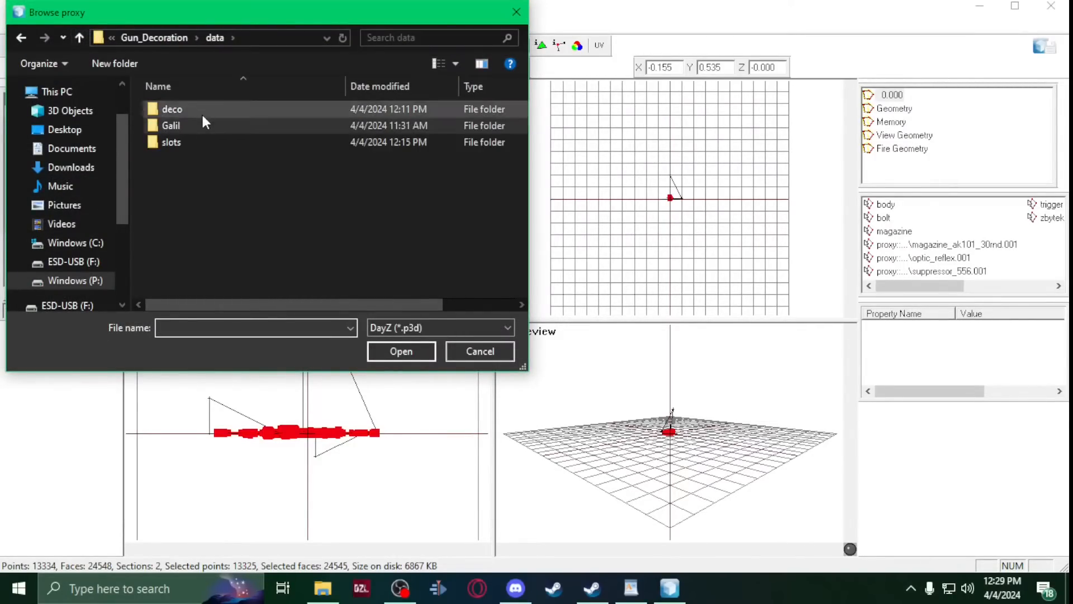
double_click(202, 109)
double_click(203, 109)
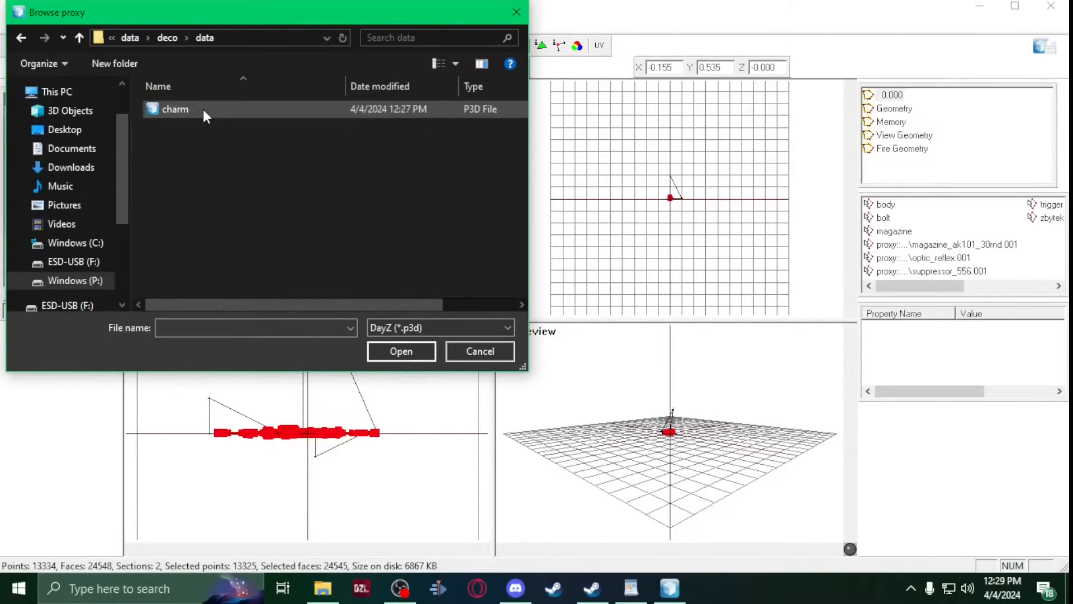
double_click(203, 109)
left_click(217, 211)
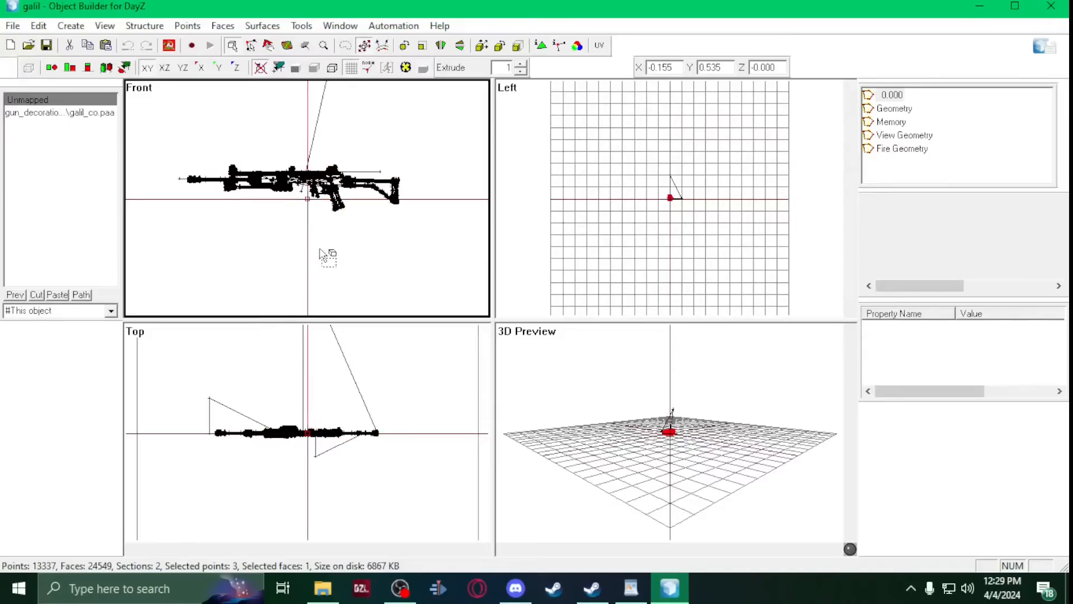
Launch the Buldozer preview of the galil model and examine where the charm sits relative to the rifle
scroll(331, 229, "up", 6)
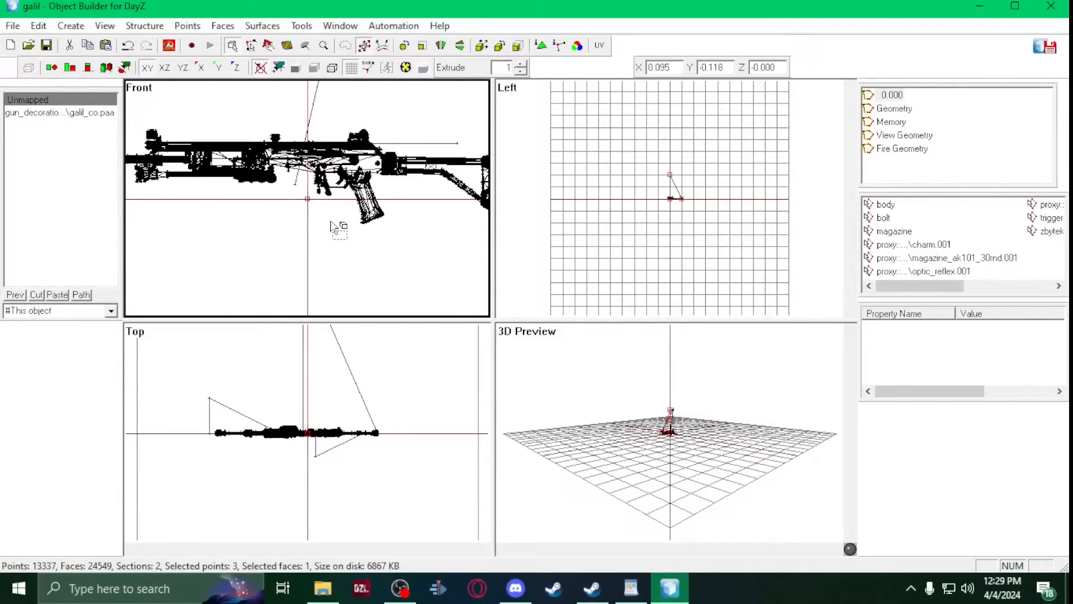
left_click(169, 46)
left_click(201, 50)
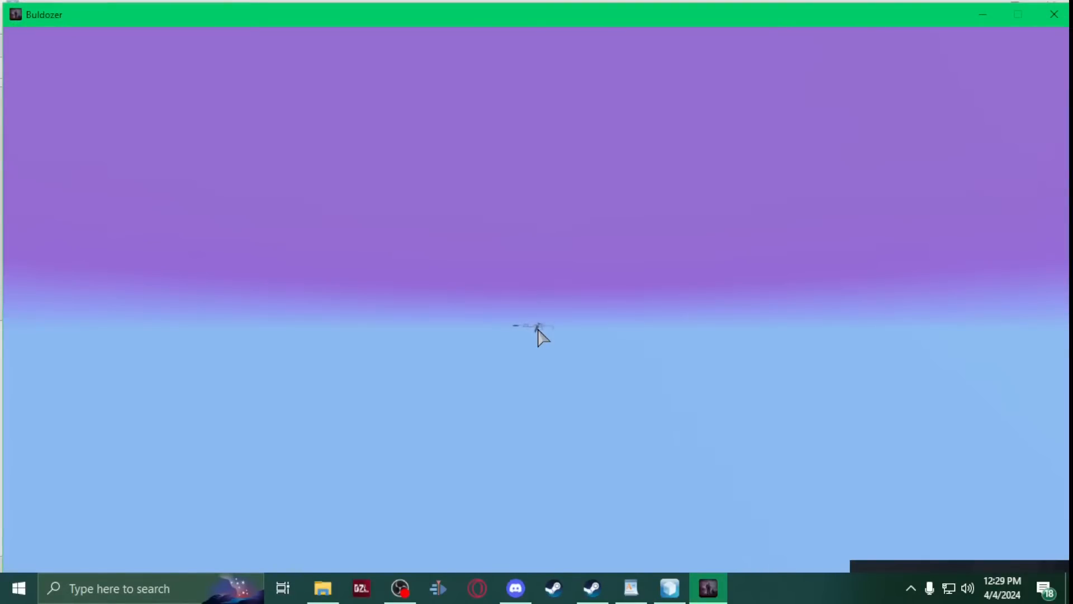
scroll(539, 335, "up", 8)
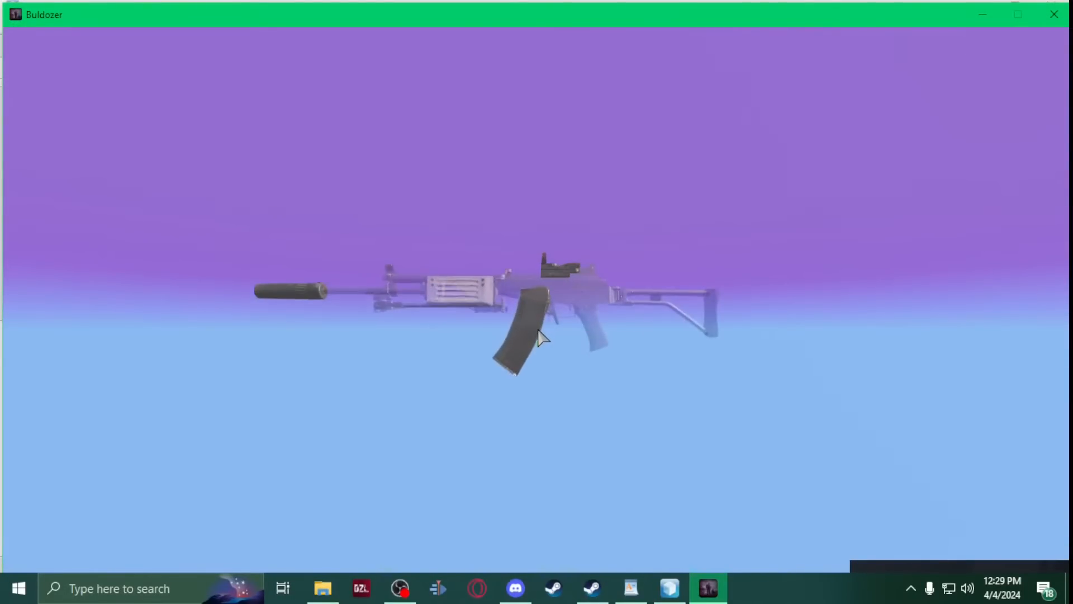
left_click_drag(538, 329, 537, 330)
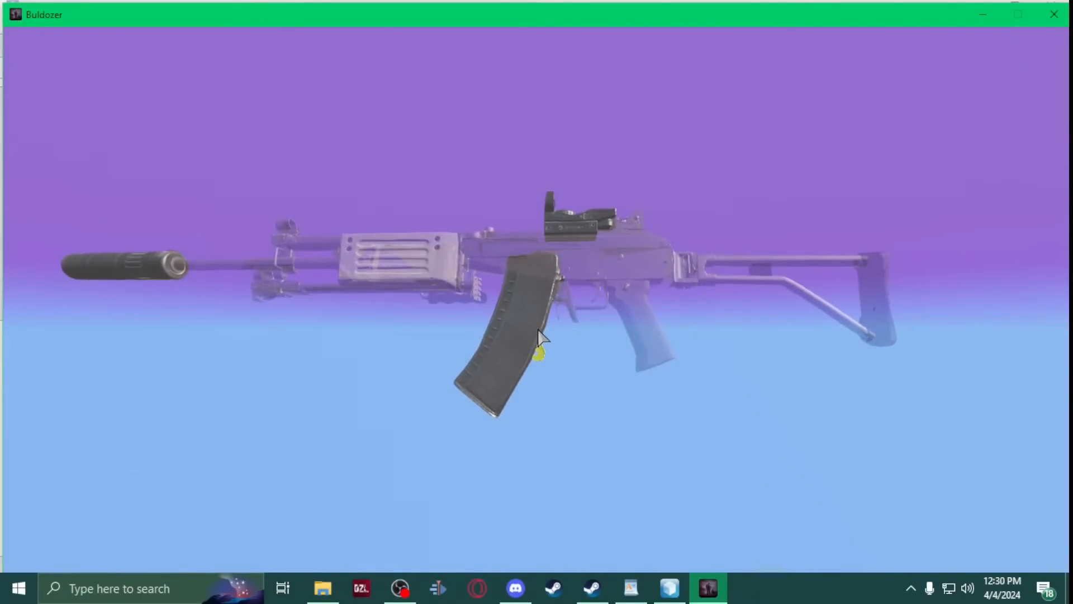
key("alt+Tab")
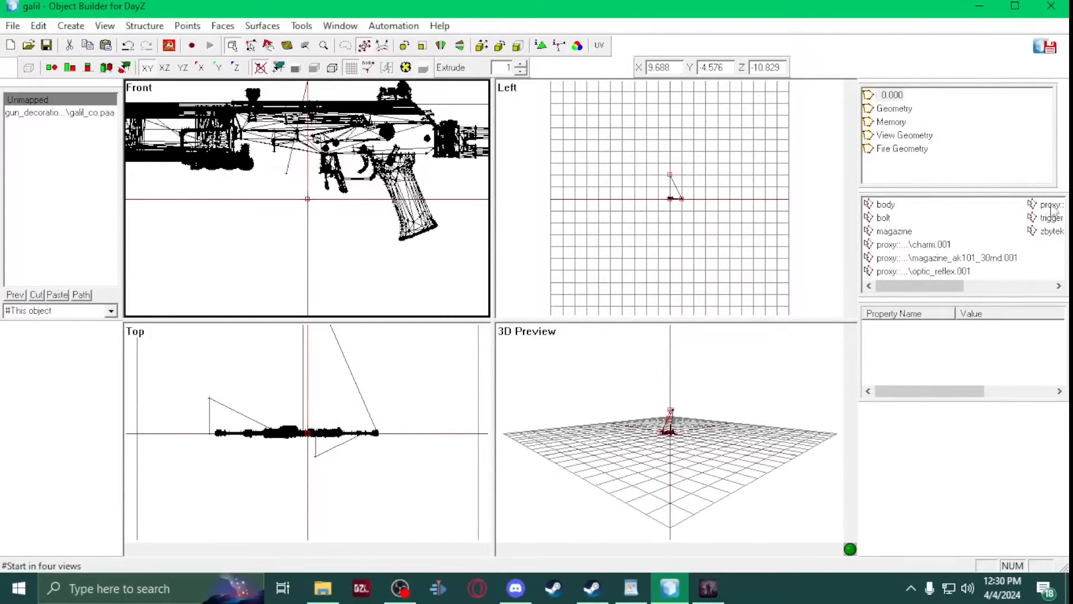
Select the charm.001 proxy, move it to the trigger guard in the front view, and check its placement in Buldozer
left_click(918, 245)
left_click_drag(298, 251, 355, 239)
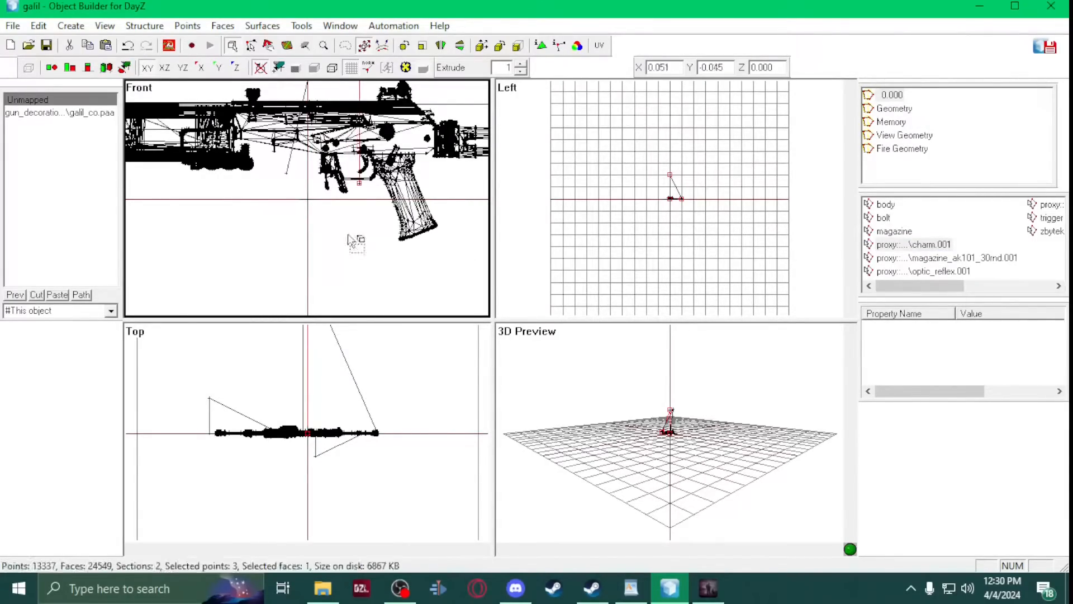
key("alt+Tab")
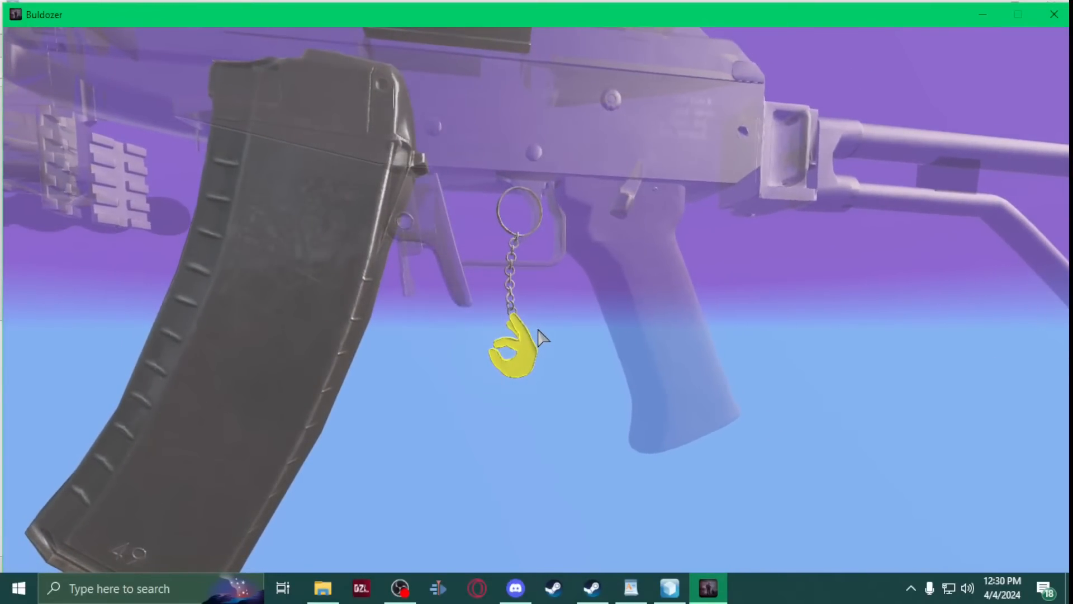
key("alt+Tab")
scroll(381, 211, "up", 5)
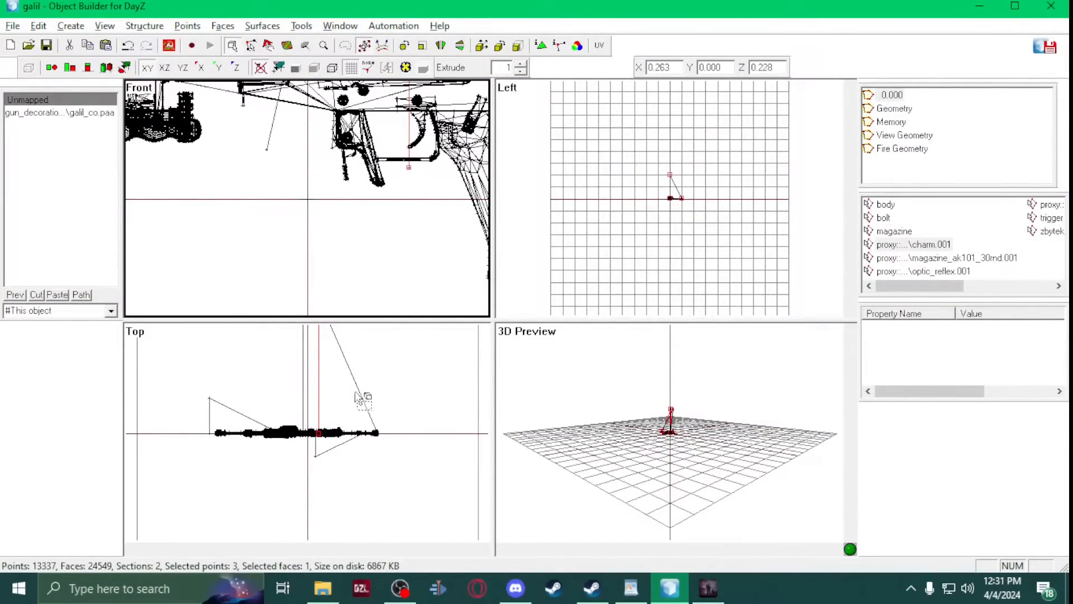
key("alt+Tab")
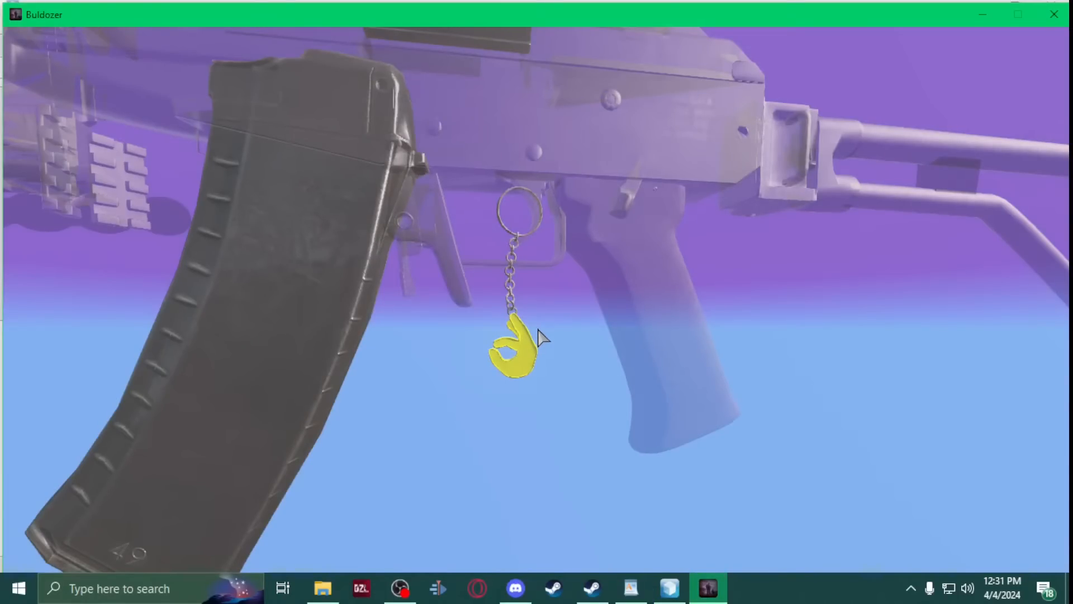
key("alt+Tab")
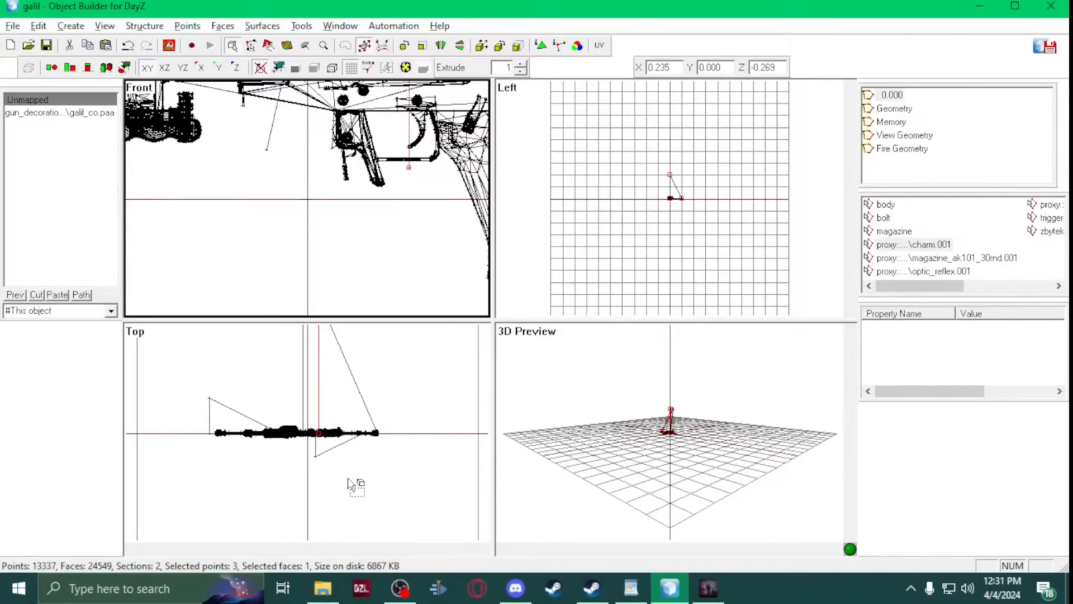
Try rotating the charm proxy about 90° in the top view and moving it back to the trigger guard in the front view
scroll(349, 478, "down", 2)
right_click_drag(344, 490, 423, 380, "shift")
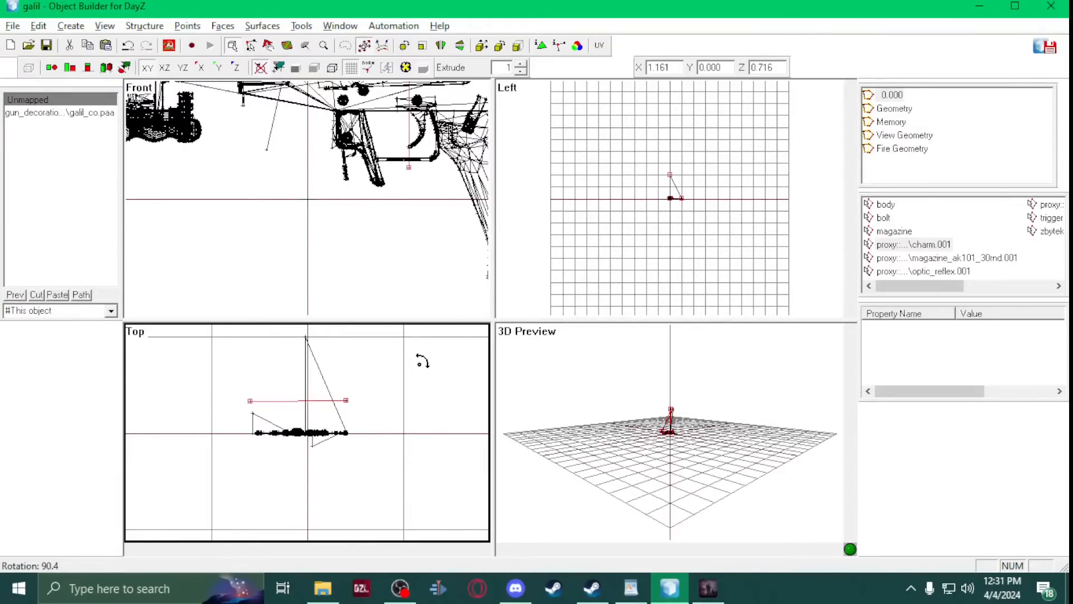
right_click_drag(420, 358, 420, 366, "shift")
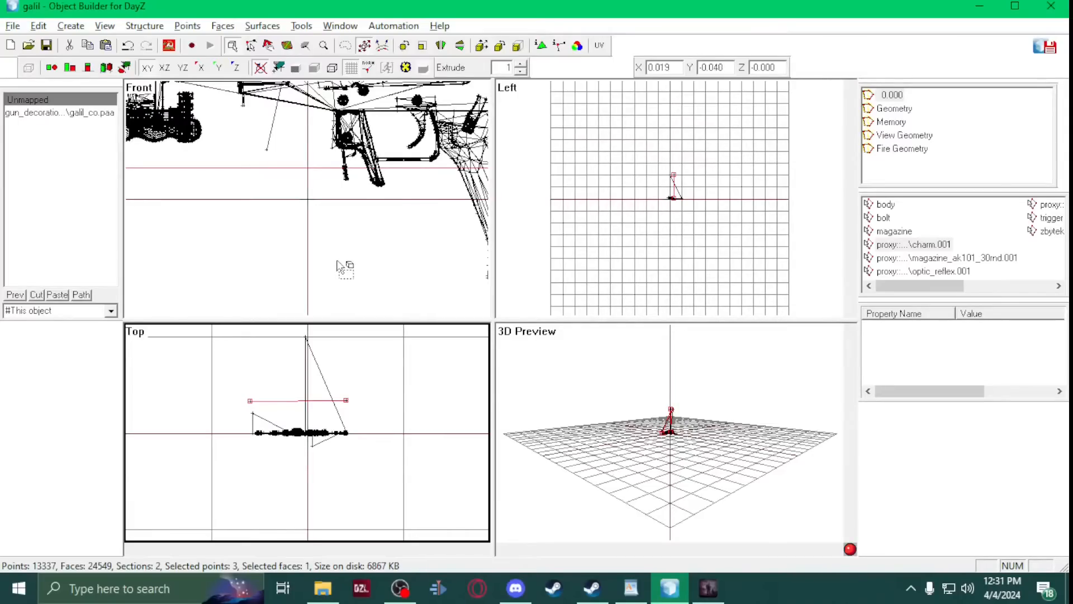
left_click_drag(443, 266, 120, 256, "shift")
left_click_drag(385, 223, 188, 225, "shift")
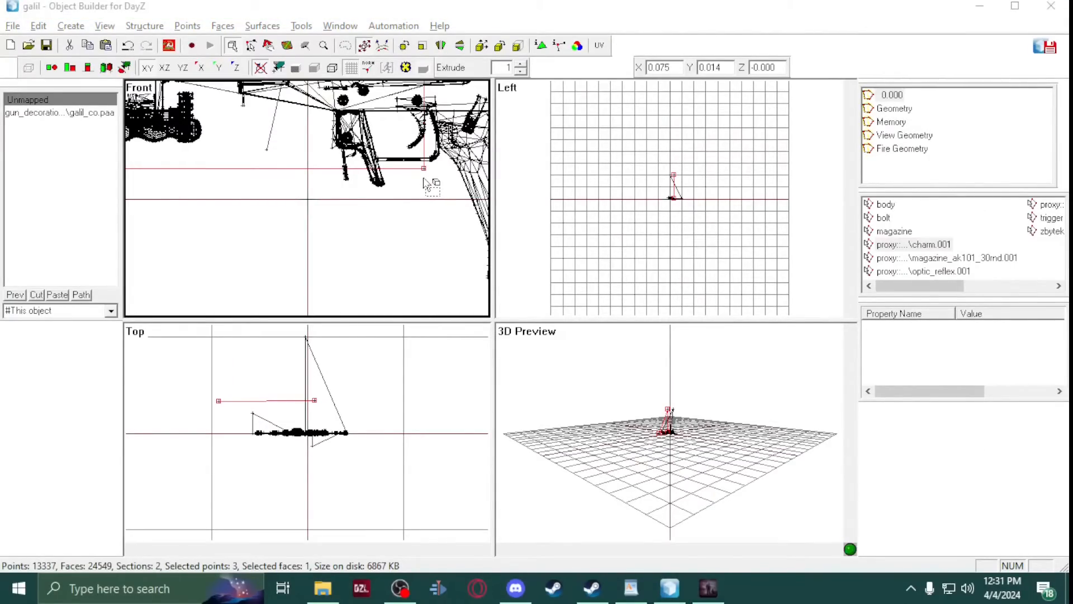
key("alt+Tab")
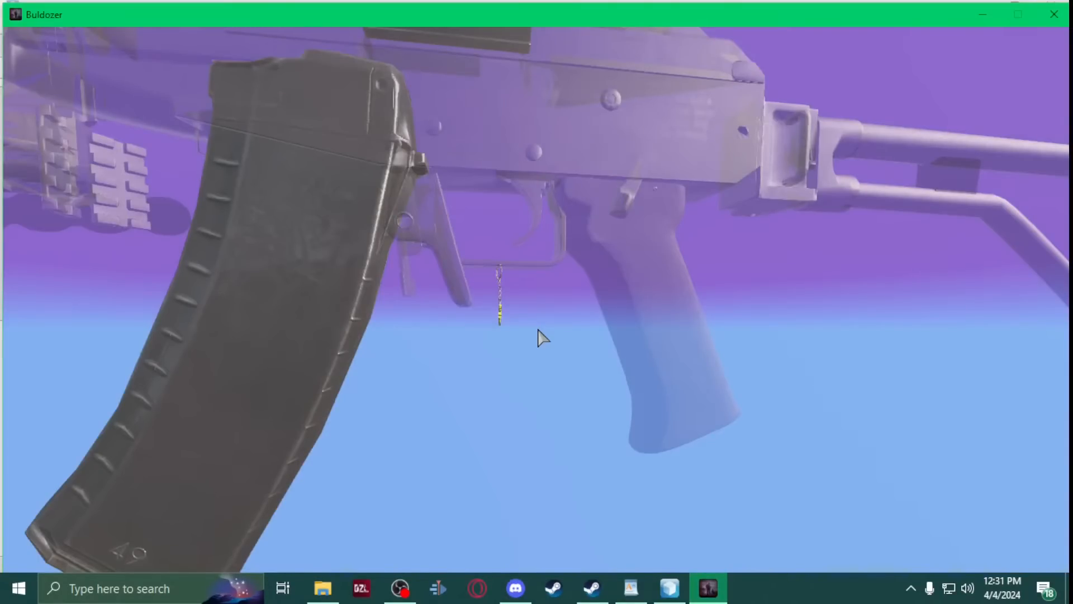
key("alt+Tab")
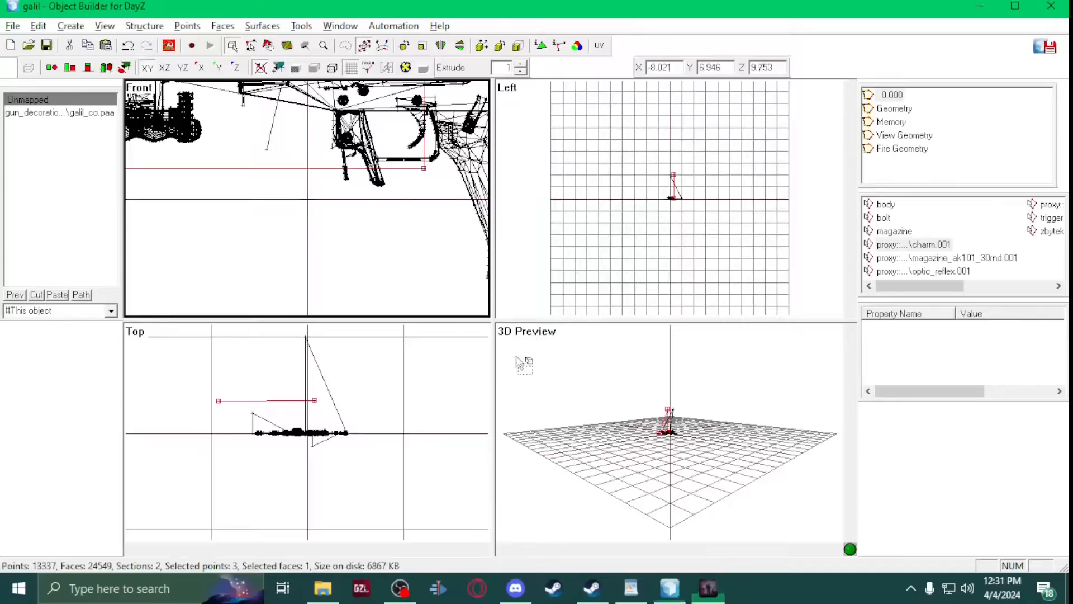
Try aligning the rotated charm proxy with the rifle's centreline in the top and left views, and check it in Buldozer
left_click_drag(383, 460, 381, 490)
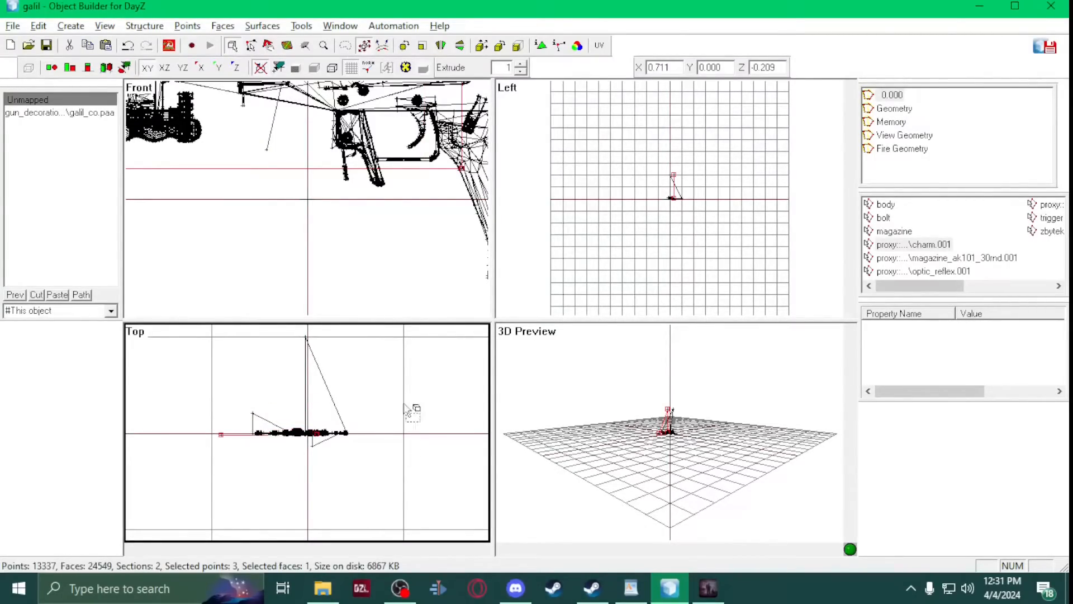
scroll(670, 179, "up", 5)
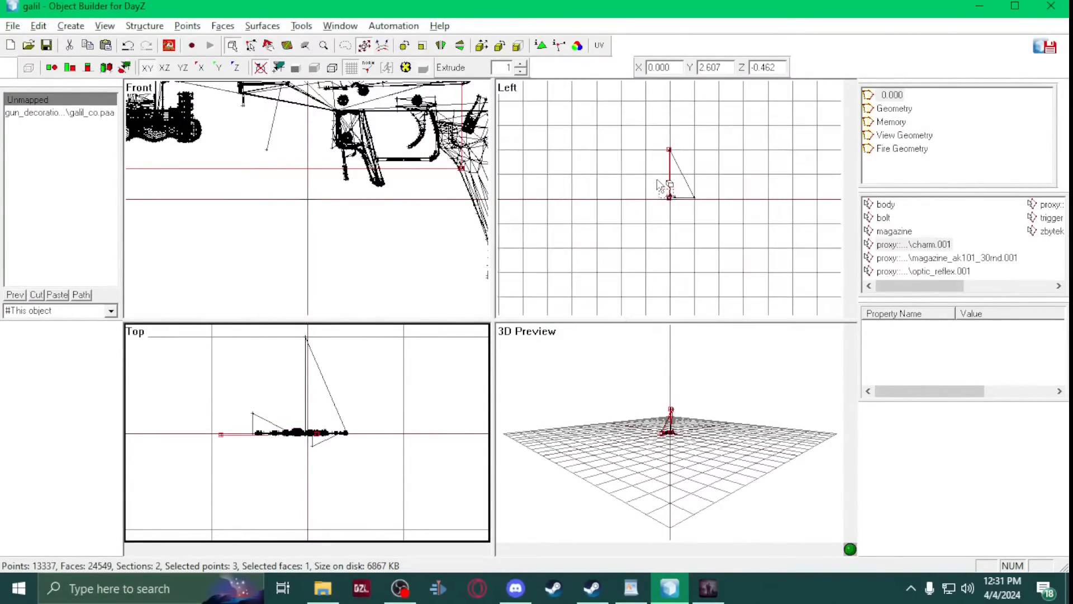
scroll(662, 193, "down", 5)
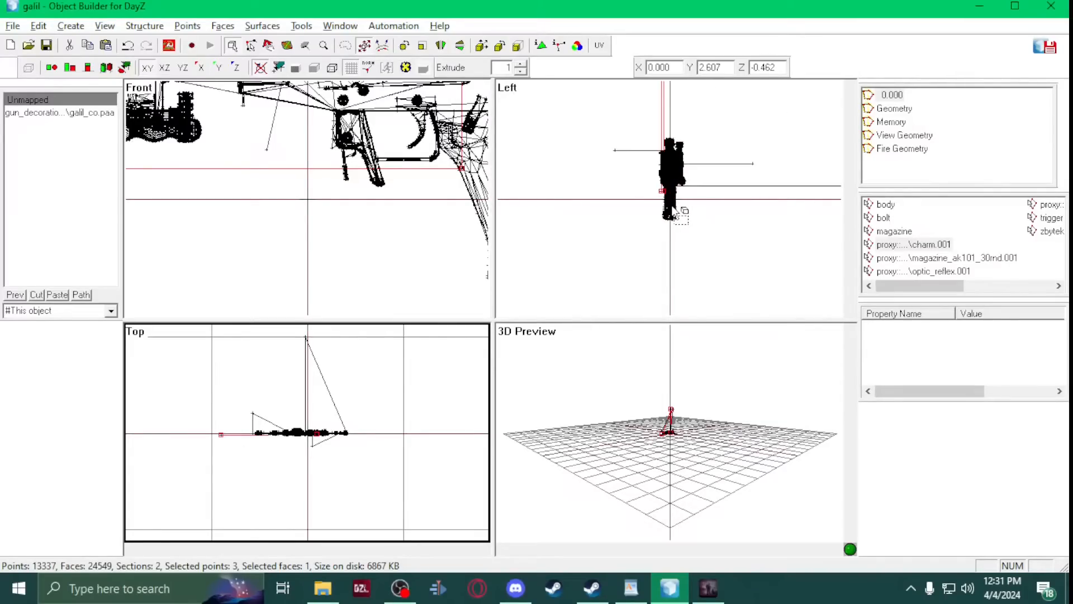
scroll(700, 256, "up", 2)
left_click_drag(697, 258, 696, 258)
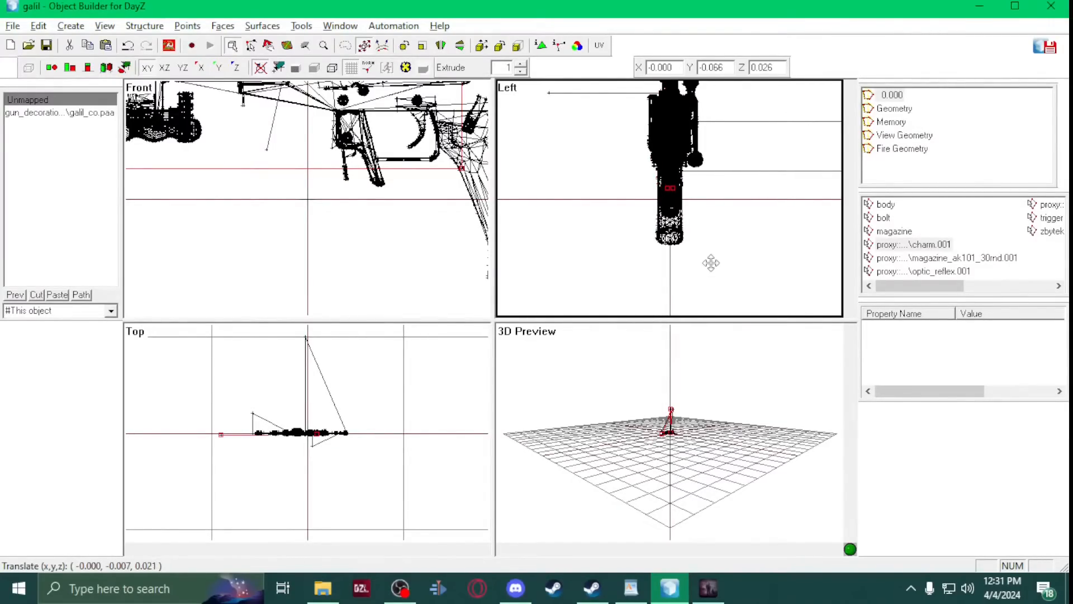
key("alt+Tab")
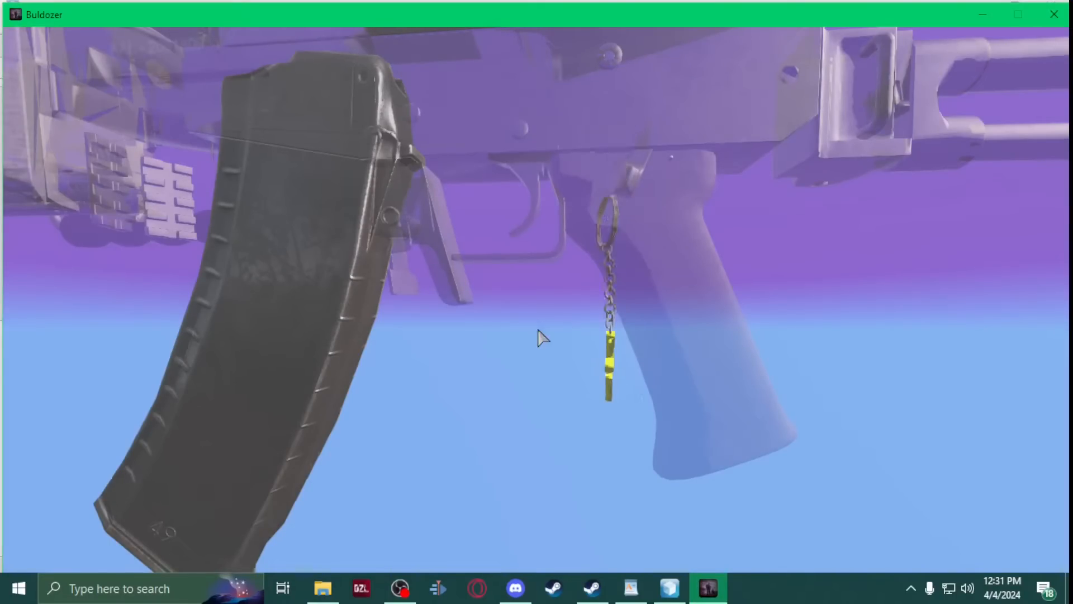
Try several front-view positions for the rotated charm proxy around the trigger guard, checking each one in Buldozer
key("alt+Tab")
left_click_drag(419, 246, 377, 233)
key("alt+Tab")
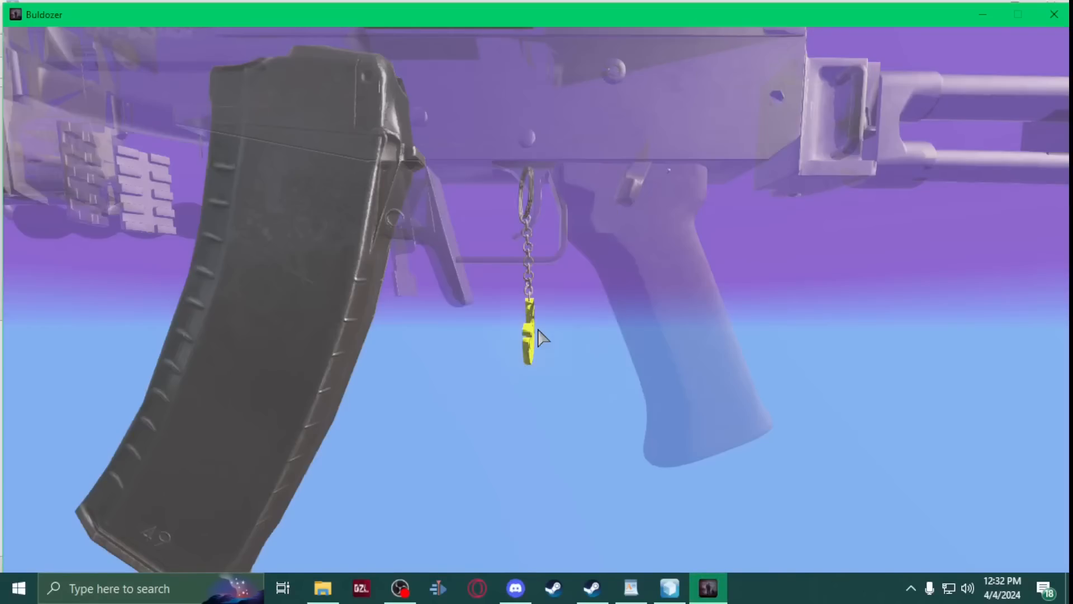
key("alt+Tab")
left_click_drag(384, 202, 376, 229)
key("alt+Tab")
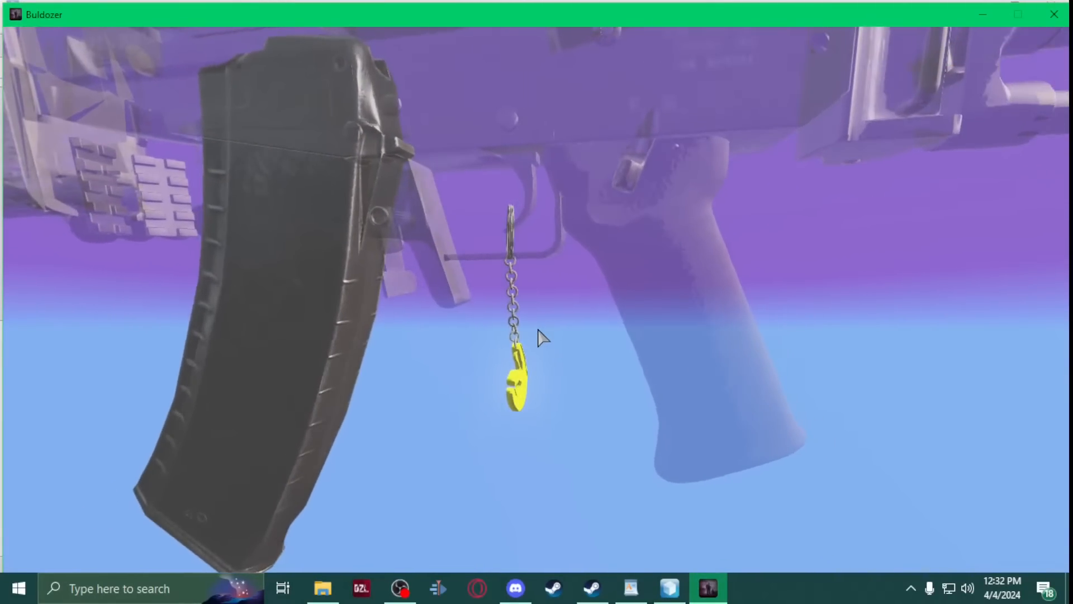
key("alt+Tab")
left_click_drag(444, 253, 450, 260)
key("alt+Tab")
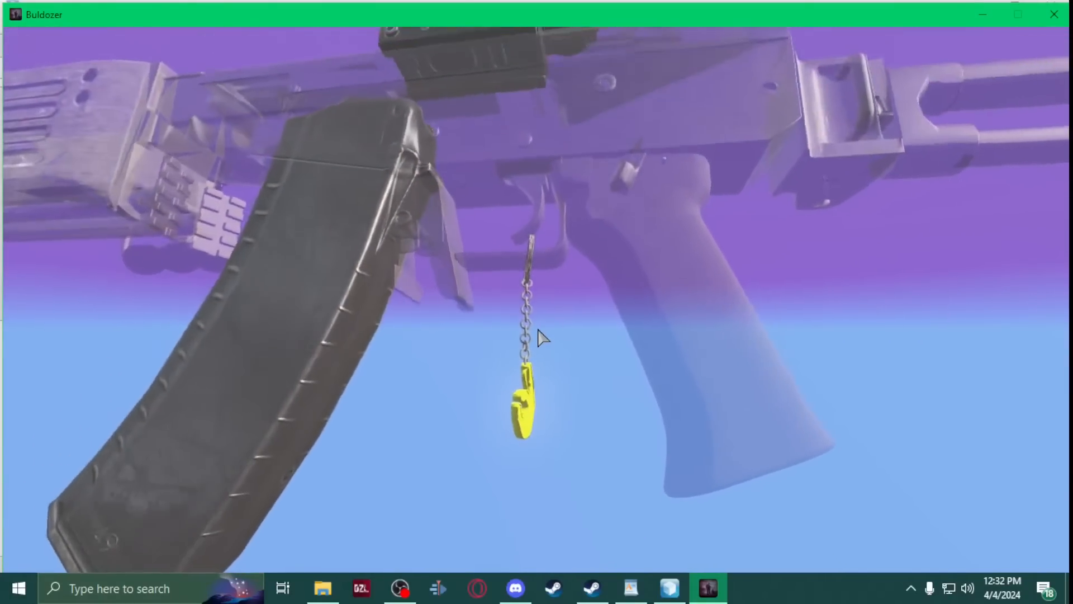
Try moving the charm proxy forward from the trigger guard to the area ahead of the magazine, and inspect it in Buldozer
scroll(538, 330, "down", 3)
left_click_drag(537, 329, 537, 329)
key("alt+Tab")
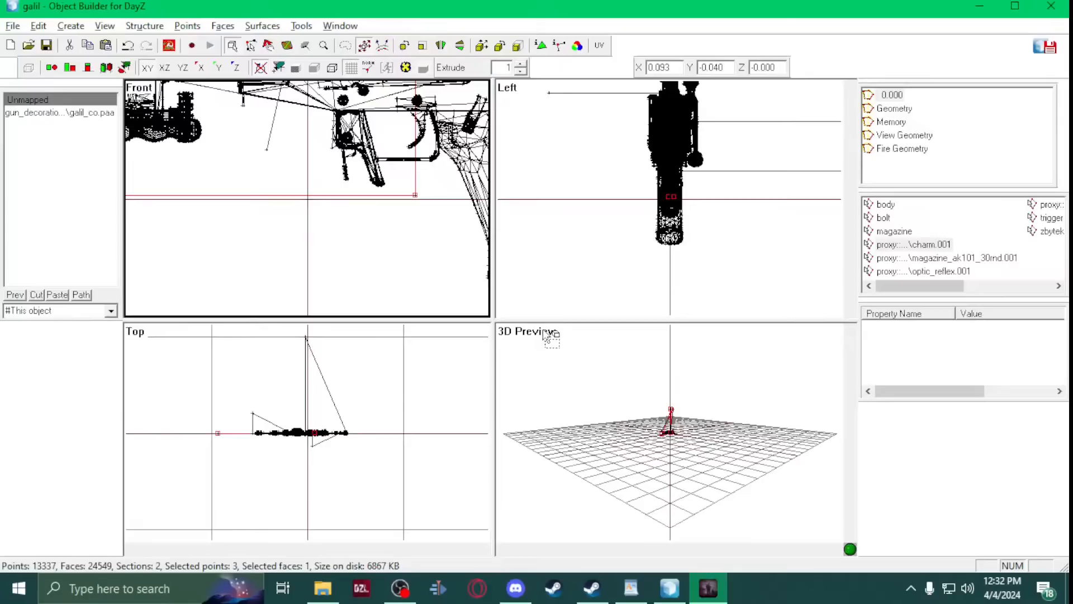
left_click_drag(358, 255, 177, 224)
key("alt+Tab")
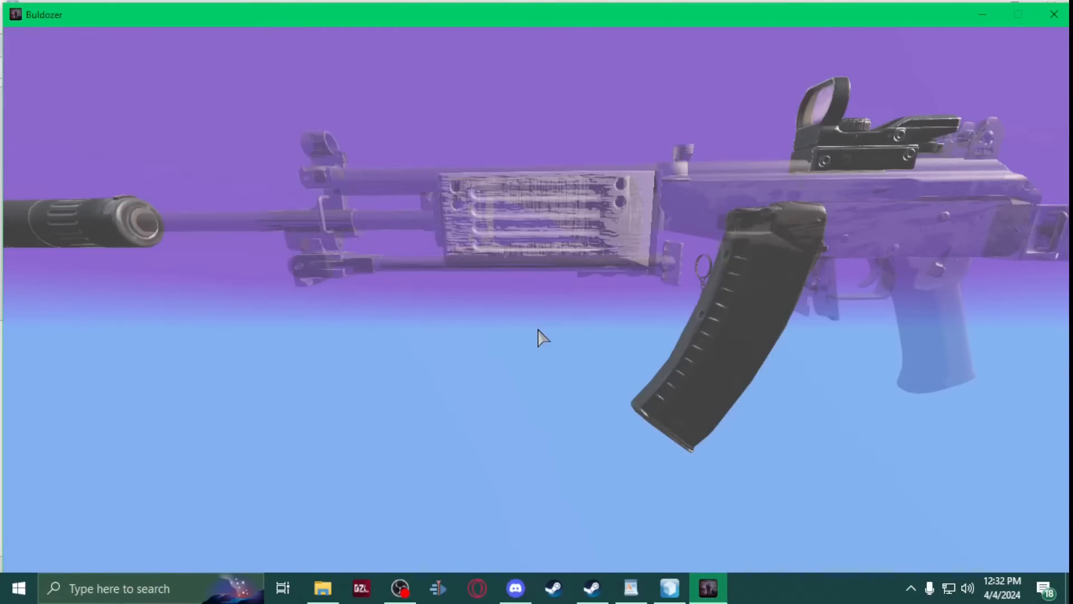
key("alt+Tab")
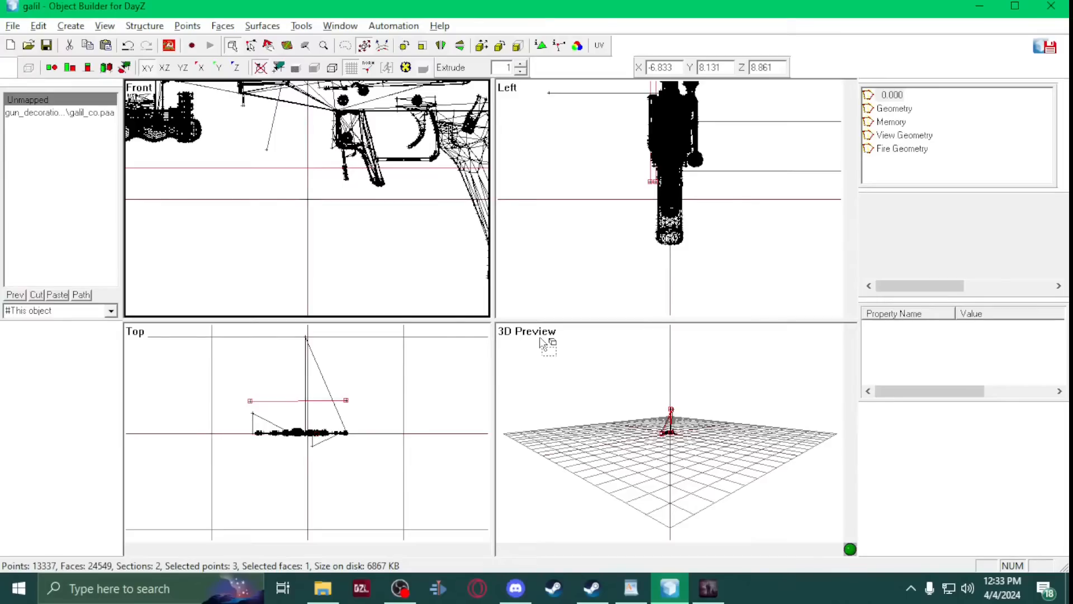
Move the unrotated charm proxy forward along the rifle in the front view, from the trigger guard to the handguard's front end
mouse_move(360, 223)
left_mouse_down()
mouse_move(287, 192)
mouse_move(220, 184)
left_mouse_up()
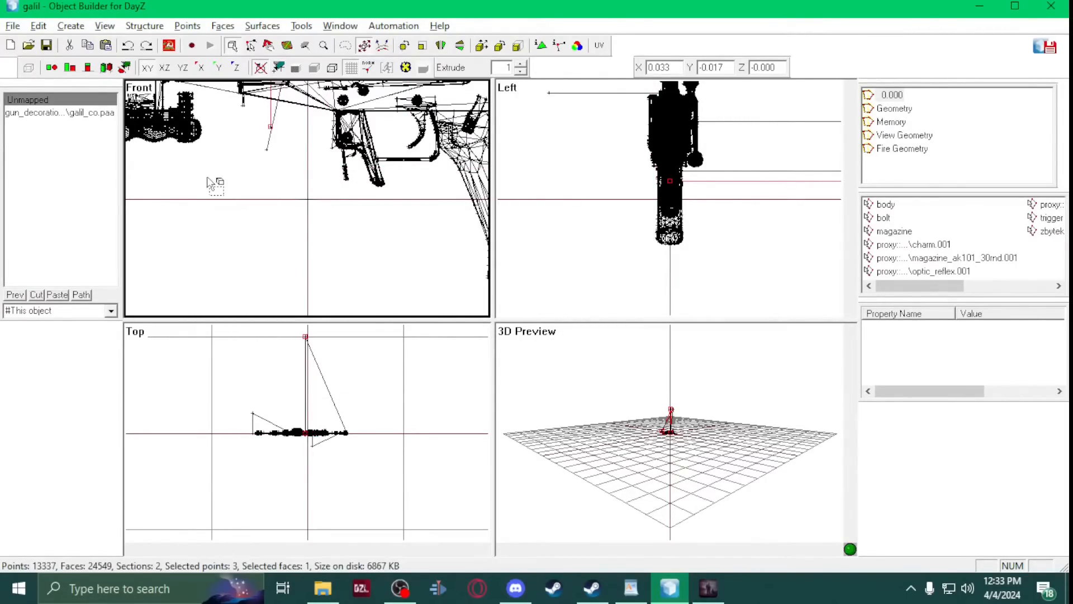
right_click_drag(208, 183, 217, 221)
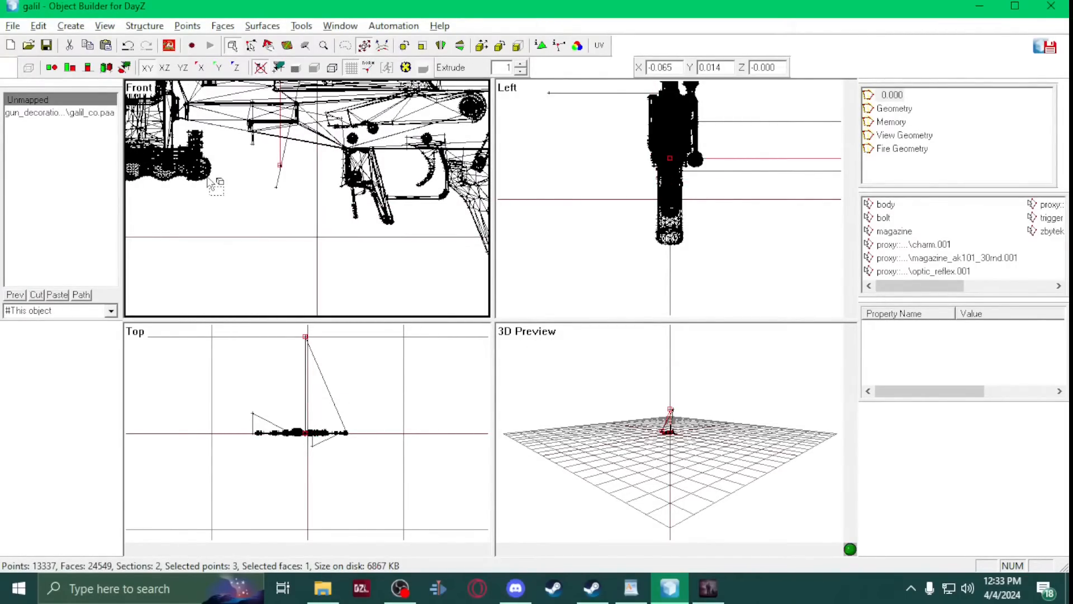
right_click_drag(207, 178, 341, 302)
mouse_move(365, 278)
left_mouse_down()
mouse_move(208, 254)
mouse_move(173, 221)
left_mouse_up()
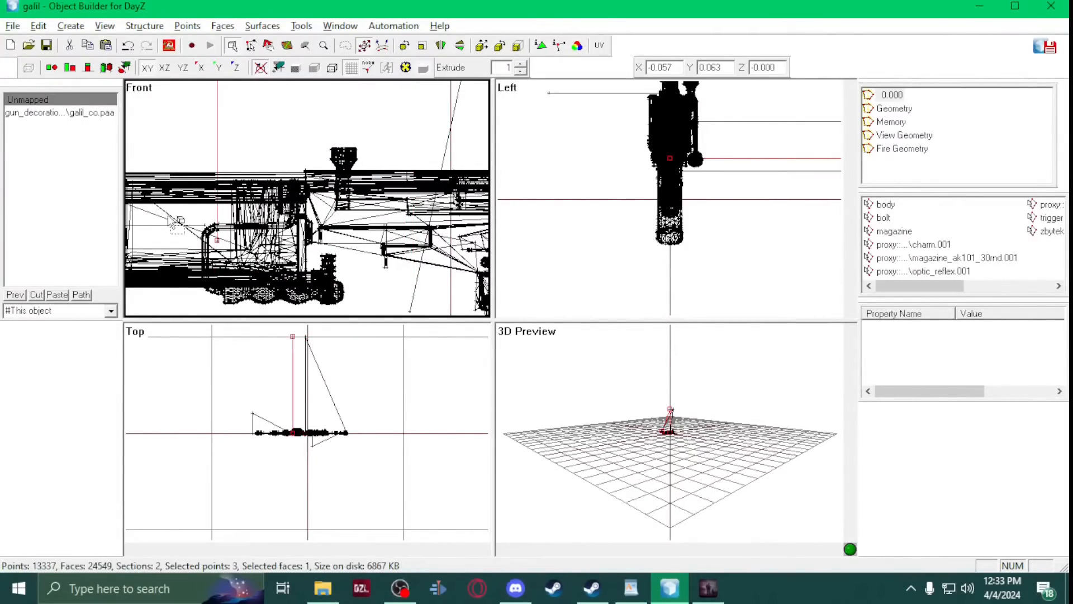
right_click_drag(168, 217, 329, 217)
mouse_move(257, 250)
left_mouse_down()
mouse_move(150, 218)
mouse_move(116, 230)
left_mouse_up()
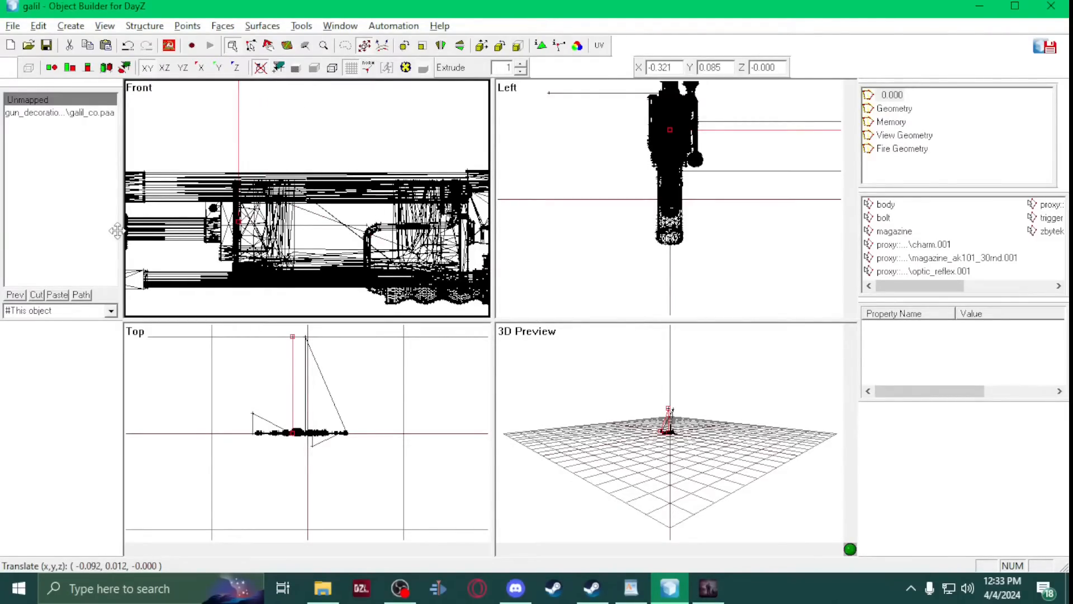
Move the charm proxy in the top view to the front sight block, offset to the outer side of the barrel
scroll(256, 462, "up", 2)
scroll(256, 463, "up", 5)
key("Left")
key("Left")
key("Left")
key("Left")
key("Left")
key("Left")
key("Left")
key("Left")
key("Left")
key("Left")
key("Left")
key("Left")
key("Left")
key("Left")
key("Left")
key("Left")
key("Left")
key("Left")
key("Down")
key("Down")
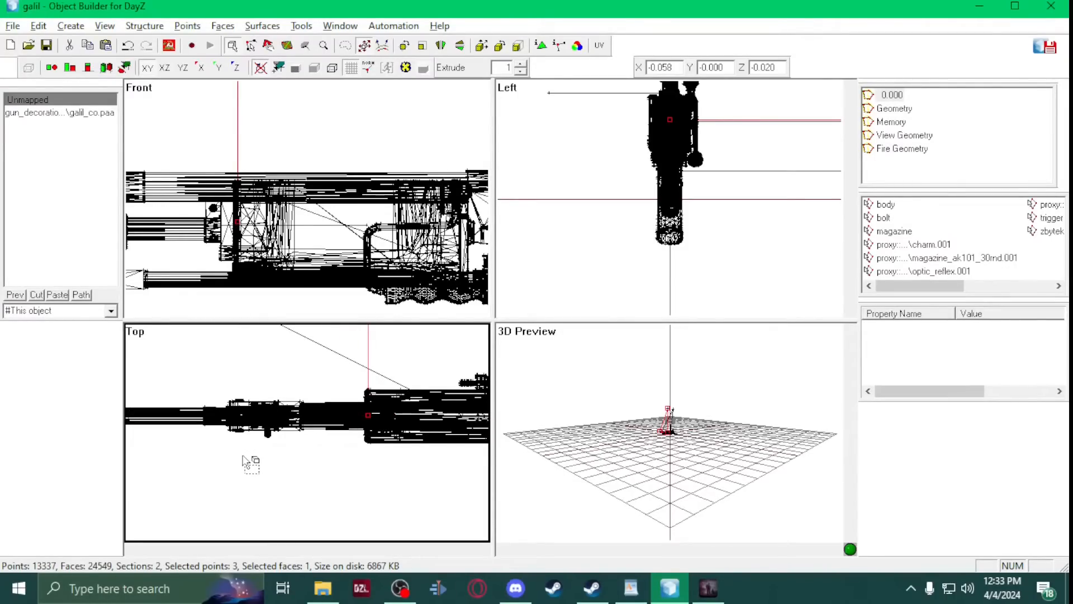
mouse_move(331, 476)
left_mouse_down()
mouse_move(223, 475)
mouse_move(220, 489)
left_mouse_up()
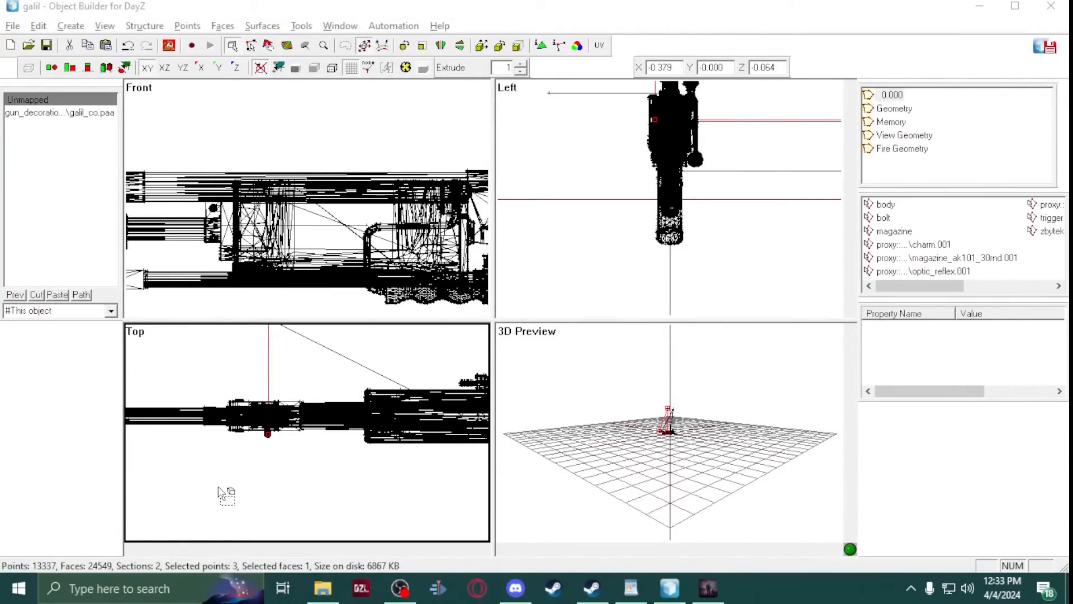
Inspect in Buldozer how the charm hangs beside the front sight block
key("alt+Tab")
left_click_drag(537, 329, 538, 330)
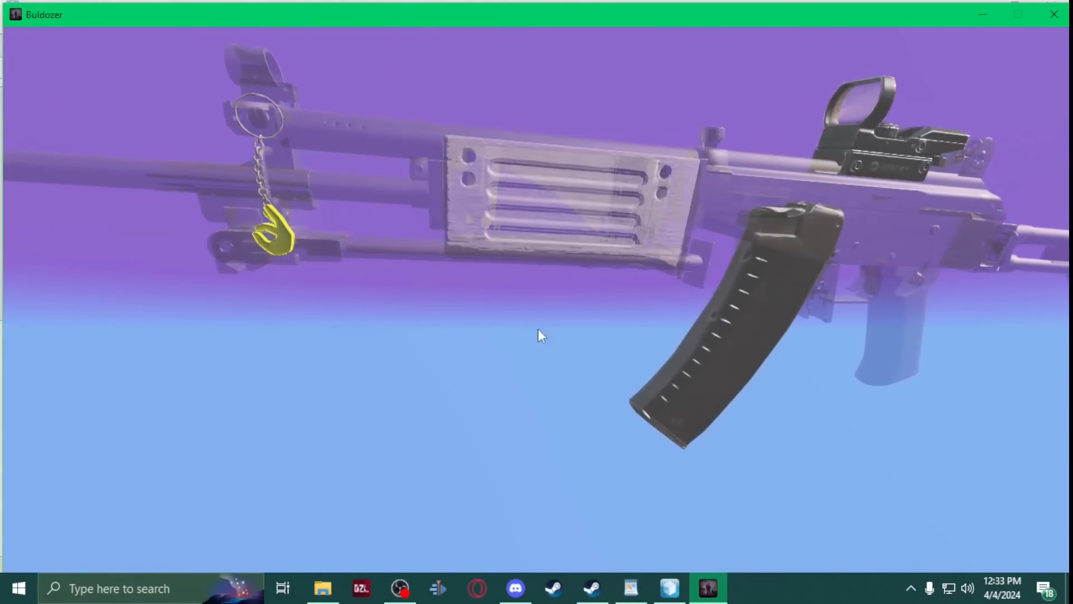
key("alt+Tab")
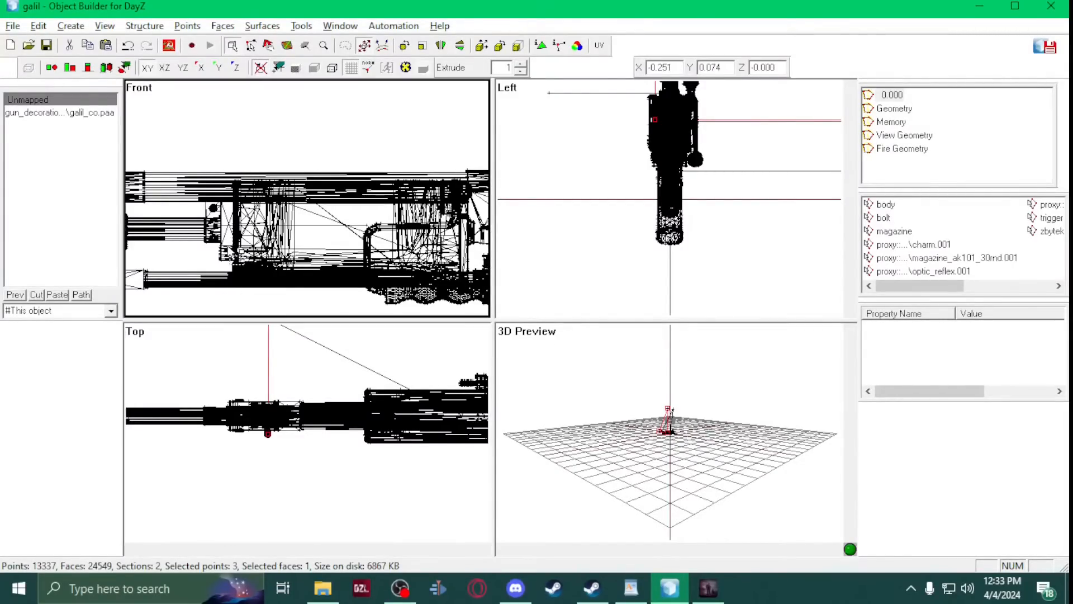
scroll(228, 247, "left", 9)
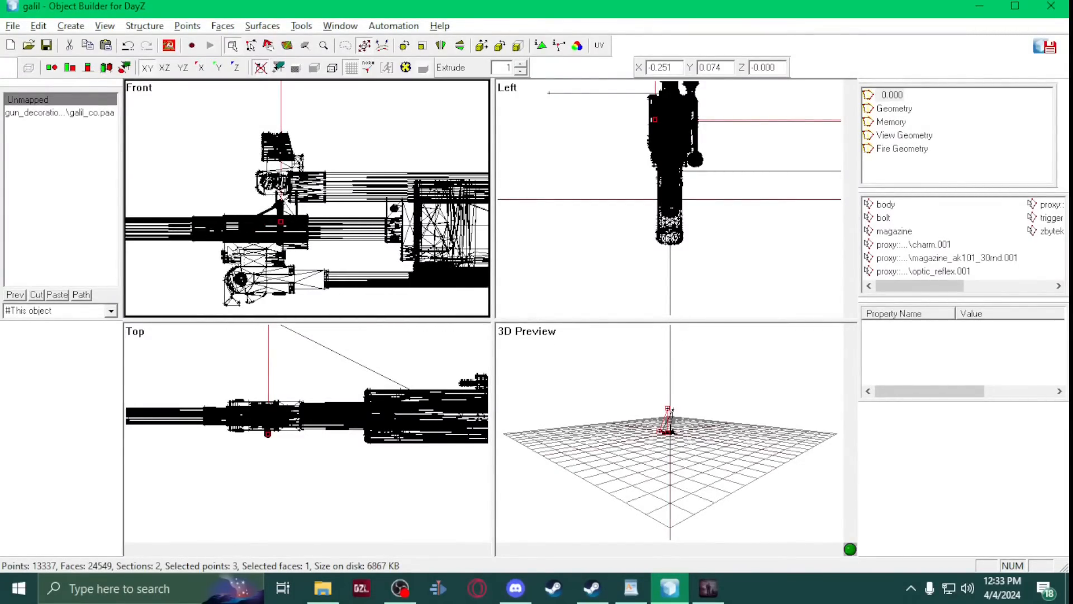
Lower the charm proxy in the front view by about 0.013, to the lower end of the sling loop
scroll(281, 220, "up", 5)
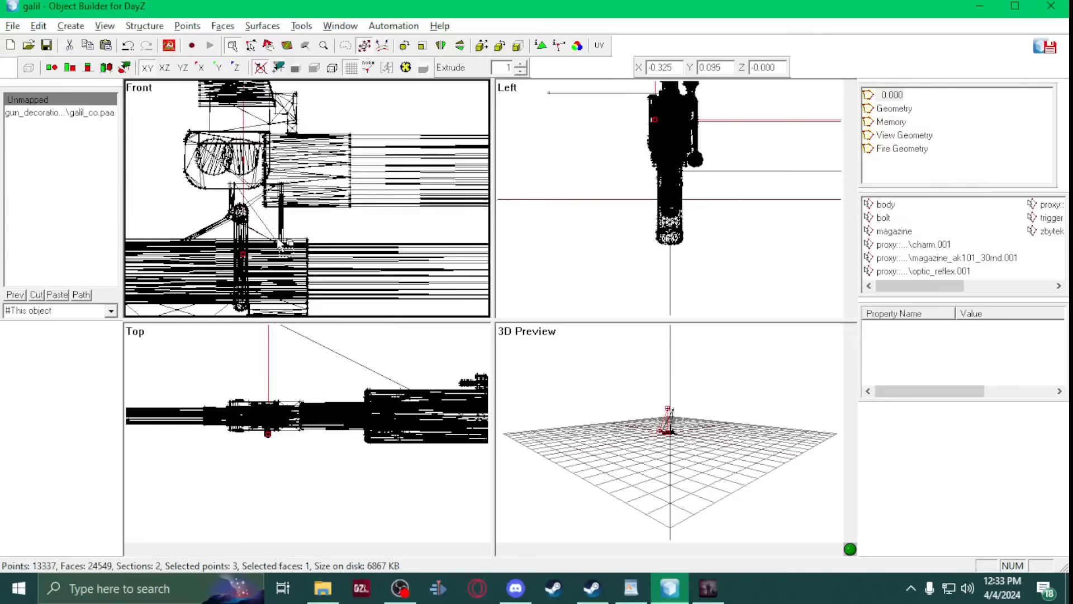
scroll(287, 240, "down", 5)
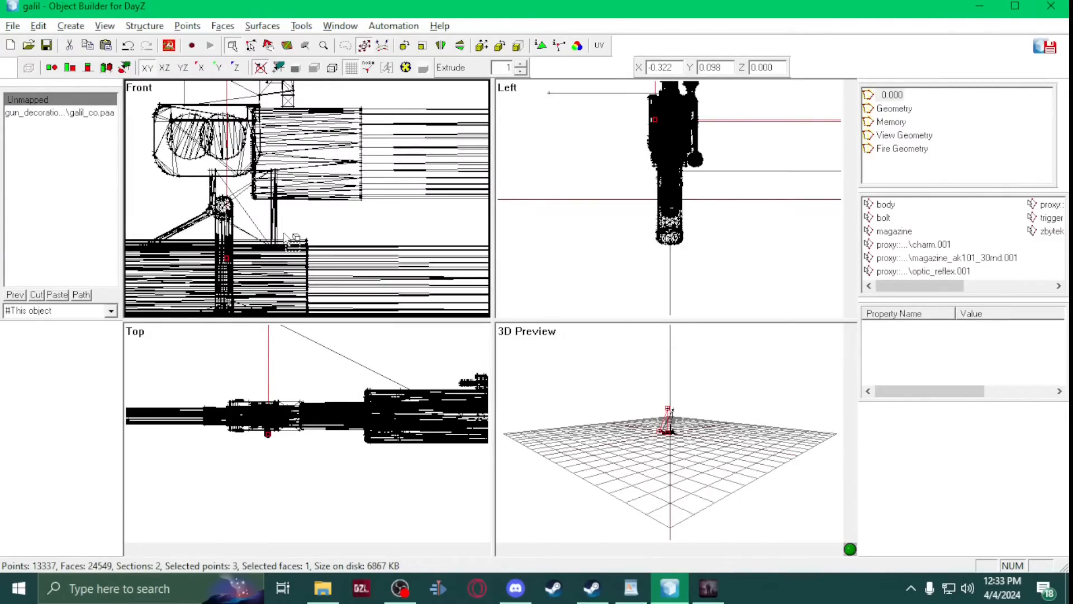
left_click_drag(261, 192, 252, 249)
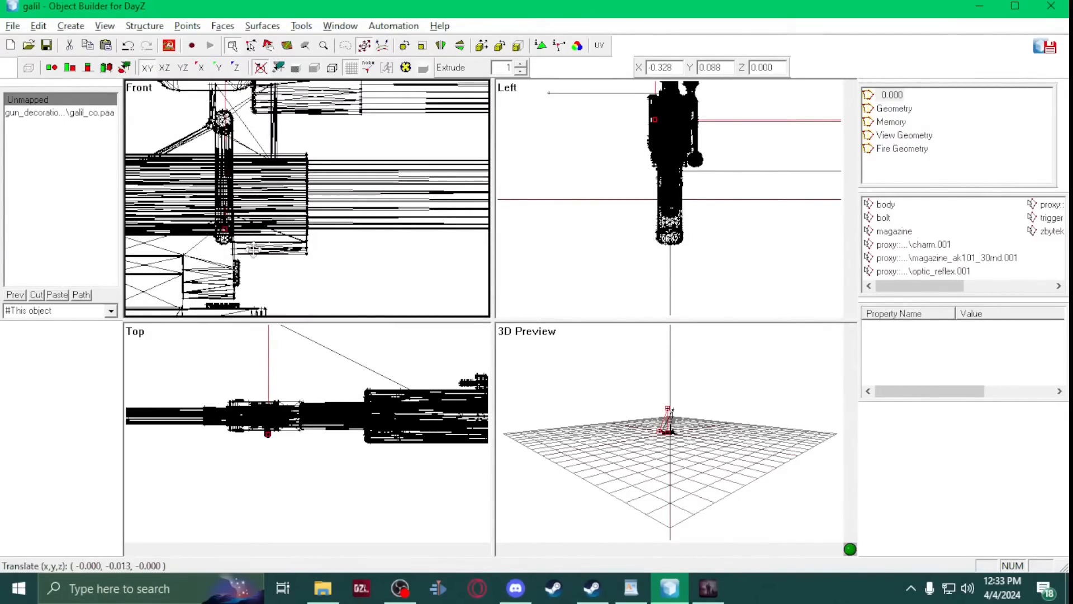
key("alt+Tab")
key("alt+Tab")
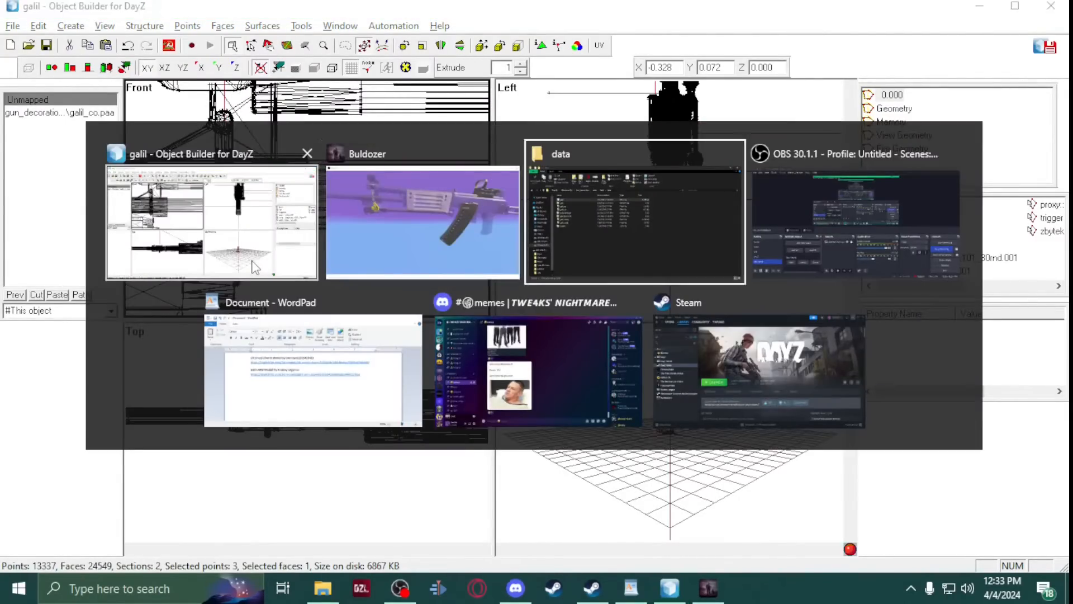
key("alt+Tab")
key("alt+Tab")
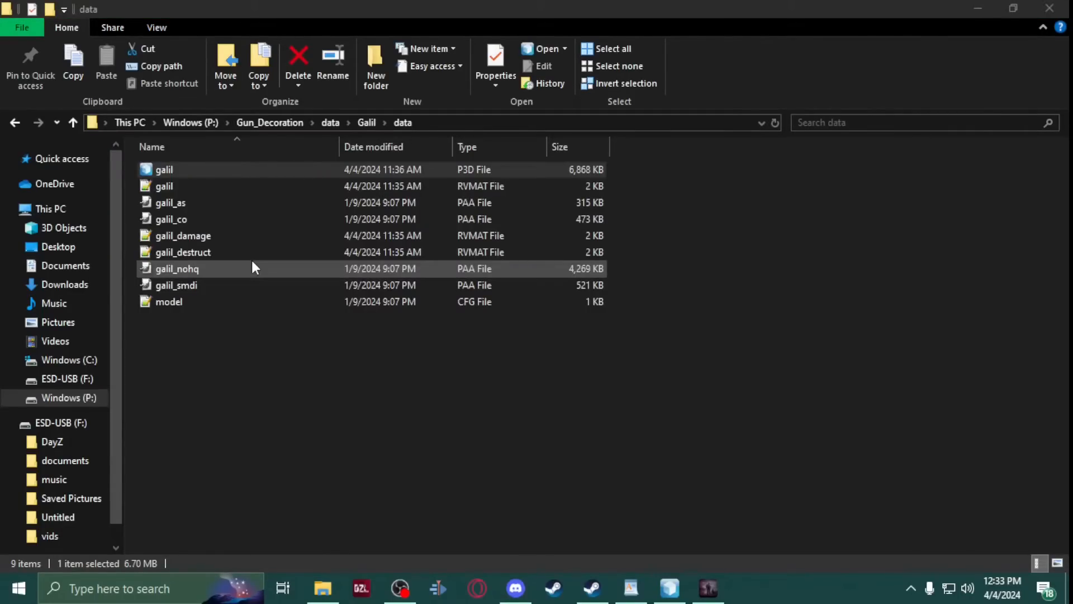
key("alt+Tab")
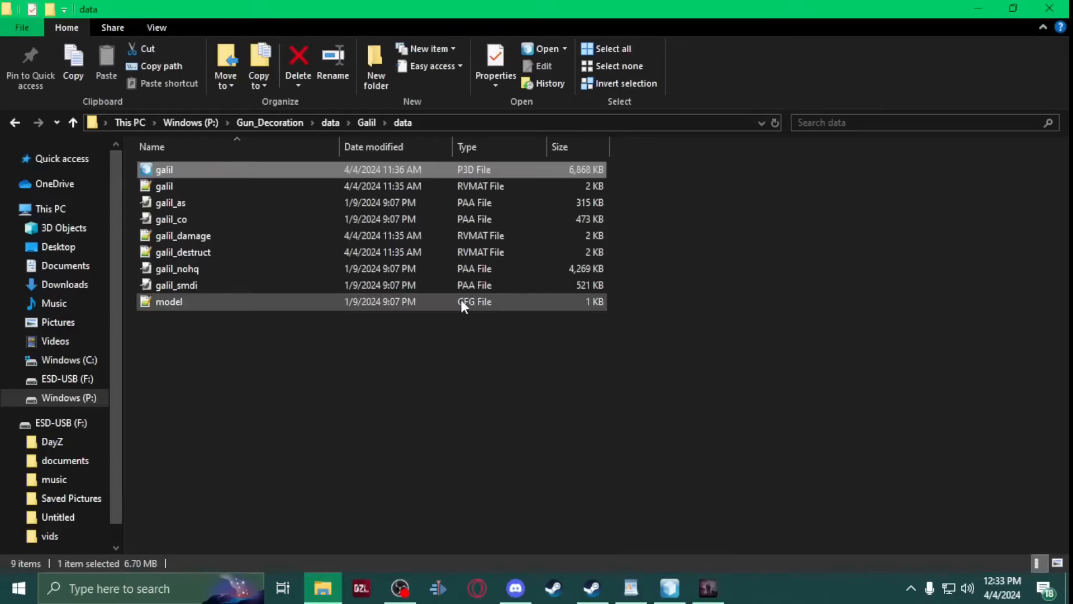
Lower the charm proxy further in the front view, past the lower end of the sling loop, and check it in Buldozer
left_click(669, 588)
mouse_move(253, 226)
left_mouse_down()
mouse_move(265, 204)
mouse_move(266, 242)
left_mouse_up()
key("alt+Tab")
key("alt+Tab")
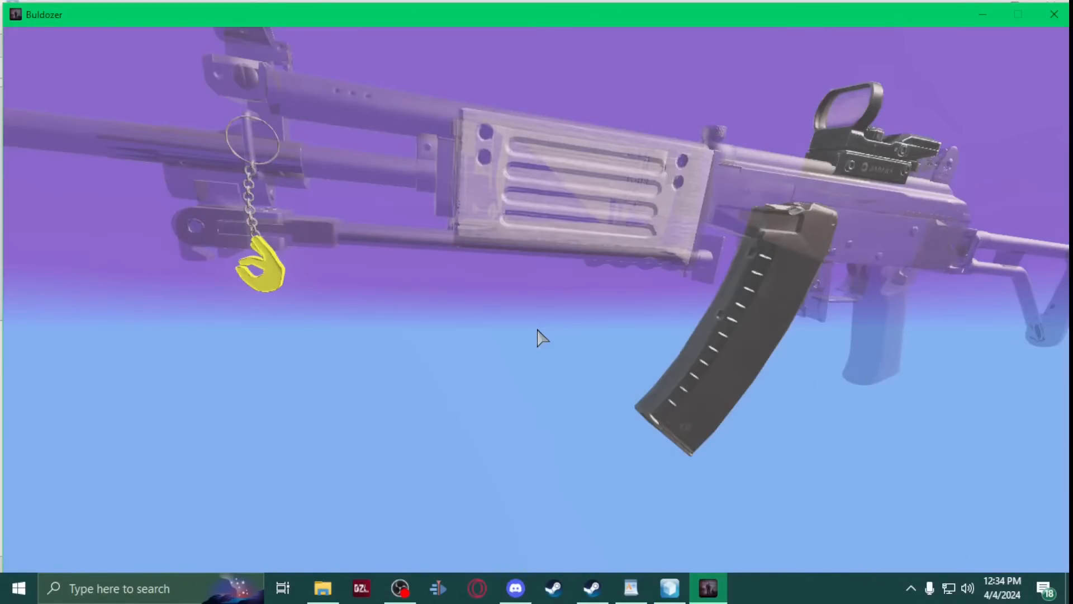
key("alt+Tab")
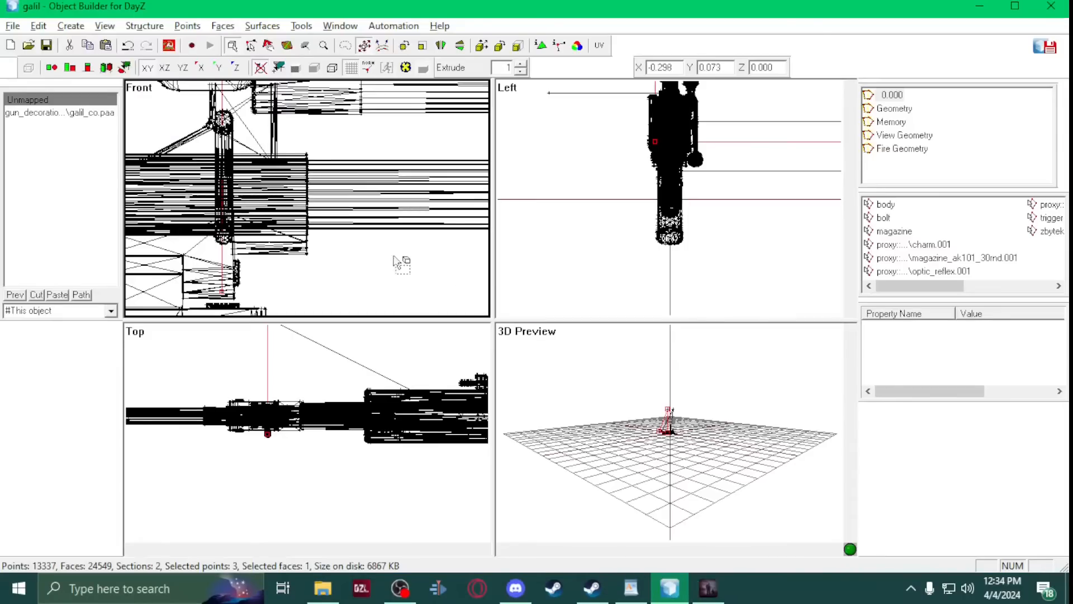
Nudge the charm proxy down again so its key ring comes closer to the sling loop's lower end, and inspect it in Buldozer
left_click_drag(267, 244, 259, 279)
key("alt+Tab")
key("alt+Tab")
key("alt+Tab")
key("alt+Tab")
key("alt+Tab")
key("alt+Tab")
key("alt+Tab")
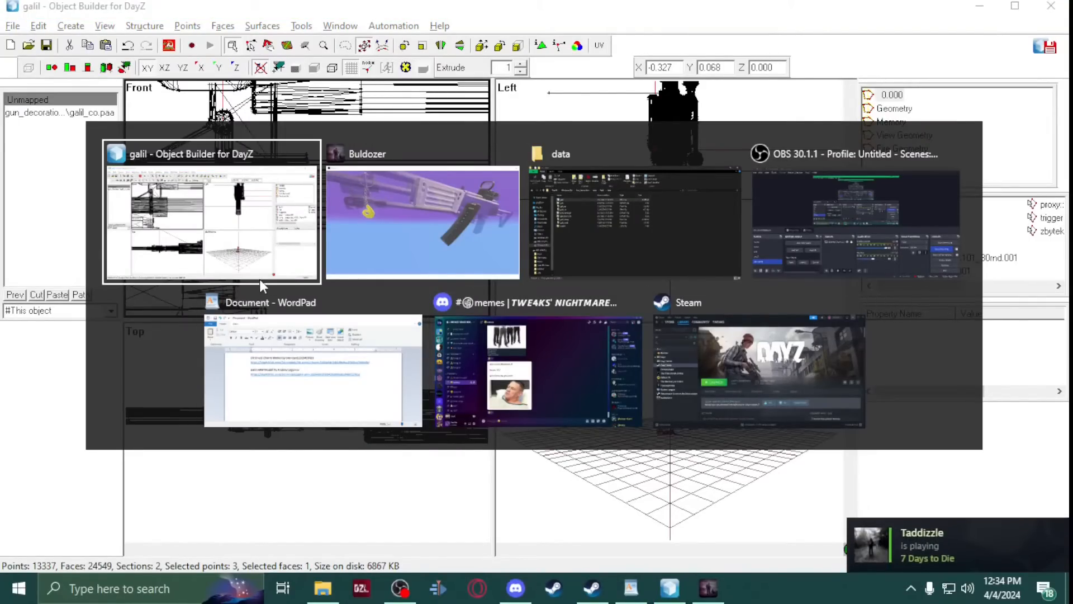
key("alt+Tab")
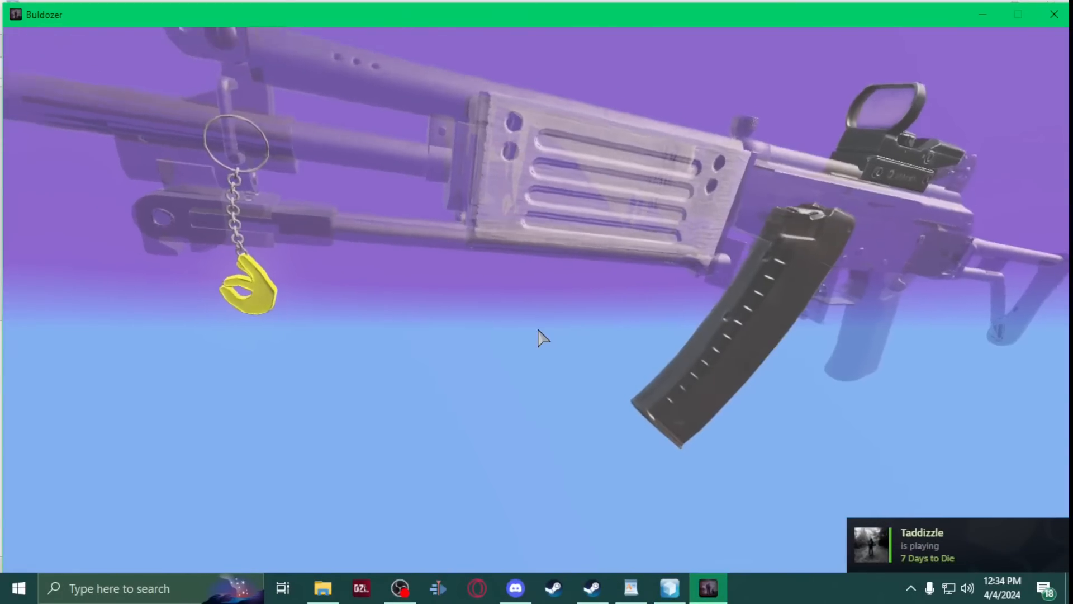
key("alt+Tab")
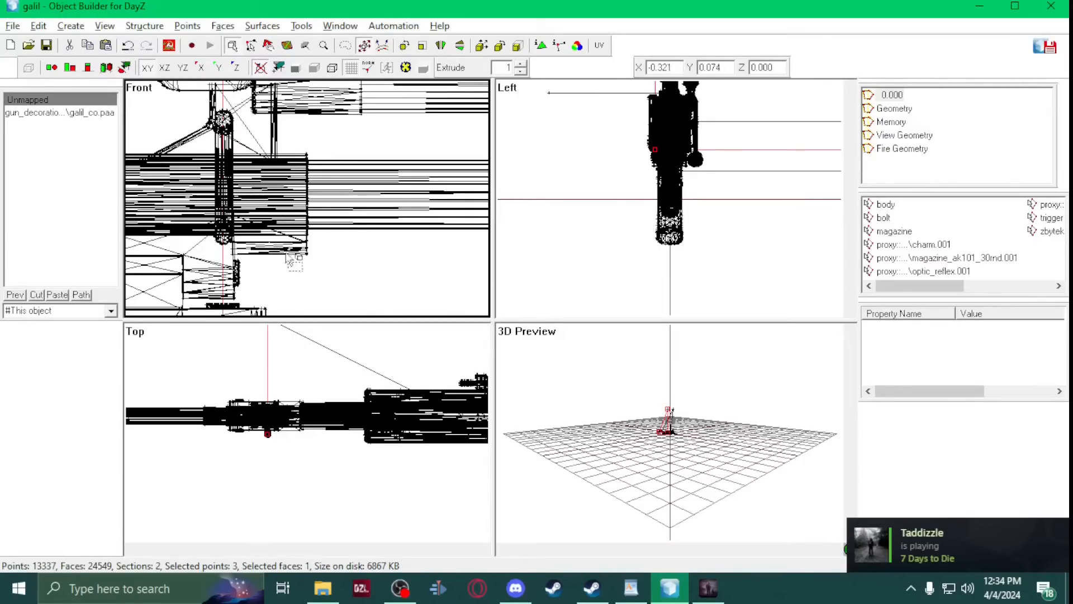
Move the charm proxy slightly inward toward the barrel in the top view, and check the ring's alignment with the sling loop in Buldozer
scroll(251, 487, "up", 1)
left_click_drag(236, 475, 236, 467)
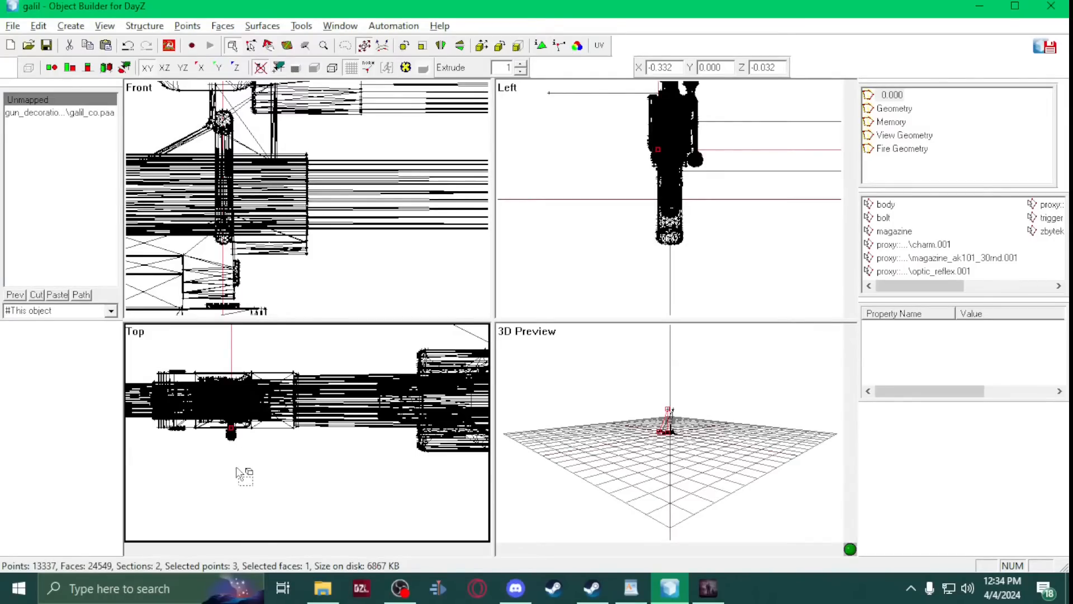
key("alt+Tab")
key("Tab")
key("Tab")
key("Tab")
key("Tab")
key("Tab")
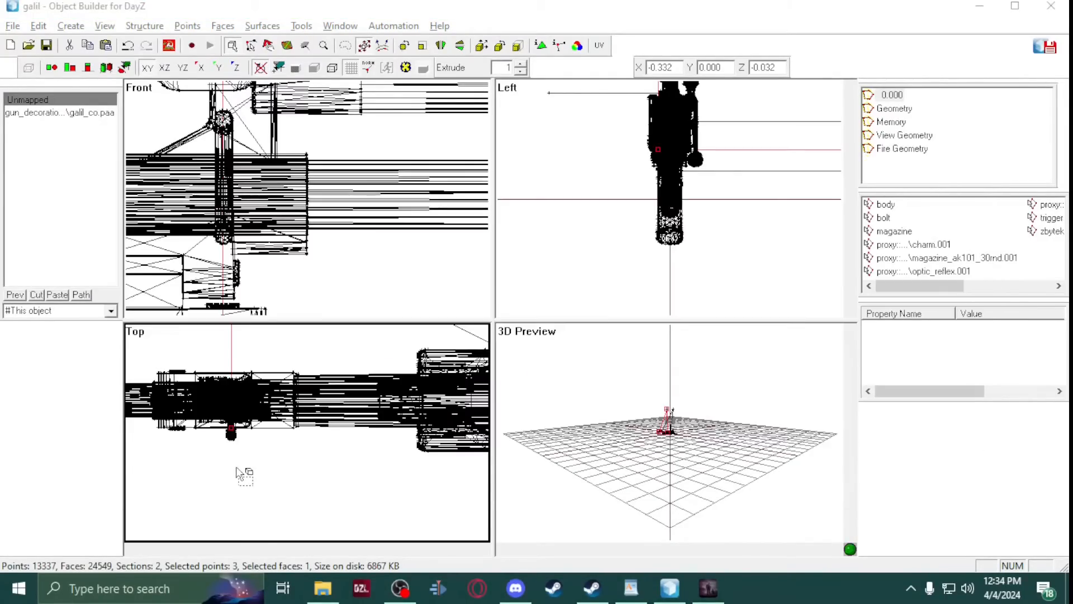
key("alt+Tab")
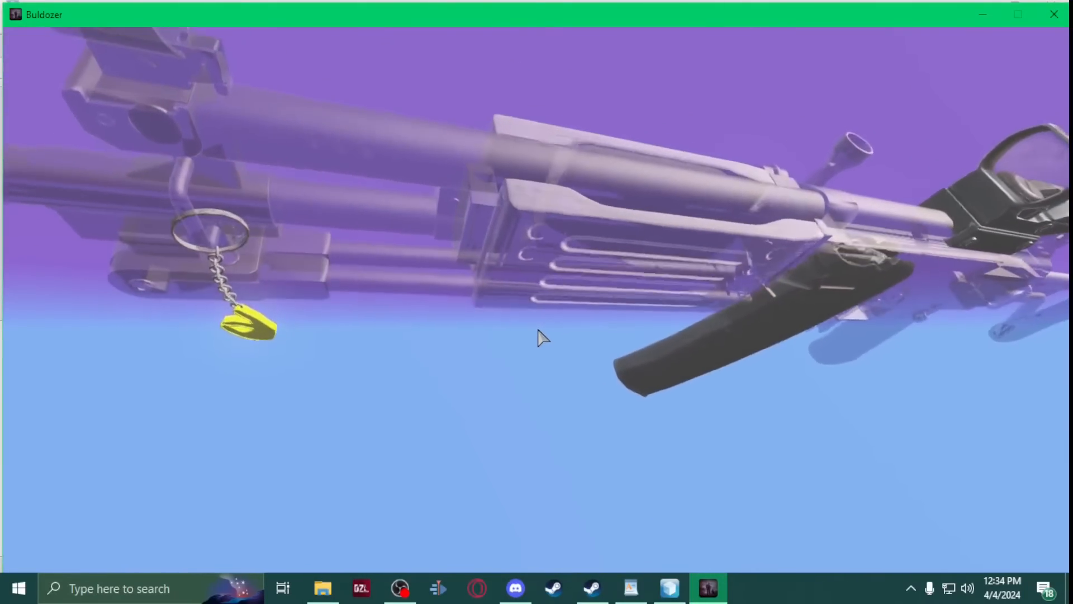
key("alt+Tab")
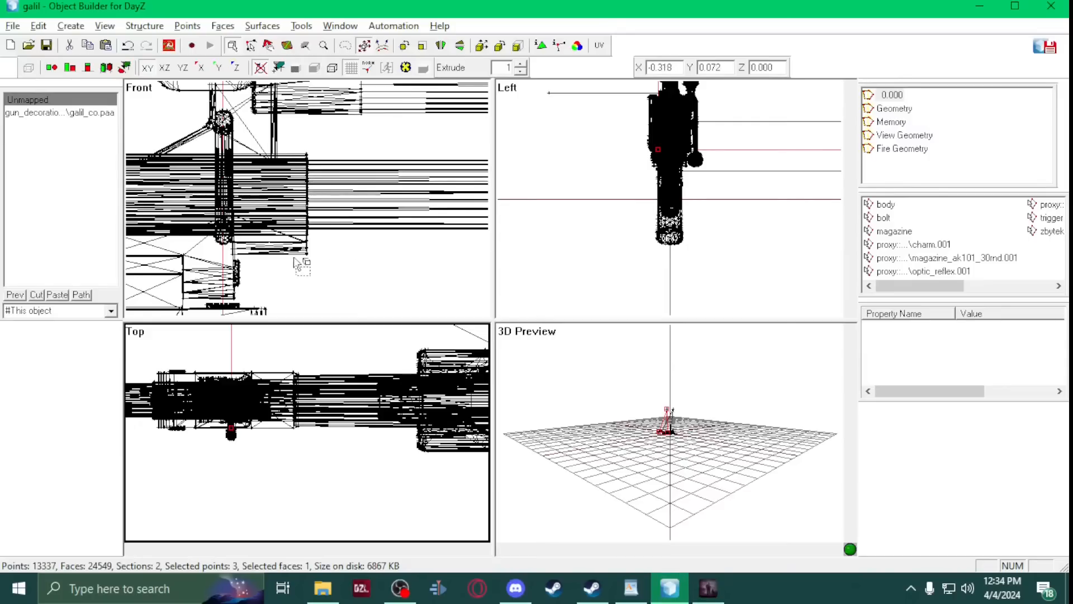
Fine-tune the charm proxy downward in the front view so the key ring hangs from the sling loop's lower end, checking in Buldozer
scroll(272, 254, "up", 2)
right_click_drag(231, 224, 235, 261)
key("alt+Tab")
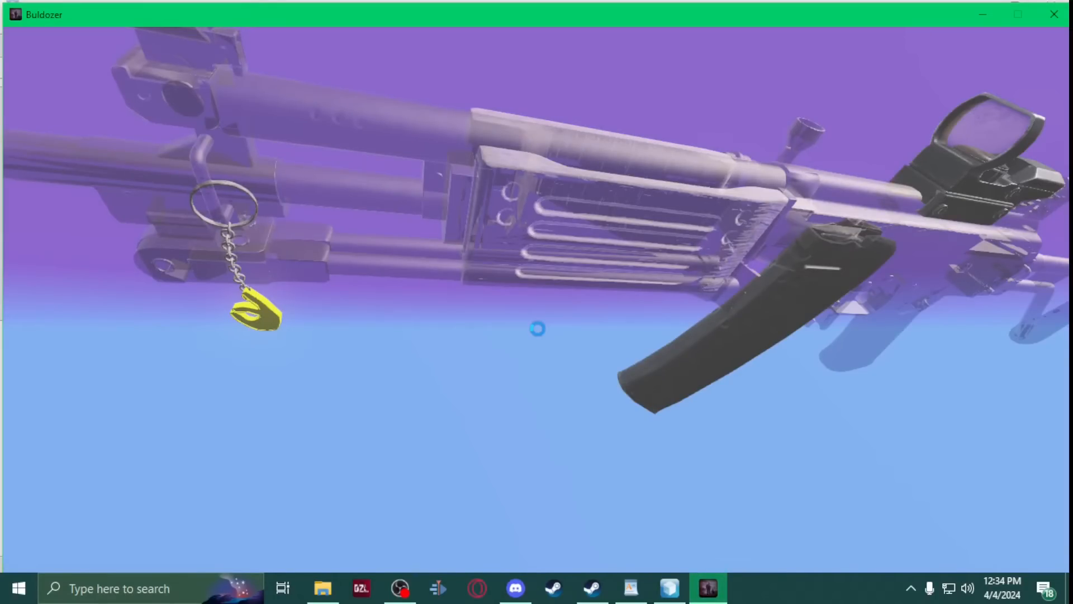
left_click_drag(538, 330, 537, 329)
key("alt+Tab")
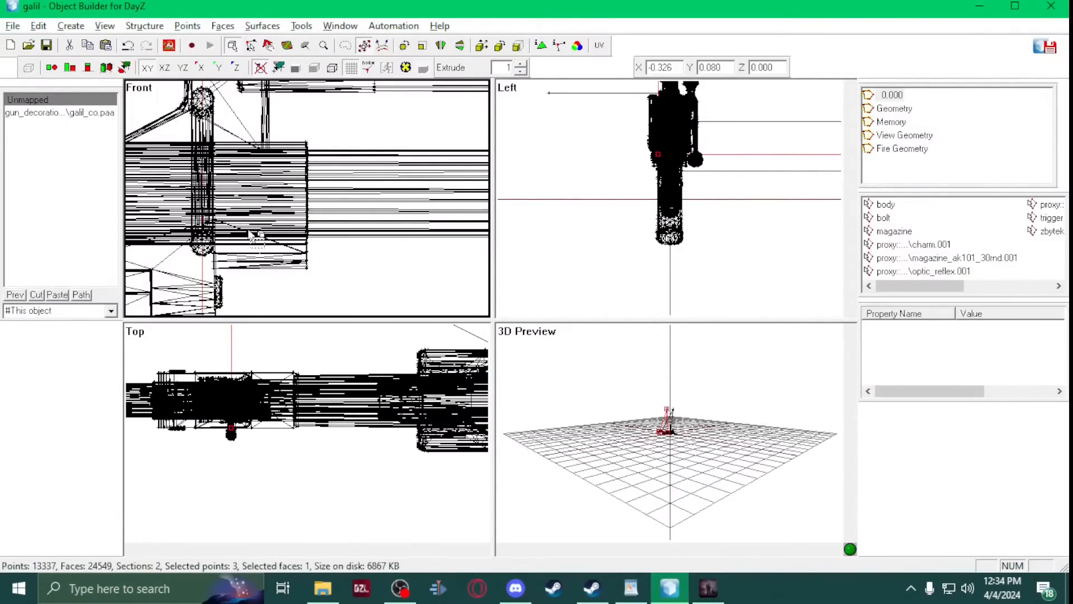
key("alt+Tab")
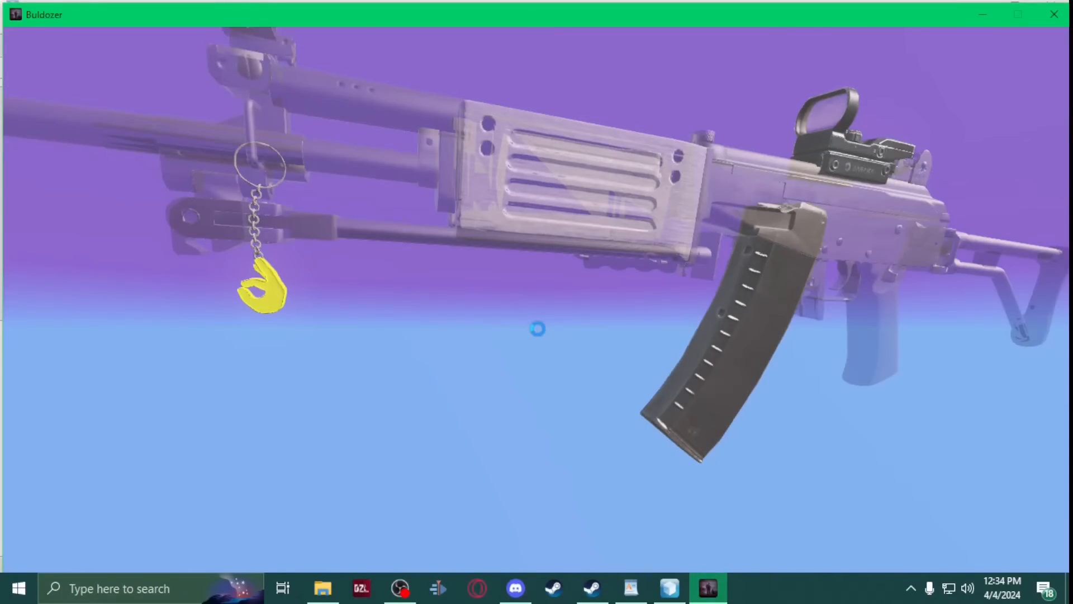
left_click_drag(537, 333, 538, 330)
Shift the charm proxy inward by about 0.001 in the top view, and check it from above in Buldozer
key("alt+Tab")
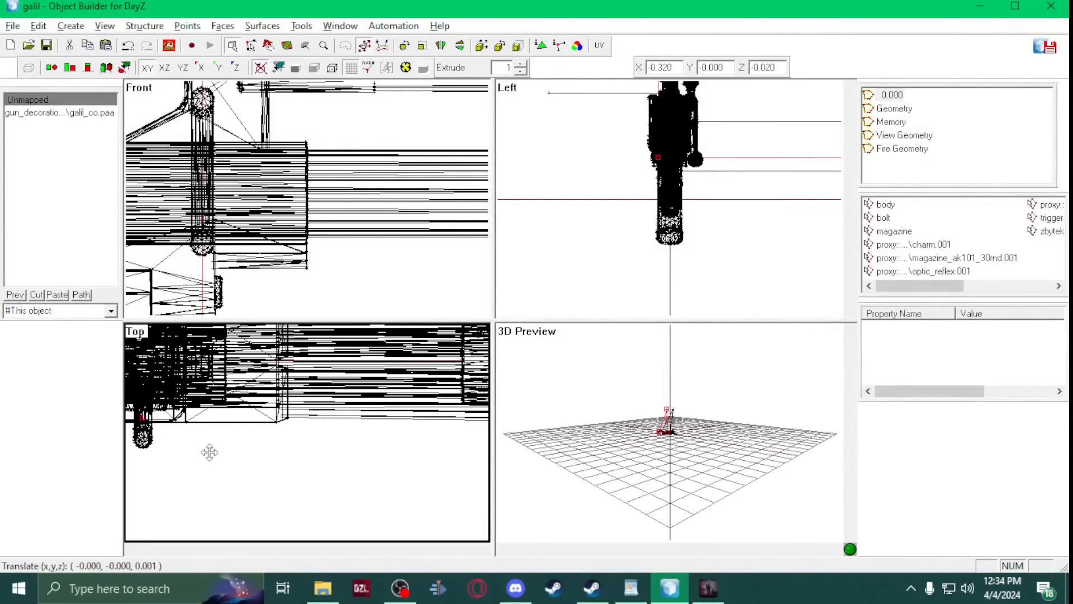
key("alt+Tab")
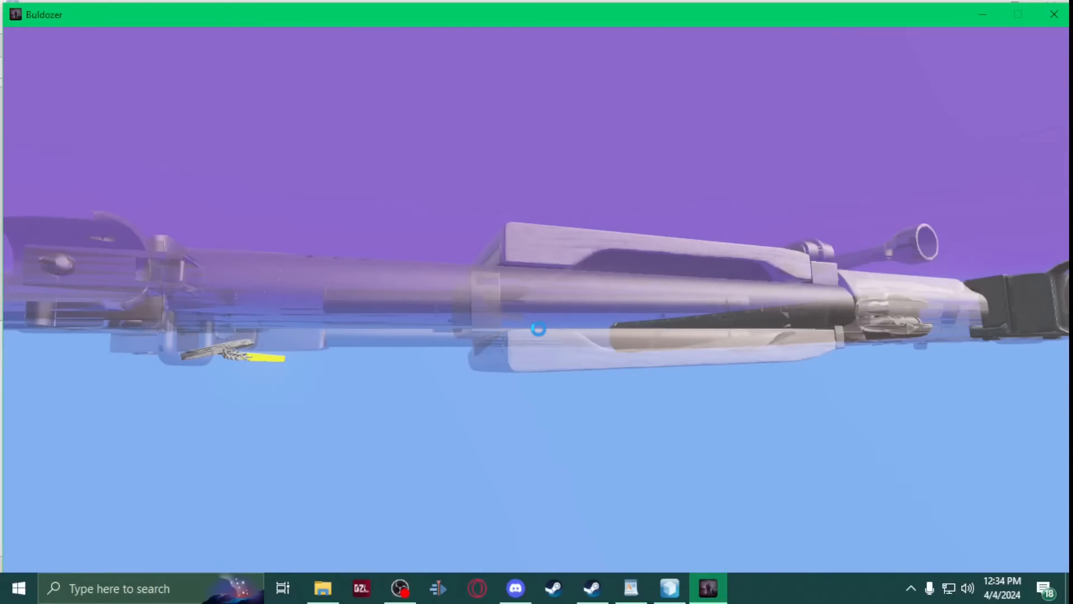
left_click_drag(539, 329, 540, 330)
key("alt+Tab")
Select the whole model and inspect the fully opaque rifle with its hanging charm in Buldozer, from near and far
left_click(746, 474)
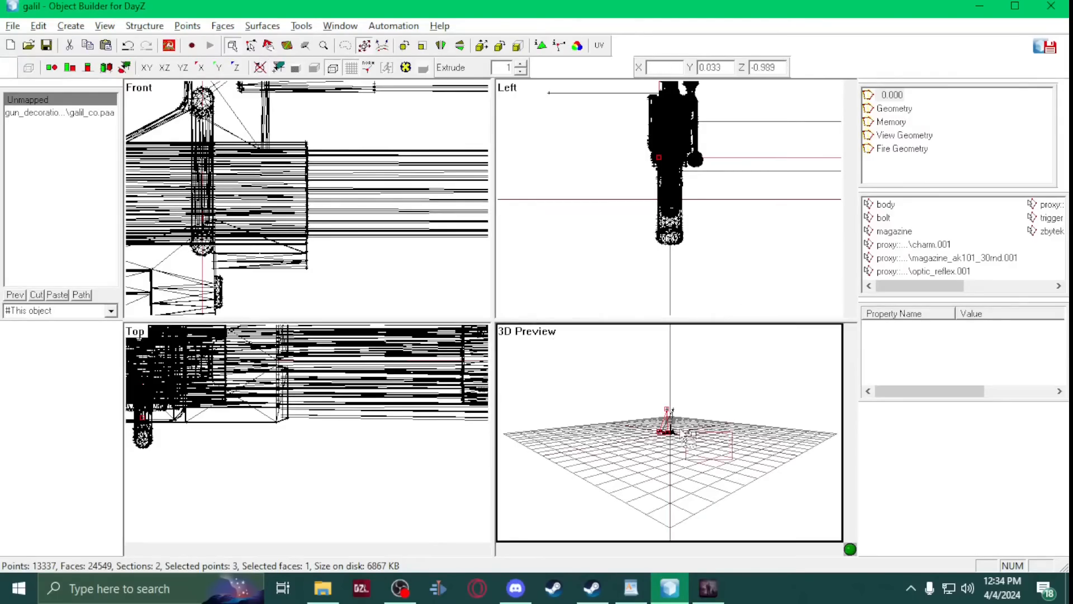
key("ctrl+a")
left_click(707, 589)
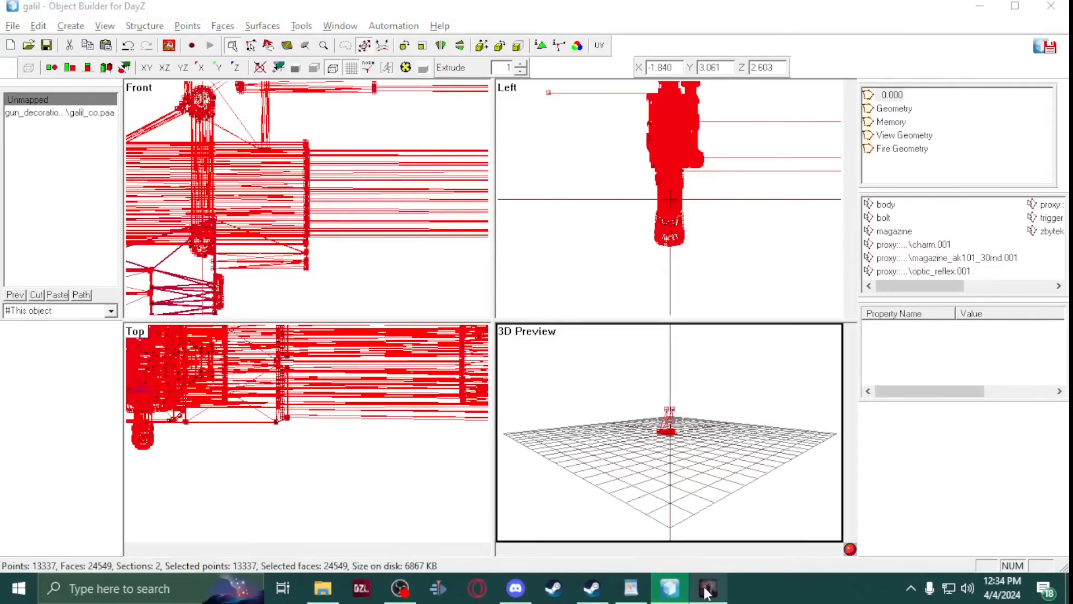
left_click(703, 588)
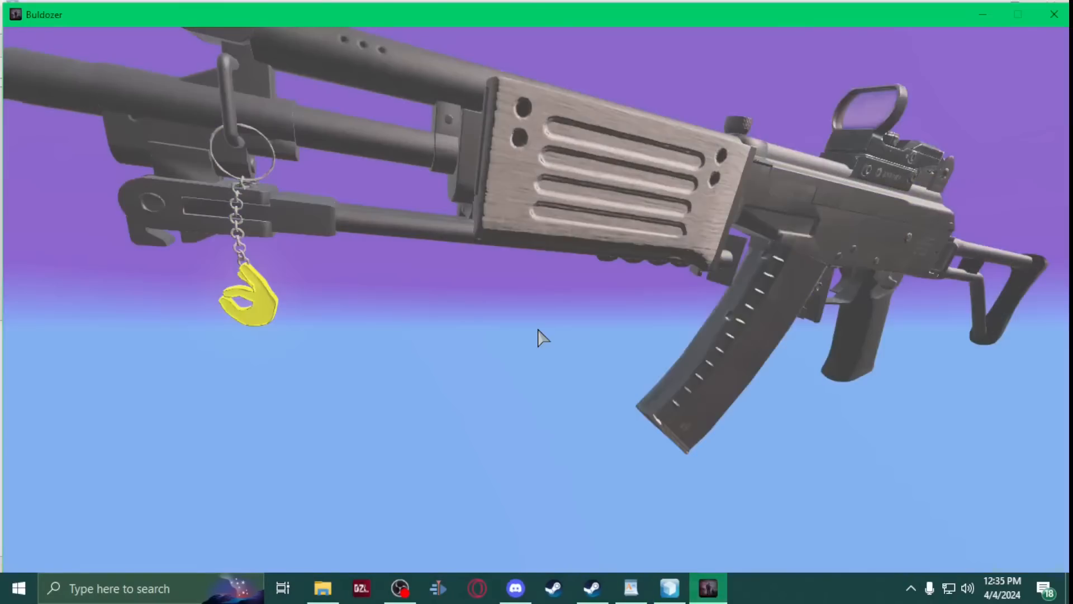
scroll(540, 335, "down", 5)
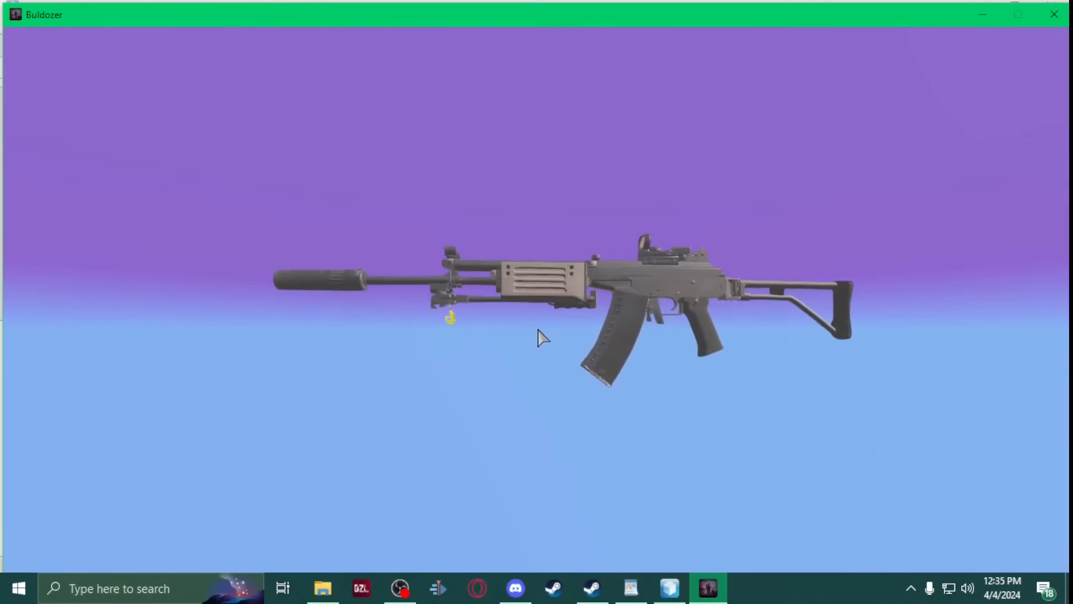
scroll(539, 335, "up", 3)
scroll(539, 335, "up", 3)
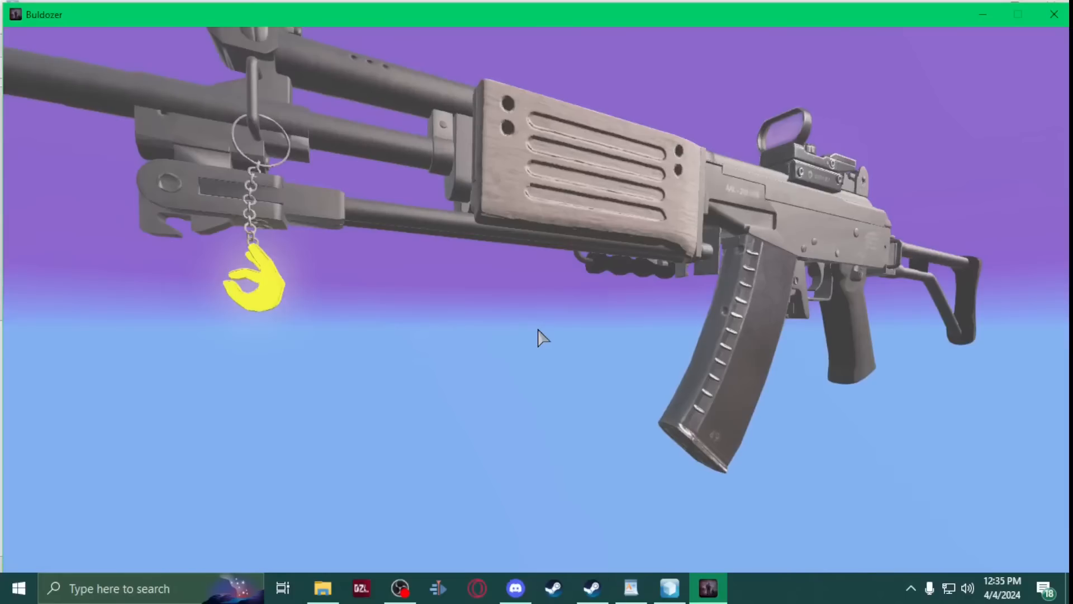
scroll(539, 336, "down", 4)
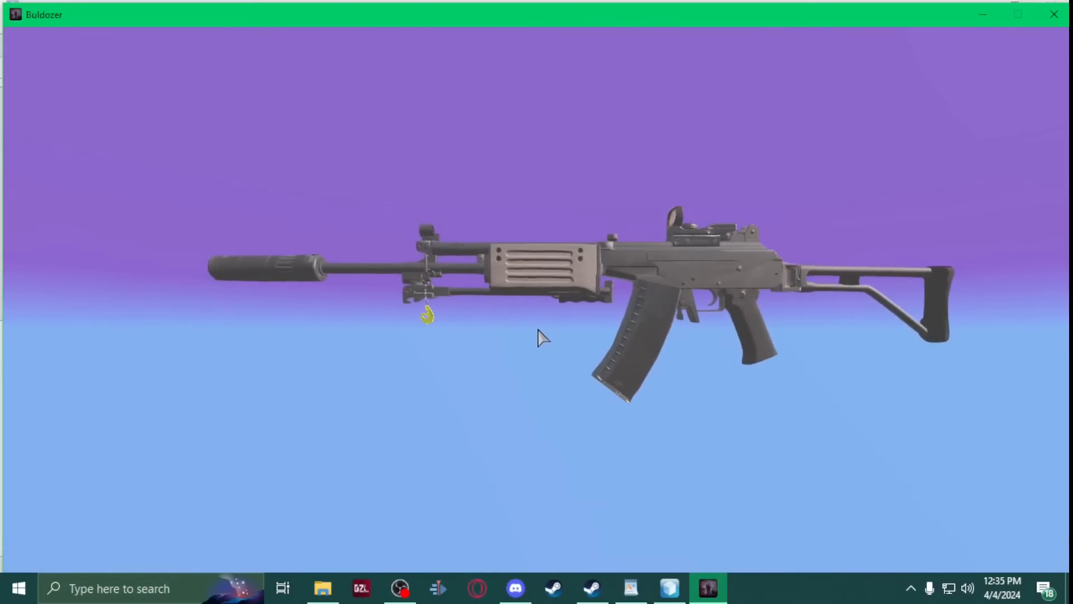
key("alt+Tab")
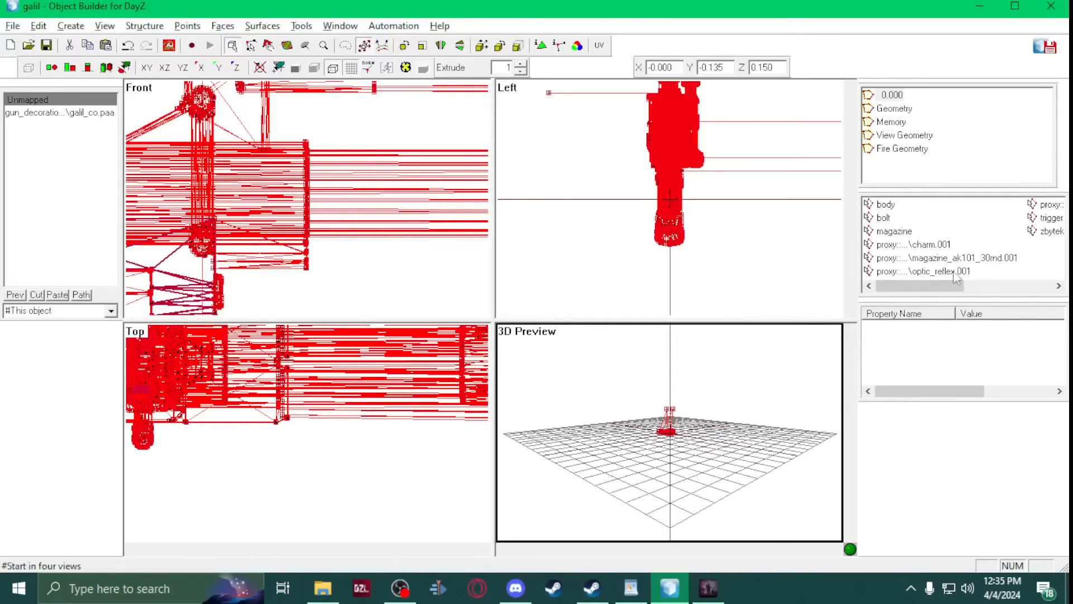
Copy the charm.001 proxy from the 0.000 LOD into the Memory and Fire Geometry LODs, and save the galil model
left_click(920, 246)
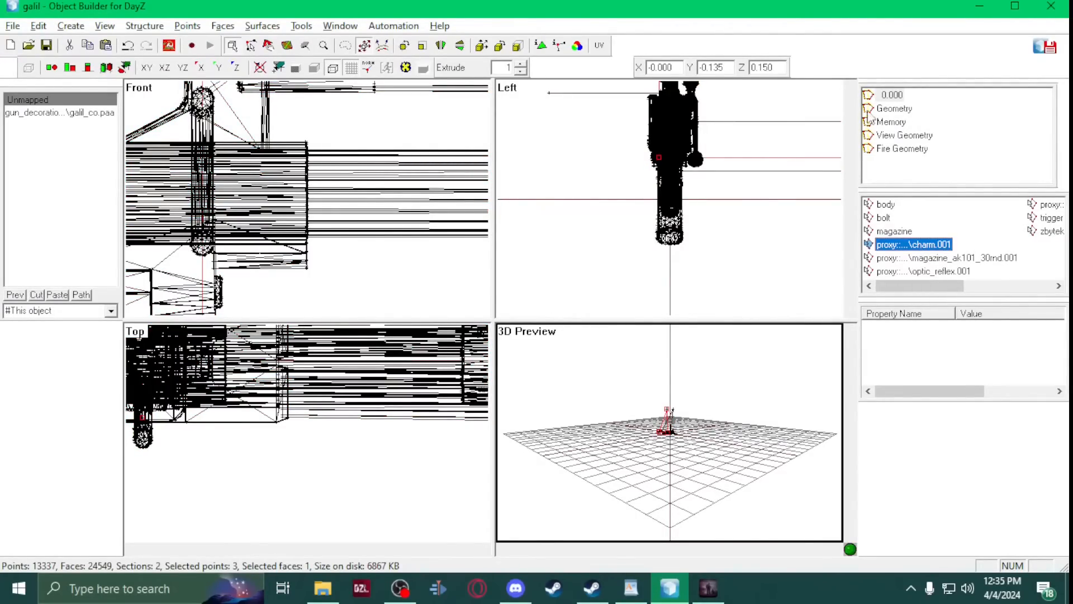
left_click(892, 122)
key("ctrl+v")
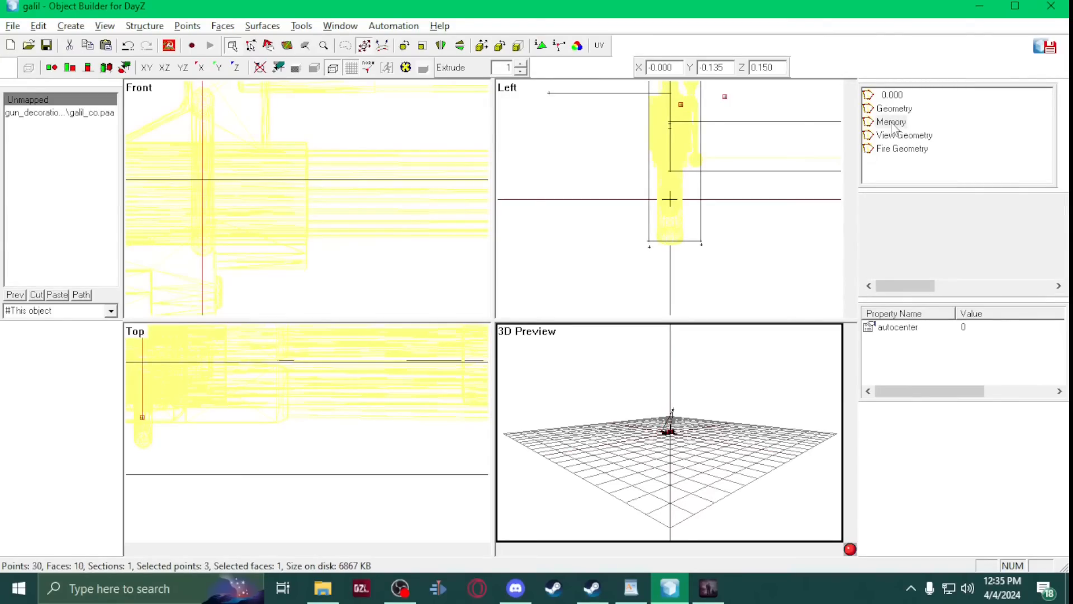
left_click(892, 150)
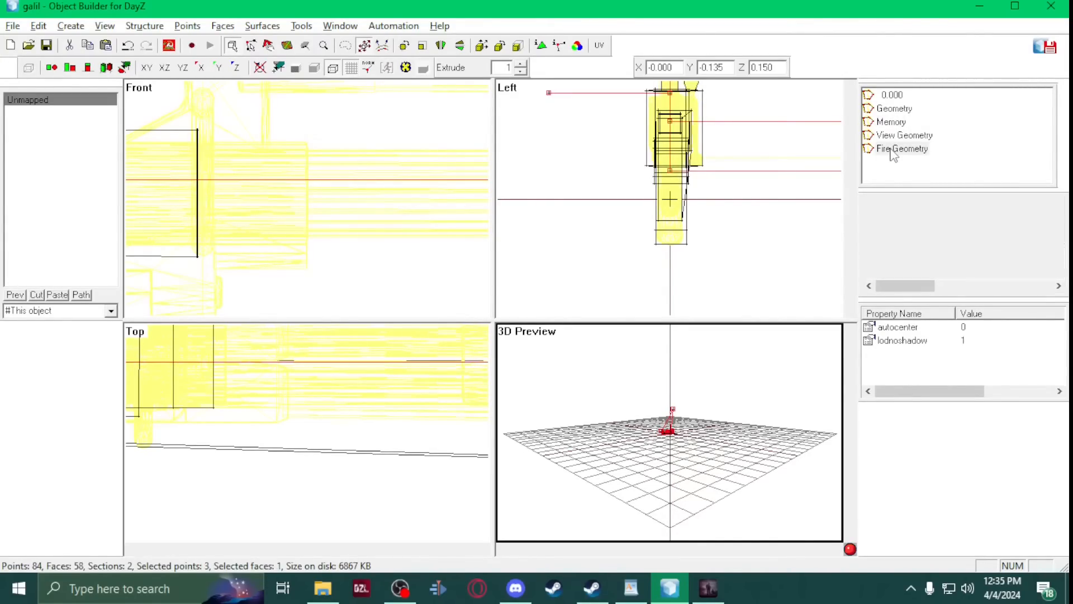
scroll(380, 268, "up", 3)
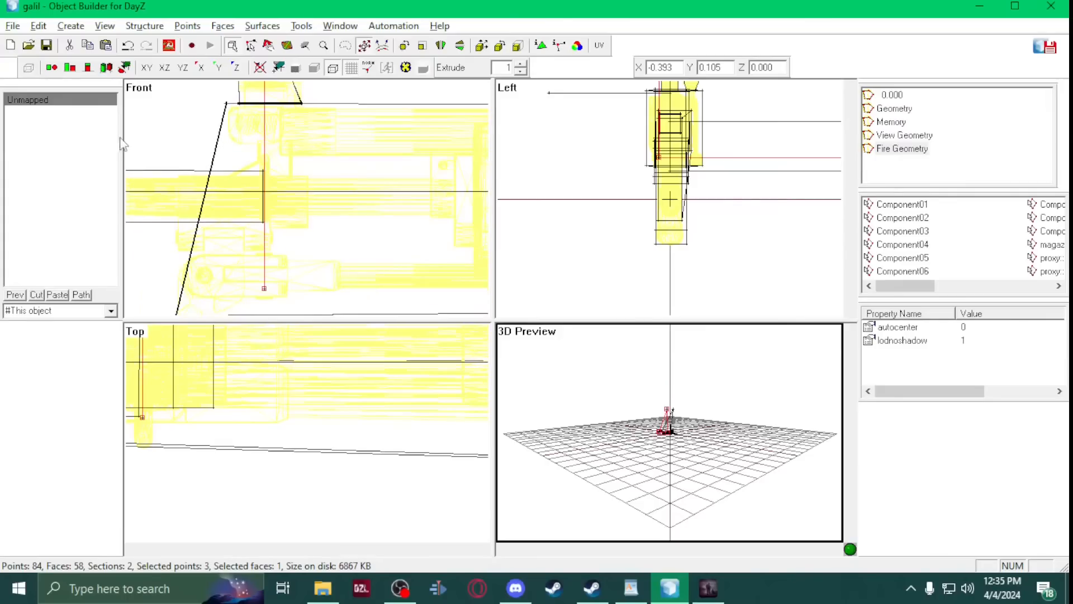
left_click(47, 46)
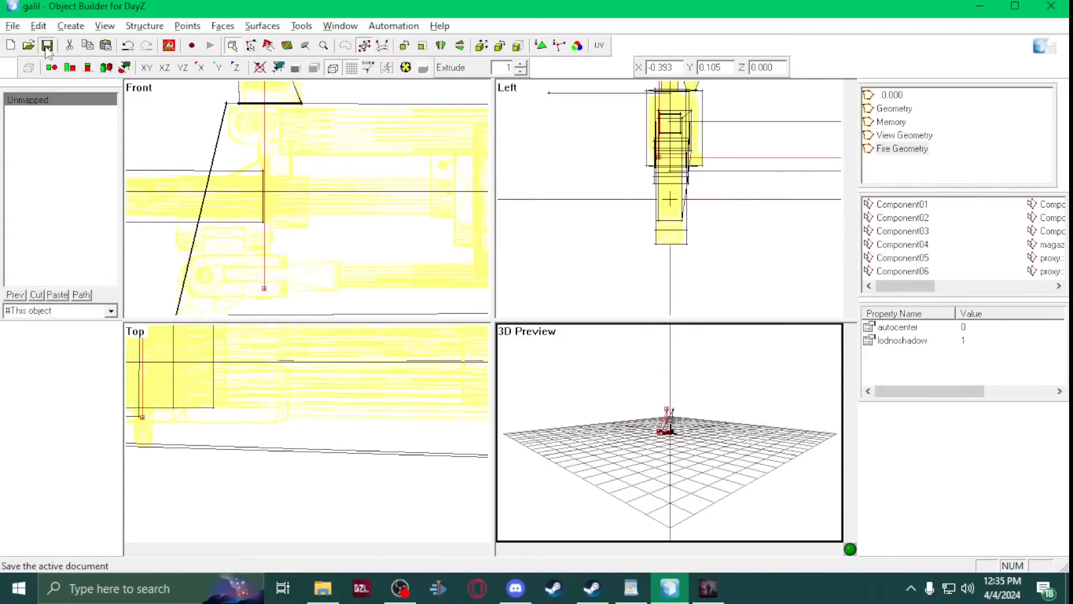
Close Object Builder and open config.cpp from the Galil folder in Notepad++
left_click(1043, 7)
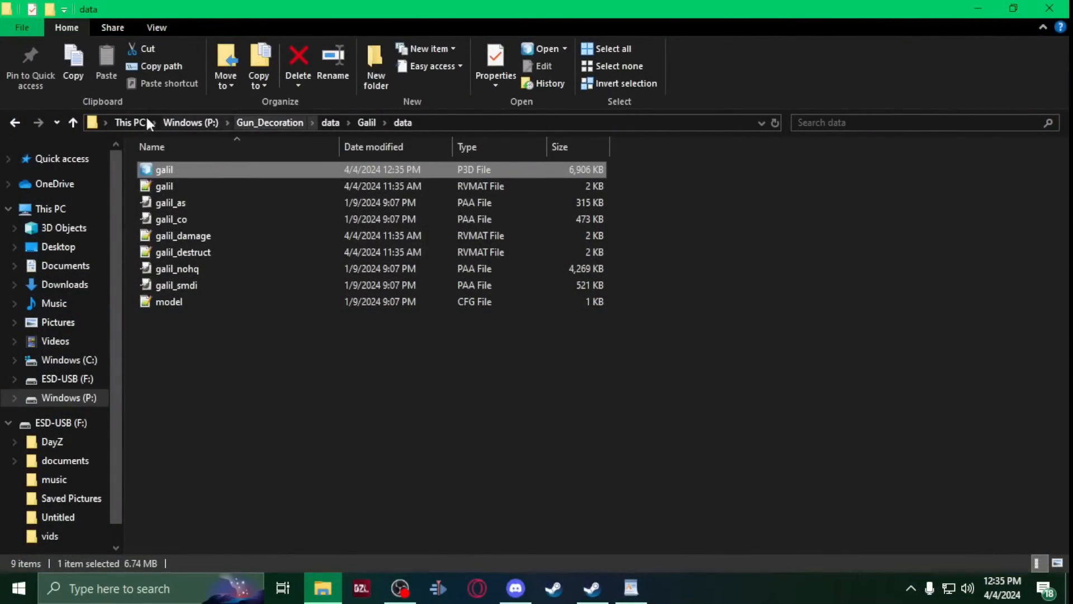
left_click(72, 122)
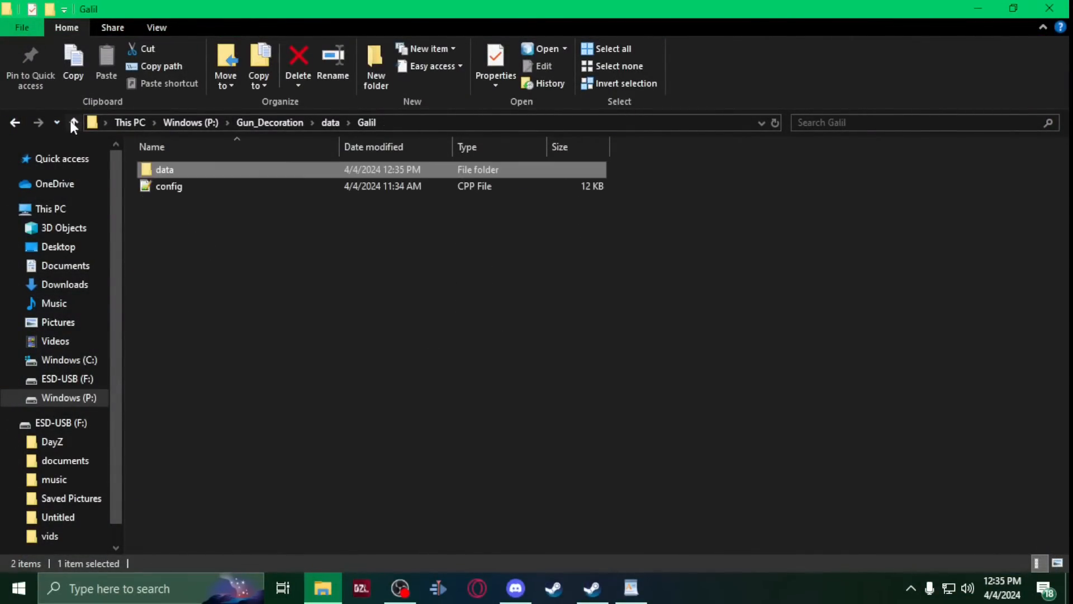
double_click(164, 186)
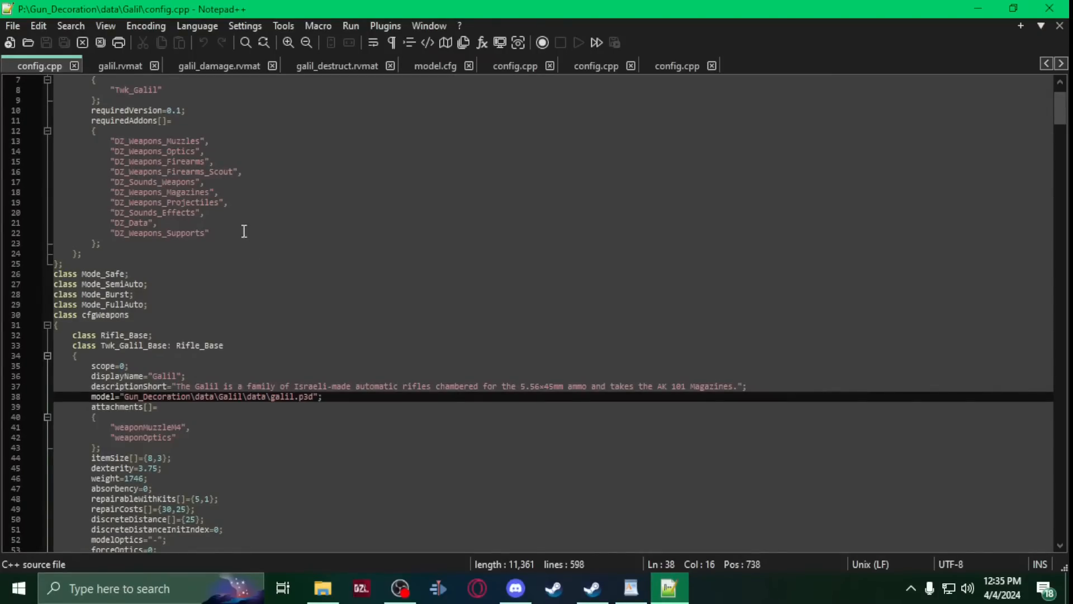
Close every open file except the Galil config.cpp
left_click(311, 596)
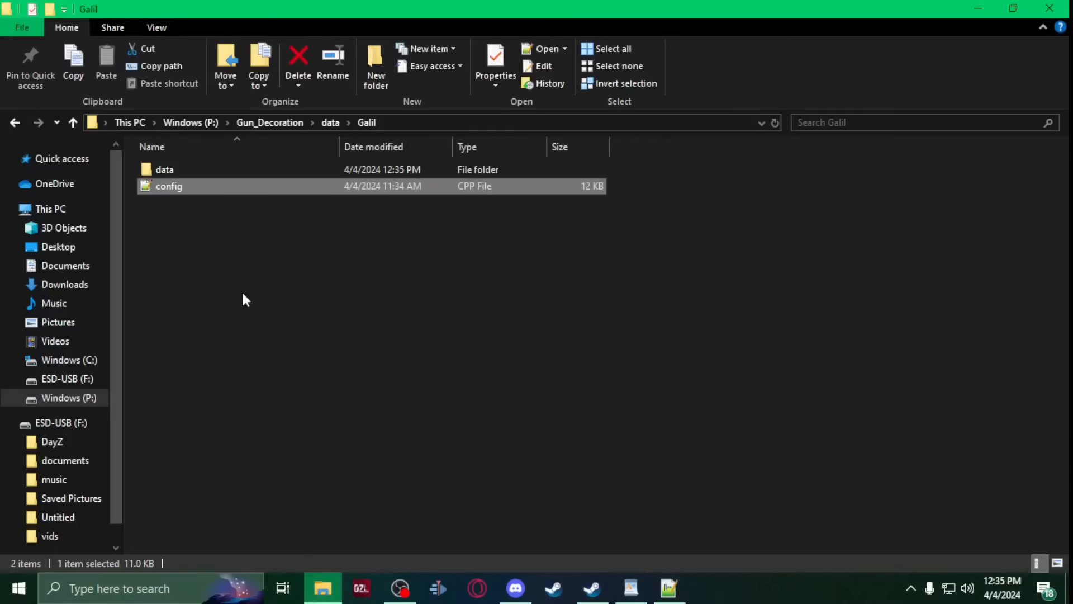
left_click(669, 588)
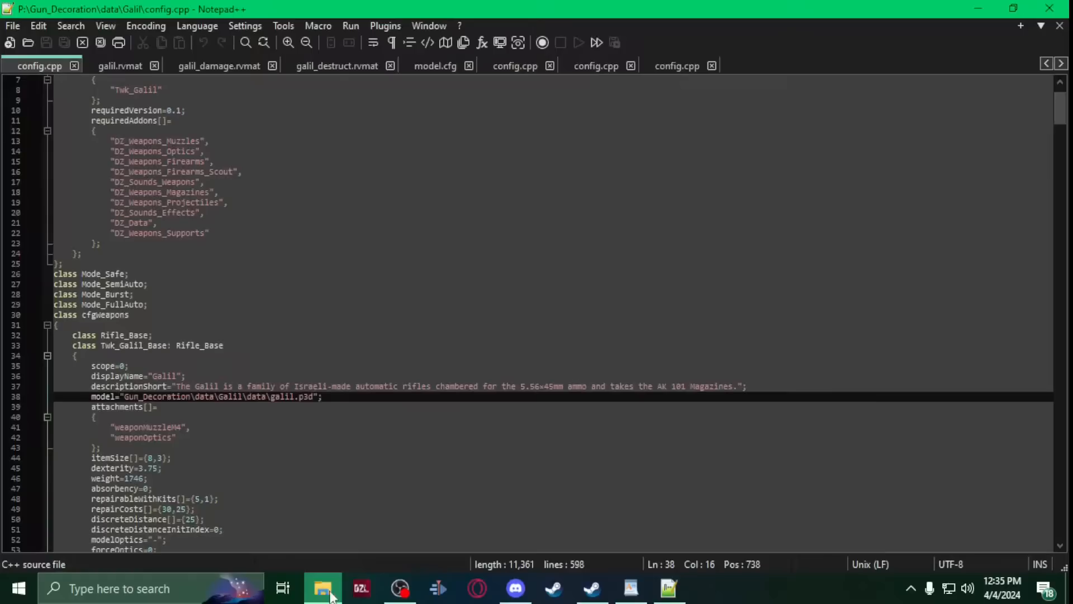
right_click(33, 63)
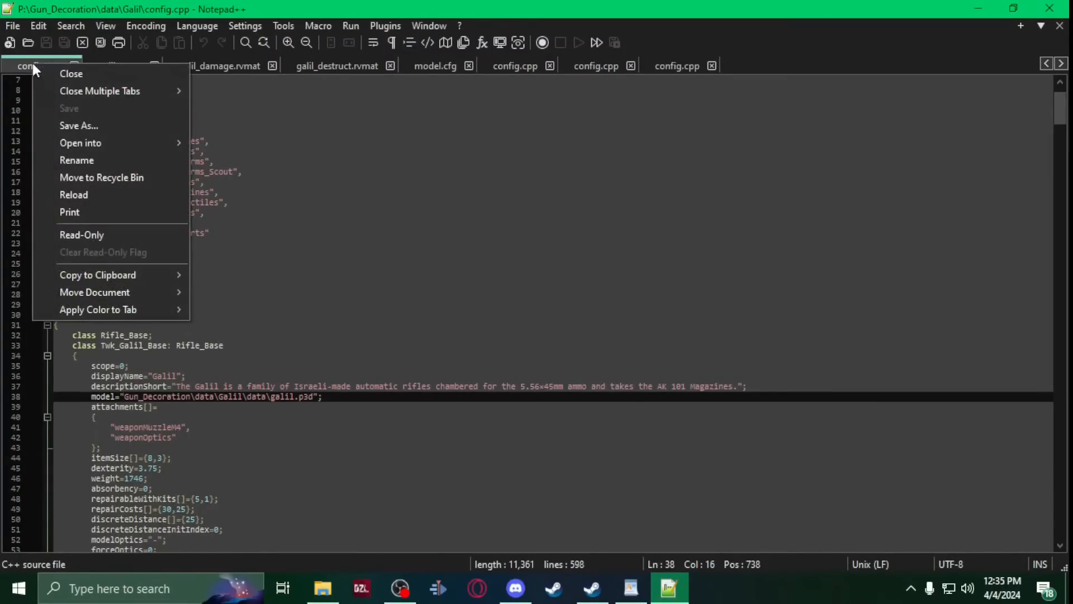
mouse_move(123, 92)
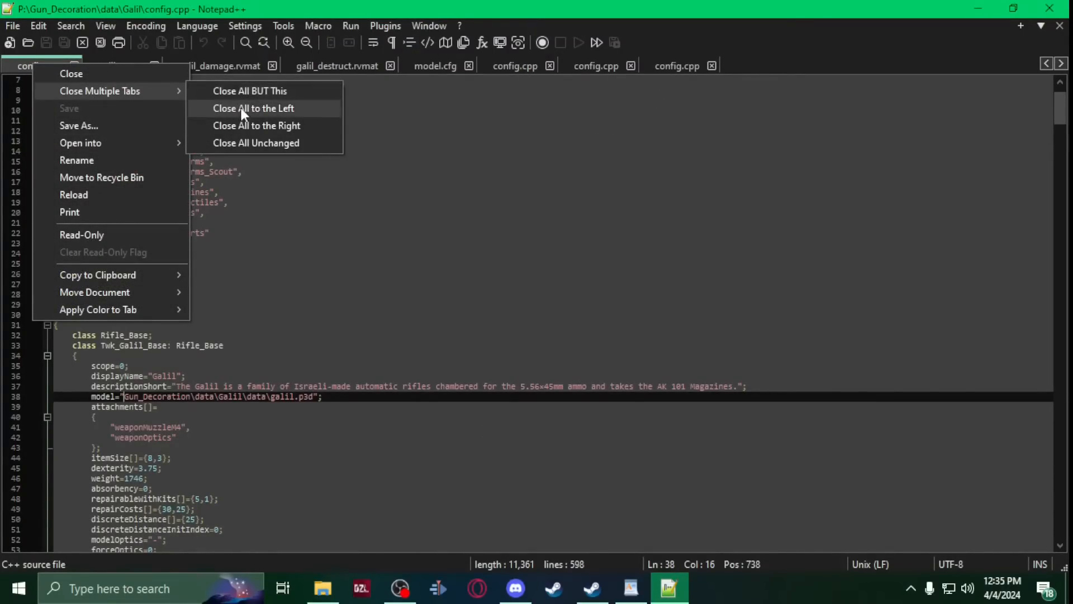
left_click(246, 90)
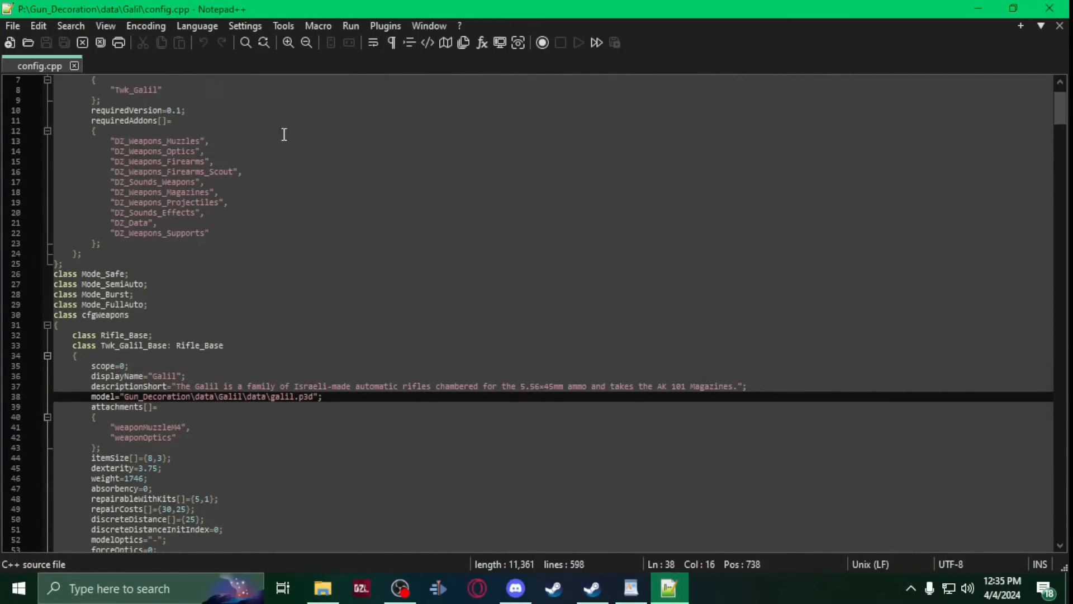
Open config.cpp from the Gun_Decoration data\deco folder in Notepad++
left_click(322, 586)
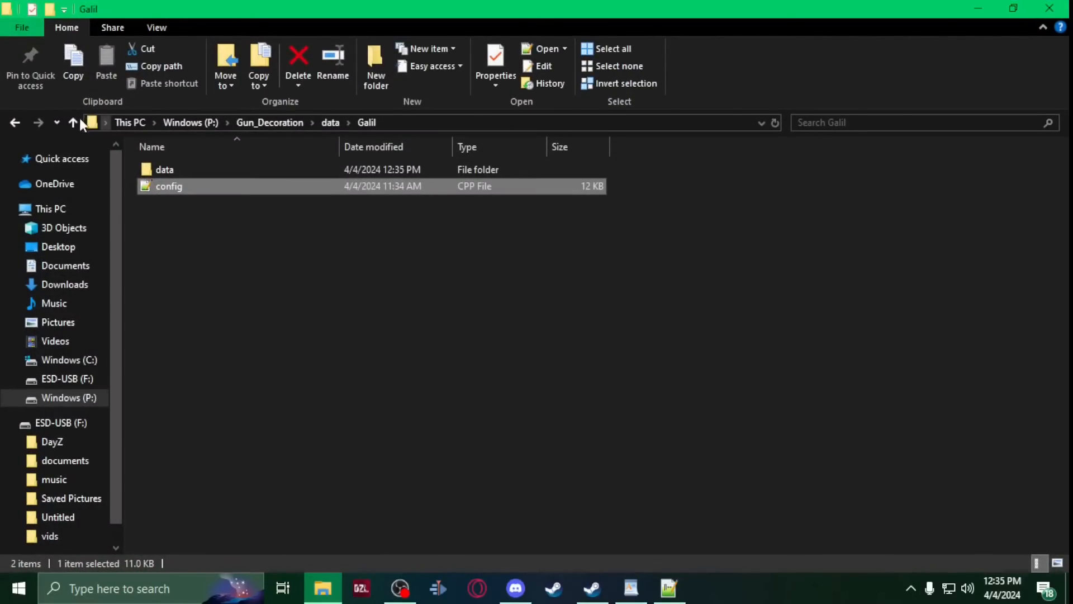
left_click(72, 122)
double_click(163, 170)
double_click(166, 184)
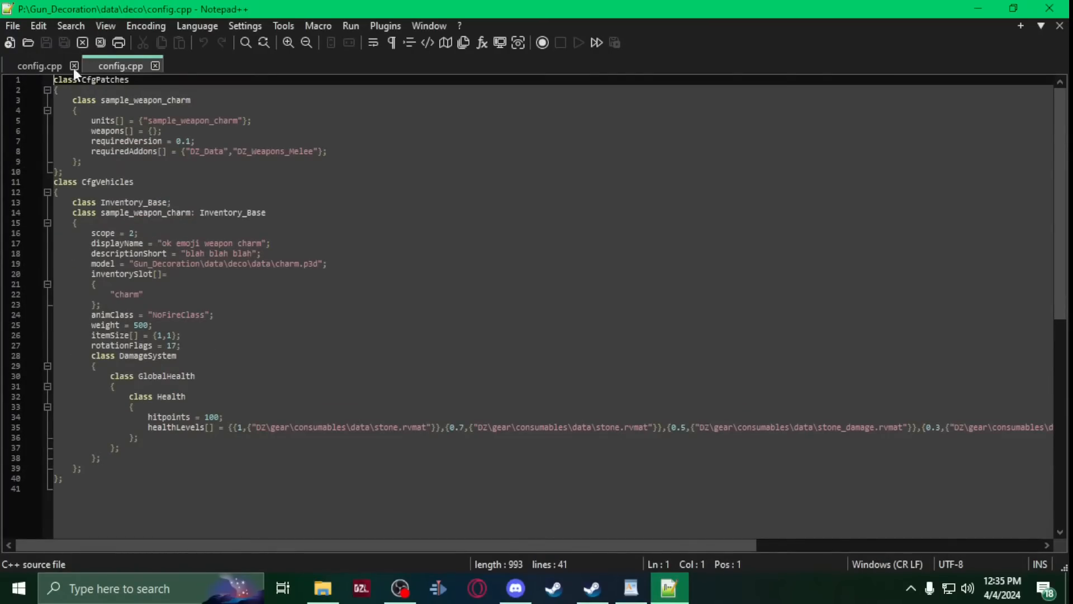
key("alt+Tab")
Open config.cpp from the Gun_Decoration data\slots folder alongside the other configs
left_click(72, 122)
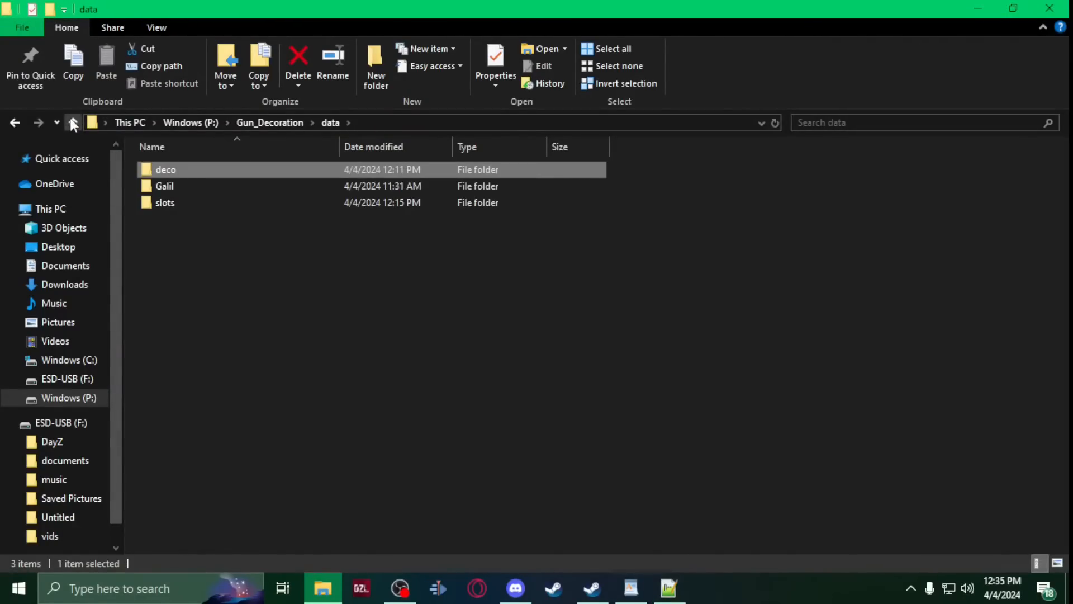
left_click(202, 208)
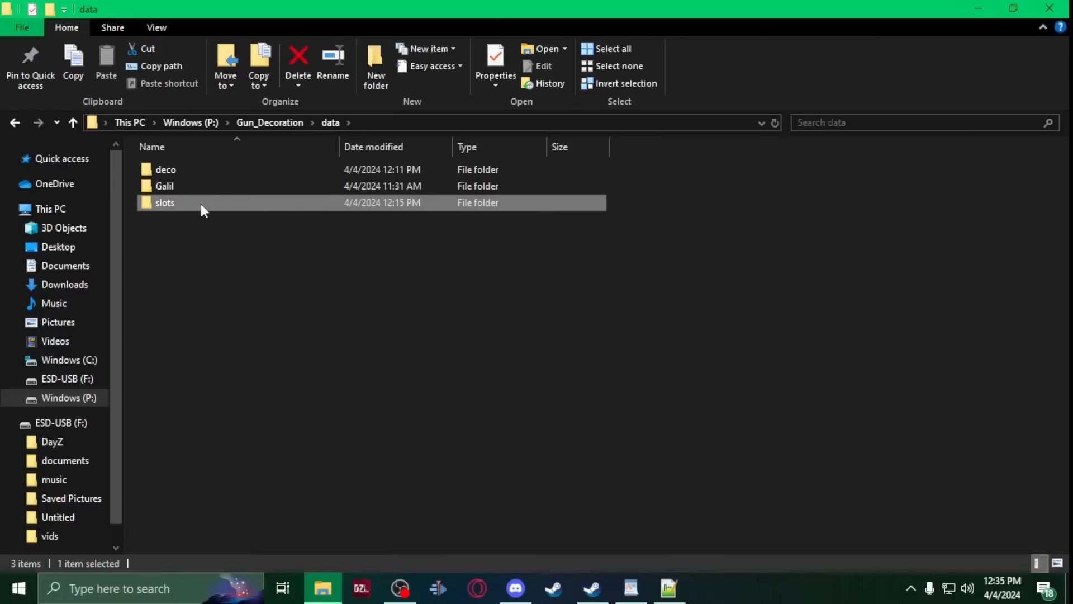
double_click(200, 203)
left_click(216, 172)
double_click(216, 172)
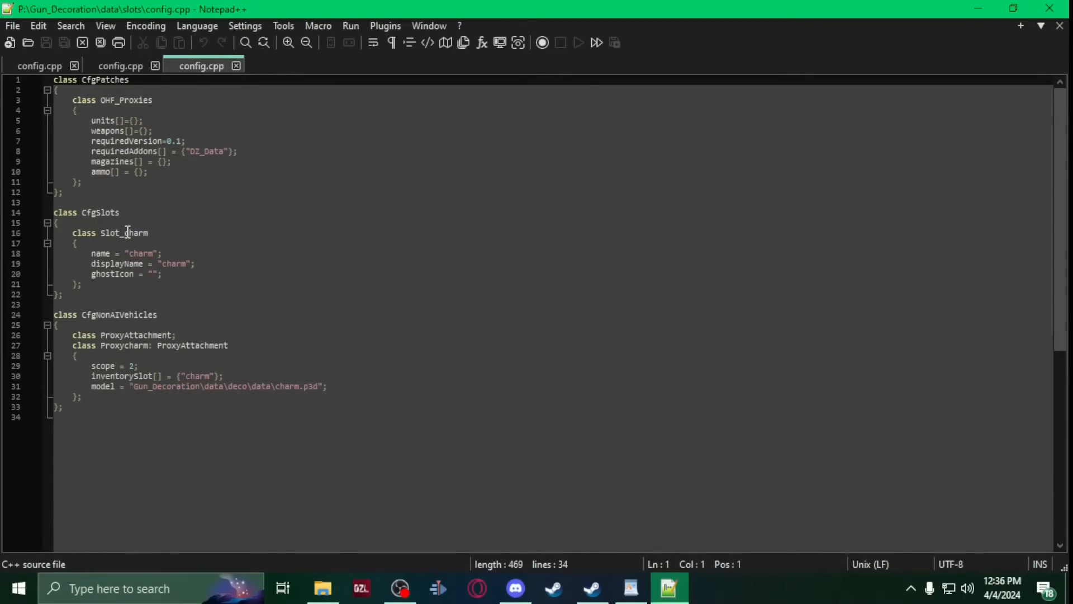
Replace the OHF_Proxies class name under CfgPatches with charm in the slots config
double_click(140, 252)
key("ctrl+c")
double_click(132, 100)
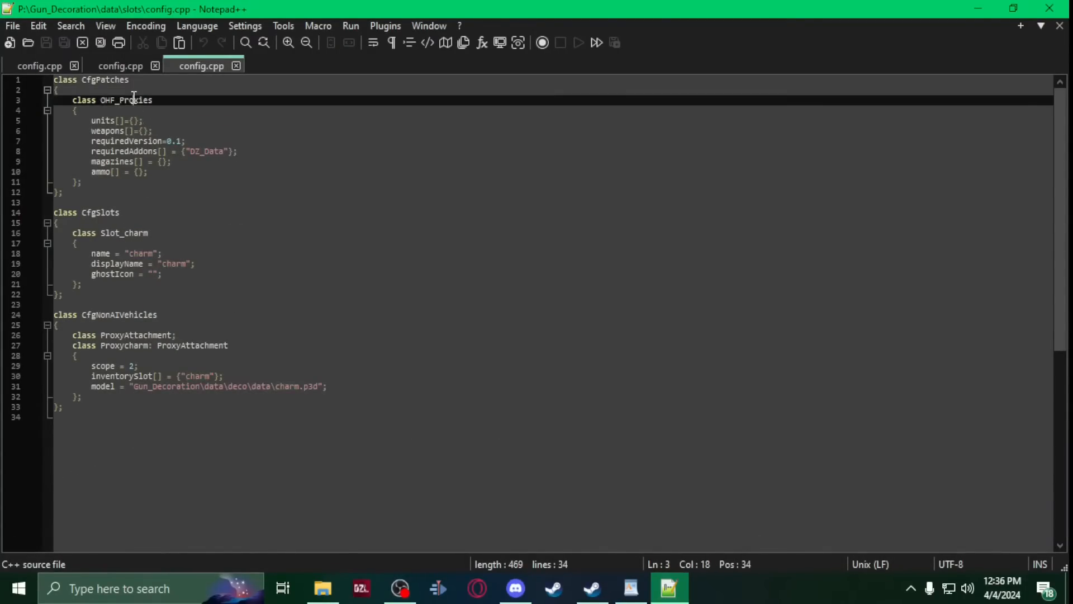
key("ctrl+v")
scroll(165, 175, "down", 1)
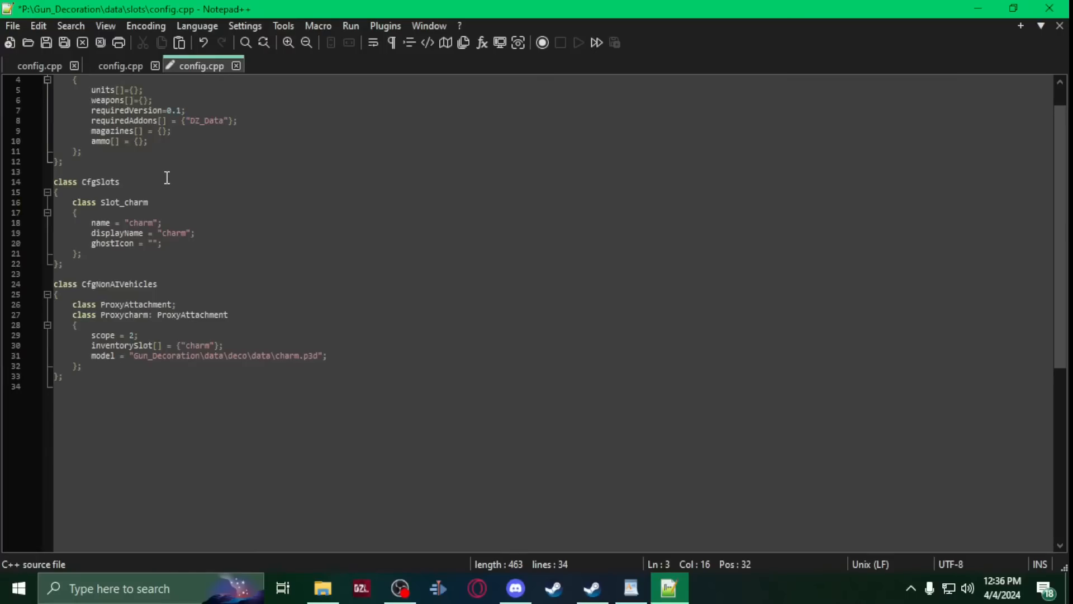
scroll(167, 178, "up", 1)
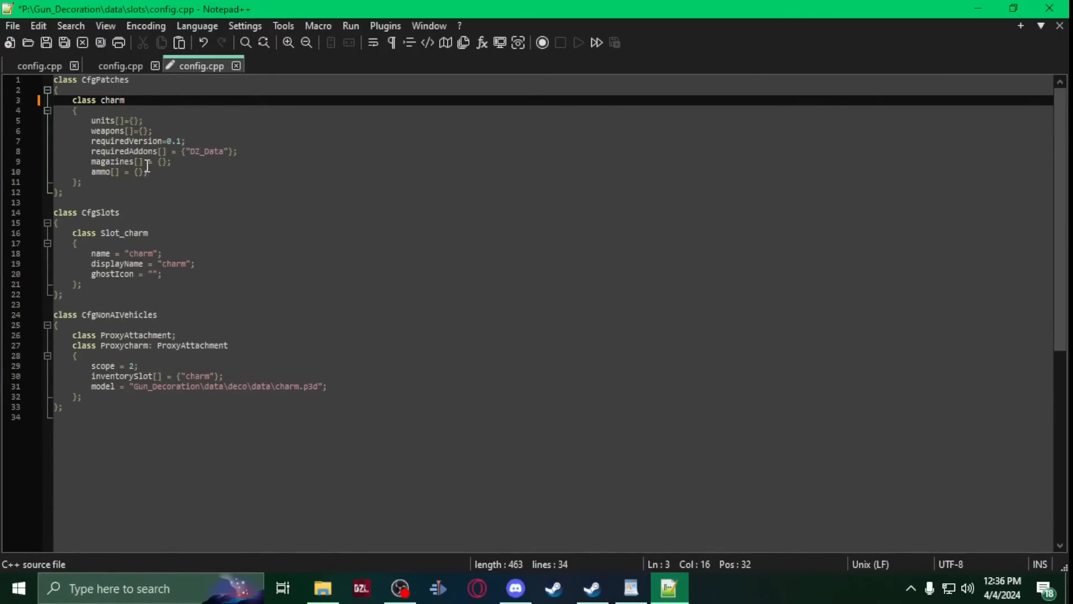
Check that the slot's class suffix, name, displayName and the proxy's inventorySlot match in the slots config, and review the ghostIcon entry
scroll(143, 185, "down", 1)
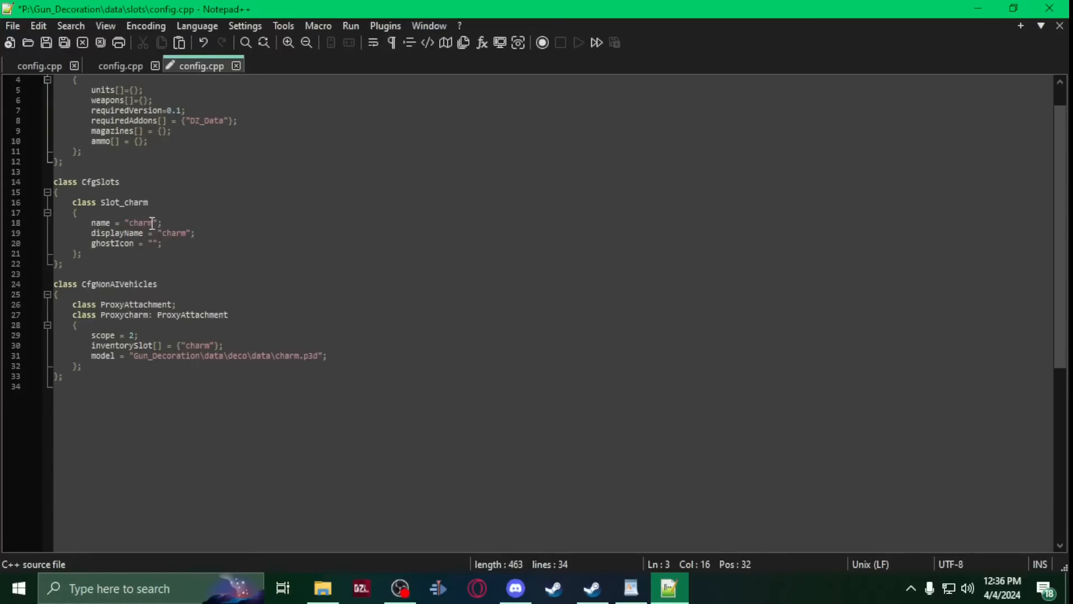
double_click(143, 203)
left_click(153, 202)
double_click(141, 222)
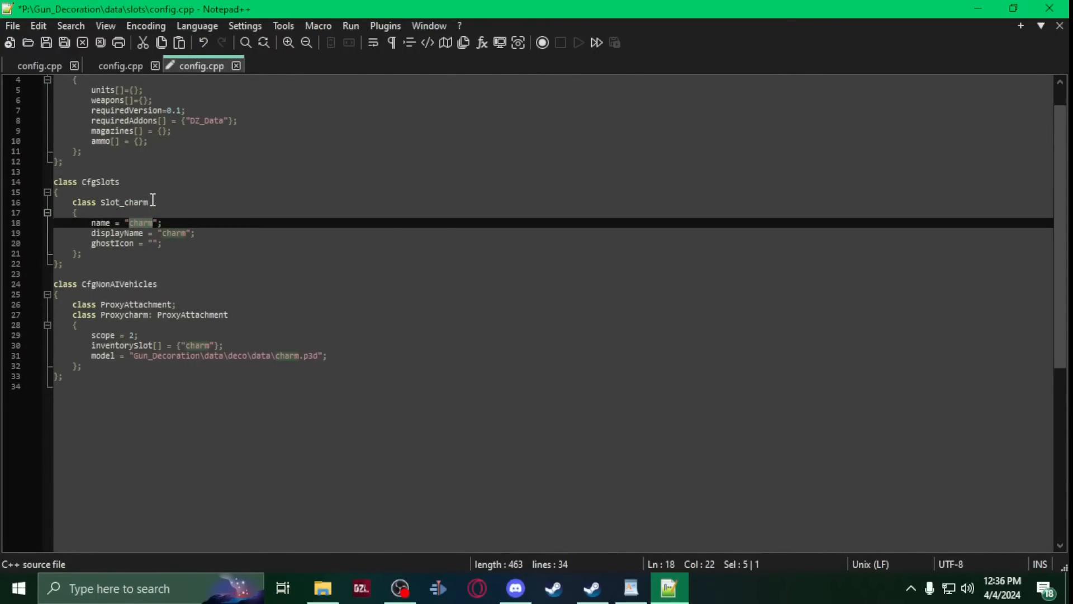
left_click_drag(149, 202, 125, 202)
double_click(140, 223)
double_click(199, 347)
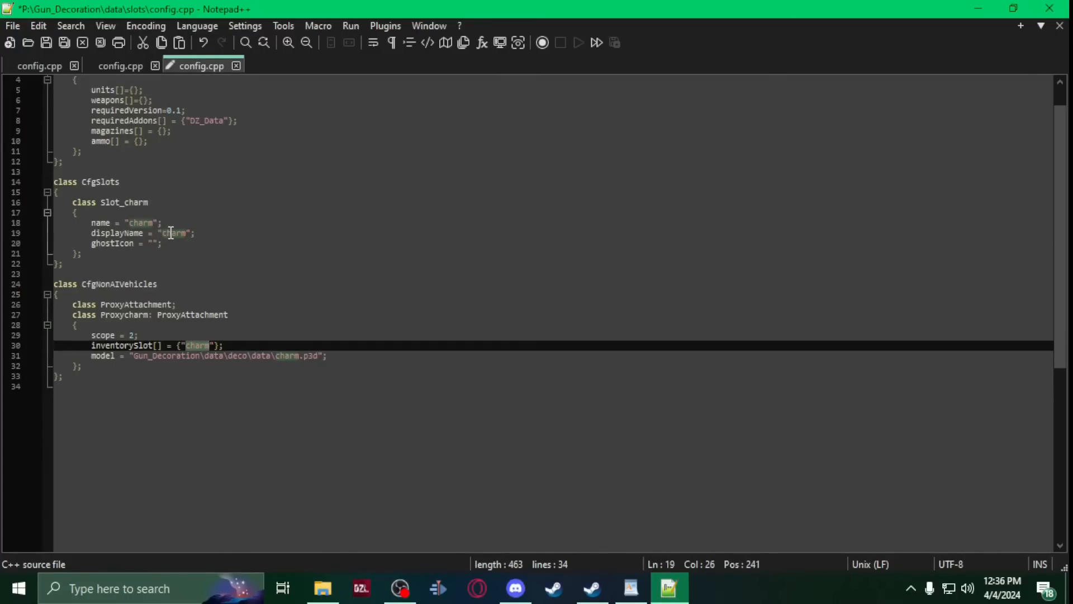
double_click(171, 233)
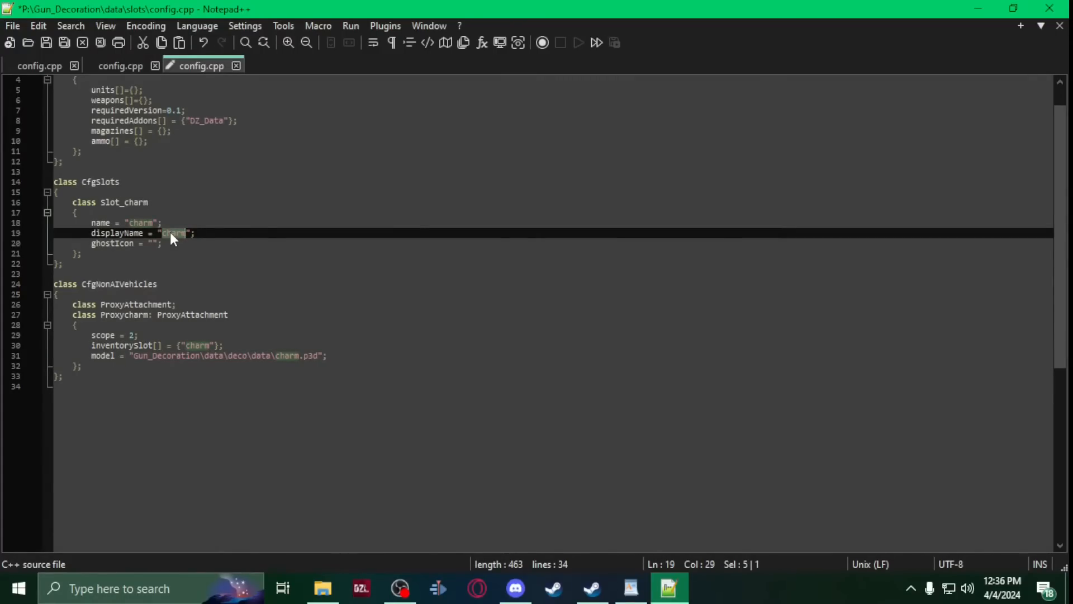
left_click(151, 243)
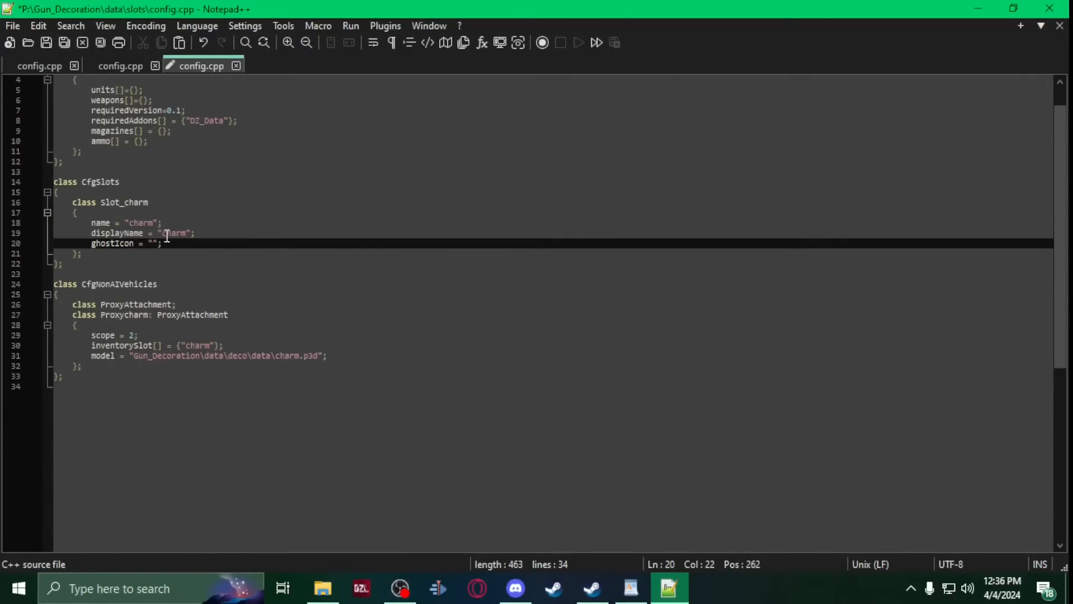
Compare the Proxycharm class suffix with the charm.p3d file name in its model path under CfgNonAIVehicles
scroll(166, 235, "up", 1)
scroll(166, 235, "down", 2)
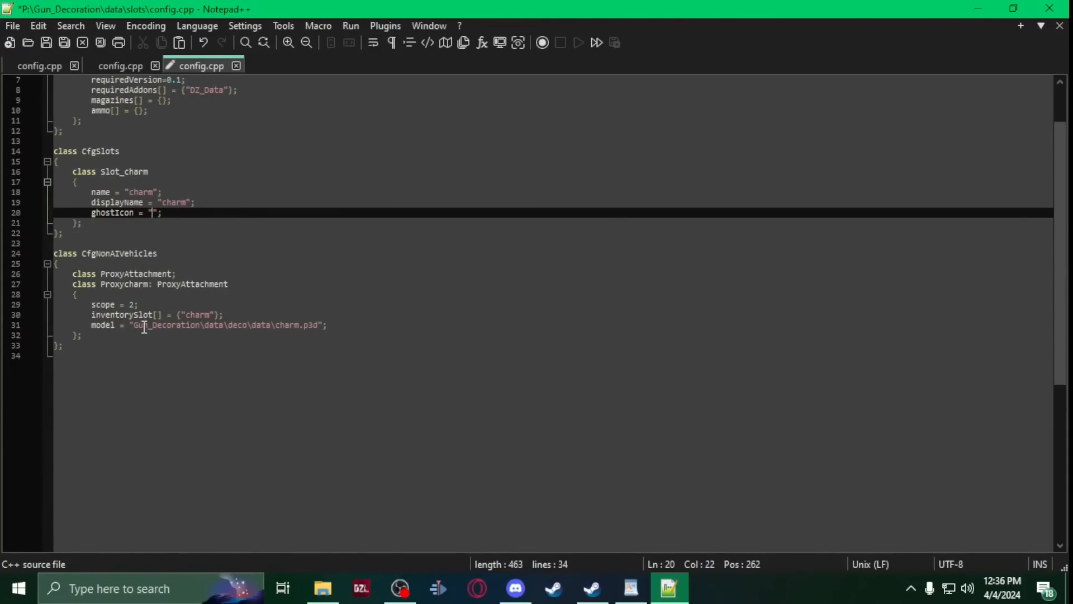
double_click(291, 325)
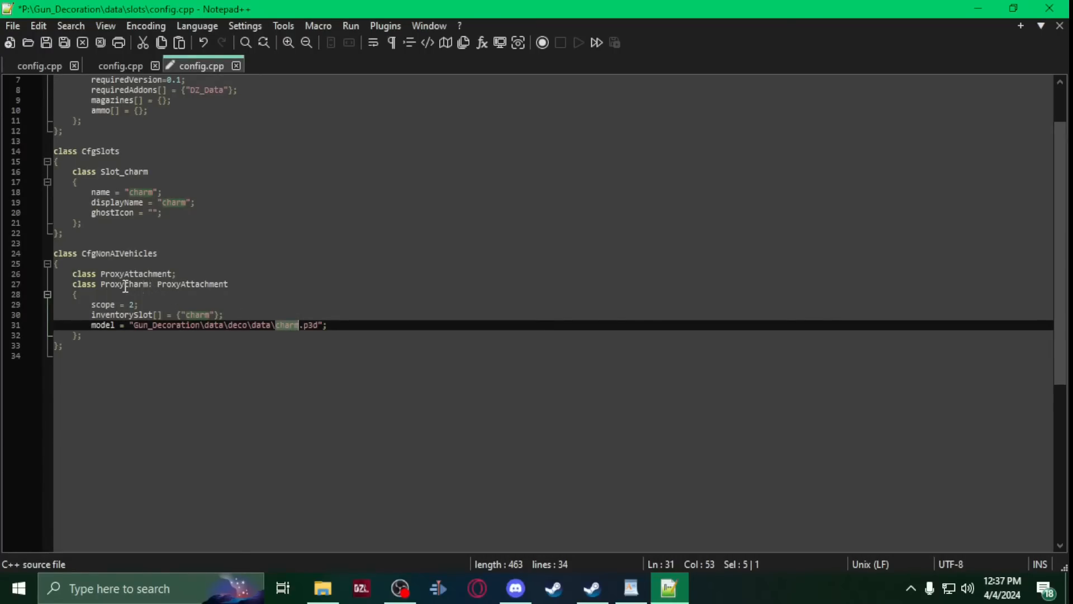
left_click_drag(149, 285, 124, 285)
left_click_drag(300, 324, 279, 324)
scroll(143, 291, "up", 2)
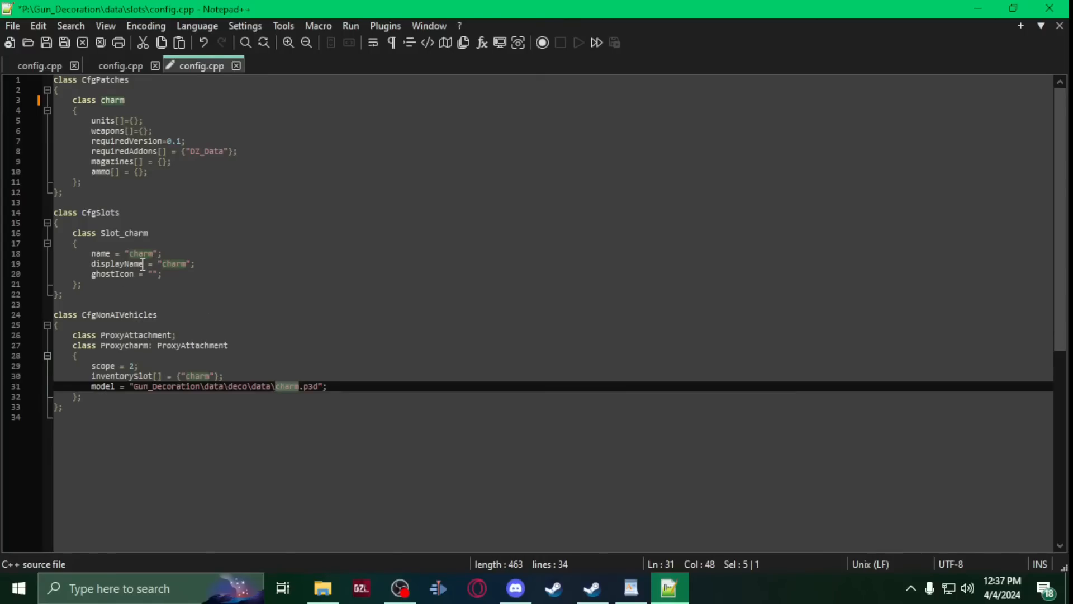
Check the deco config's inventorySlot entry against the slot name in the slots config, and save the slots config
left_click(137, 66)
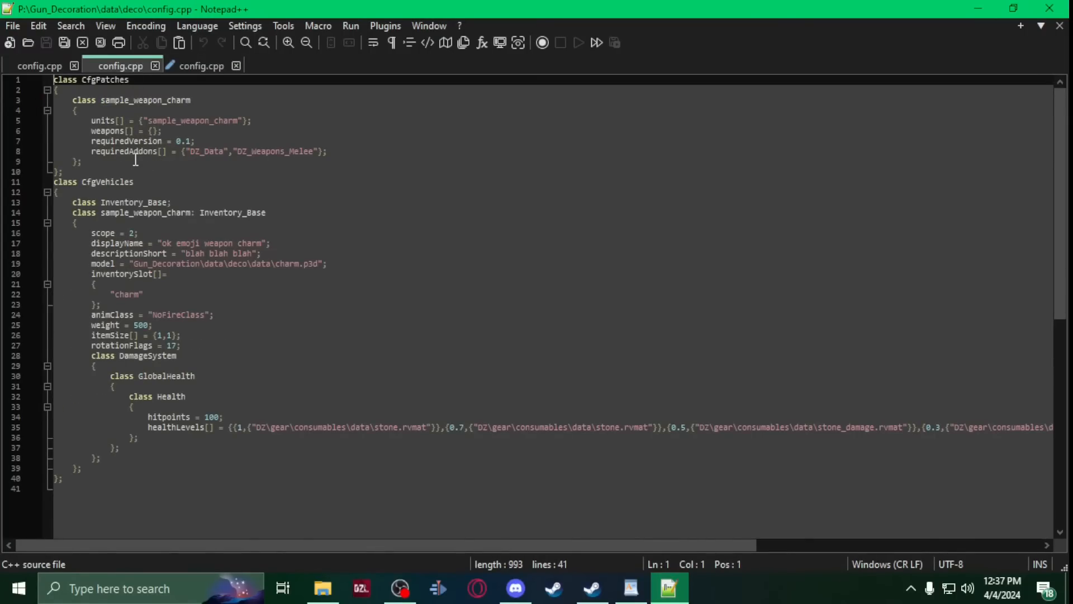
left_click_drag(118, 302, 50, 275)
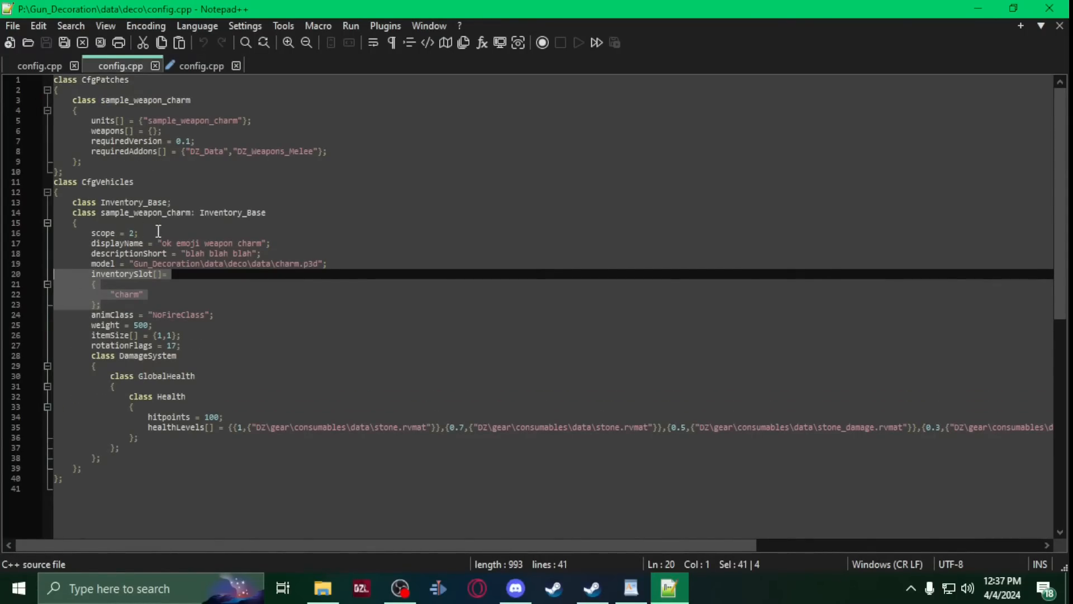
double_click(128, 294)
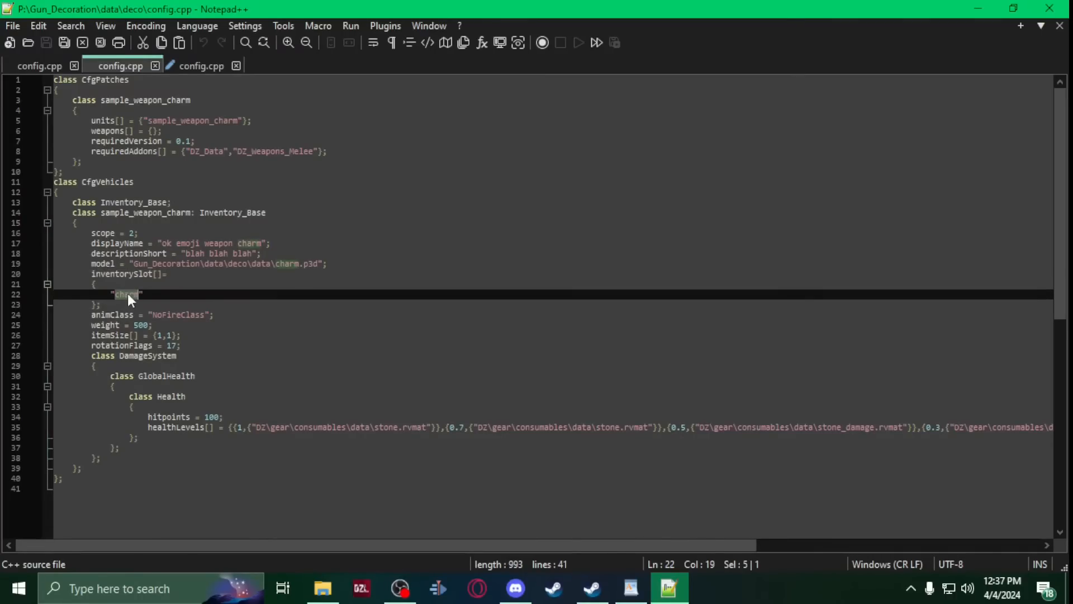
left_click(202, 66)
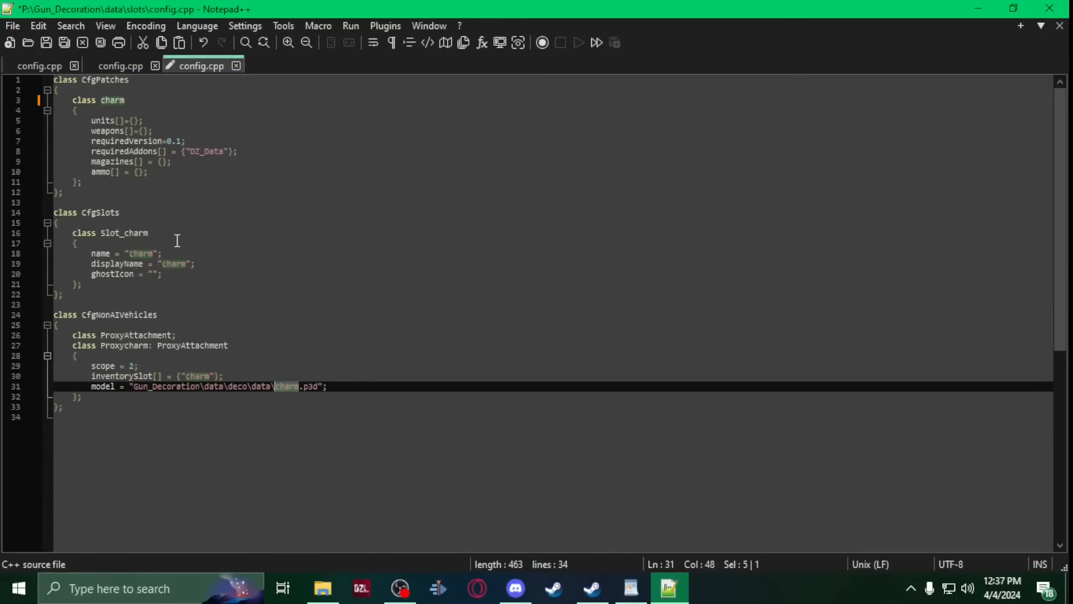
left_click(127, 68)
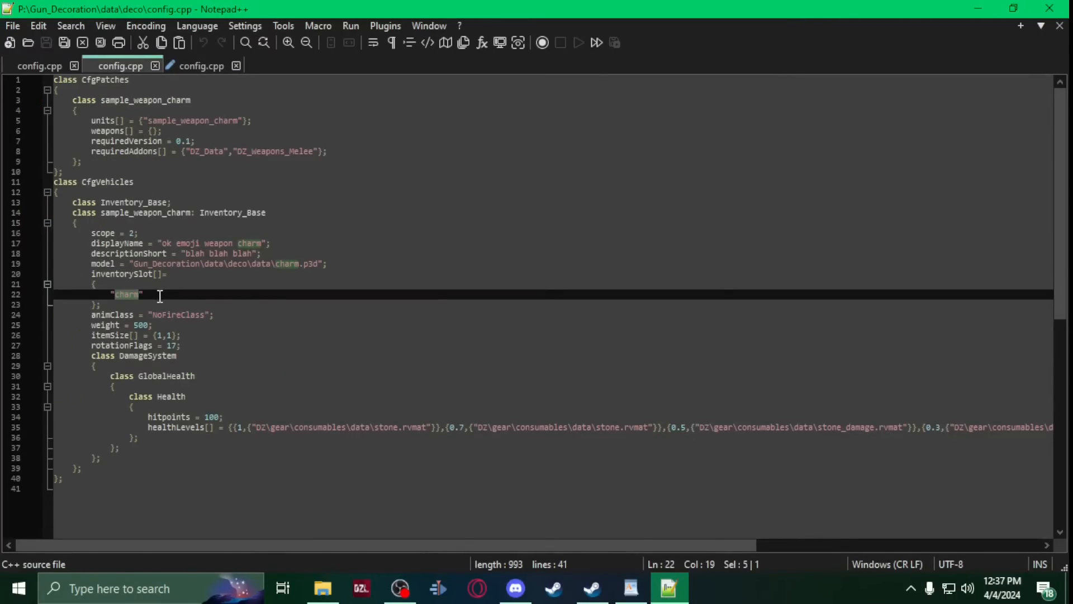
left_click(188, 65)
left_click(45, 40)
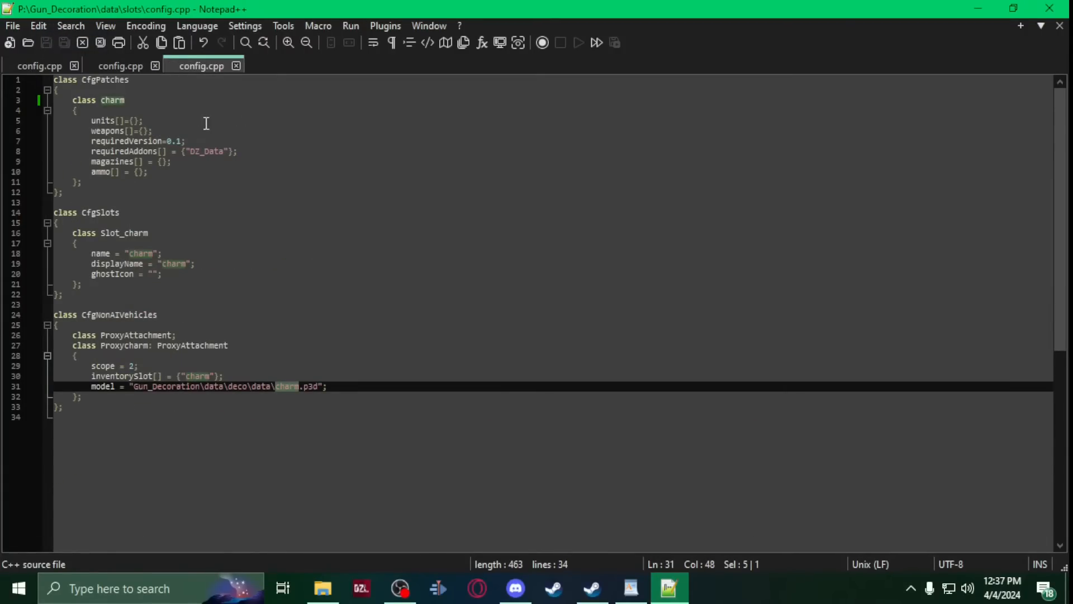
Add "charm" after "weaponOptics" in the attachments list of Twk_Galil_Base in the Galil config, and save the file
left_click(46, 64)
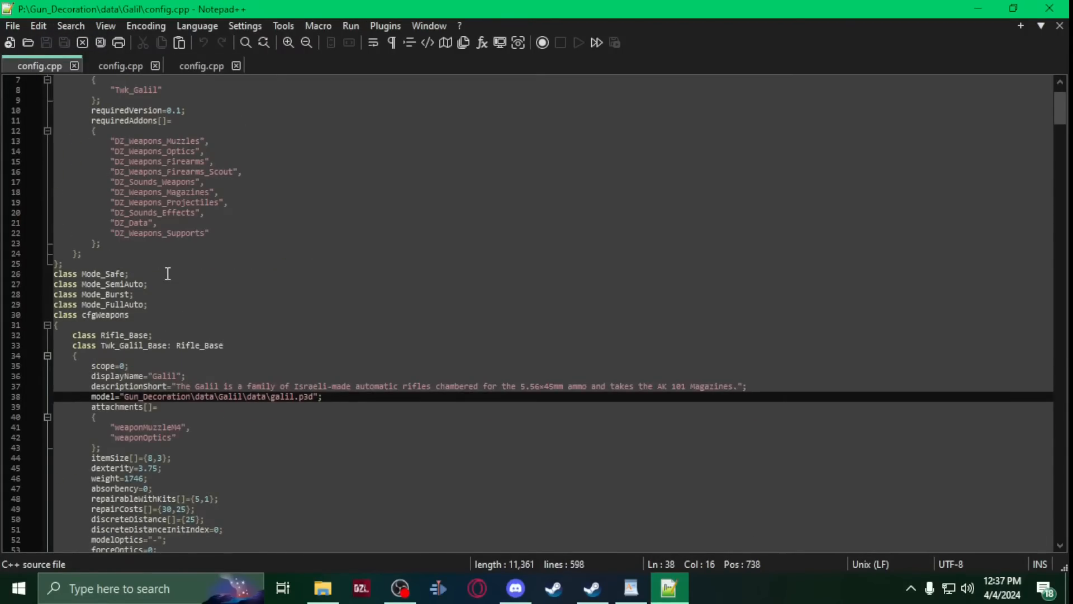
scroll(166, 274, "down", 3)
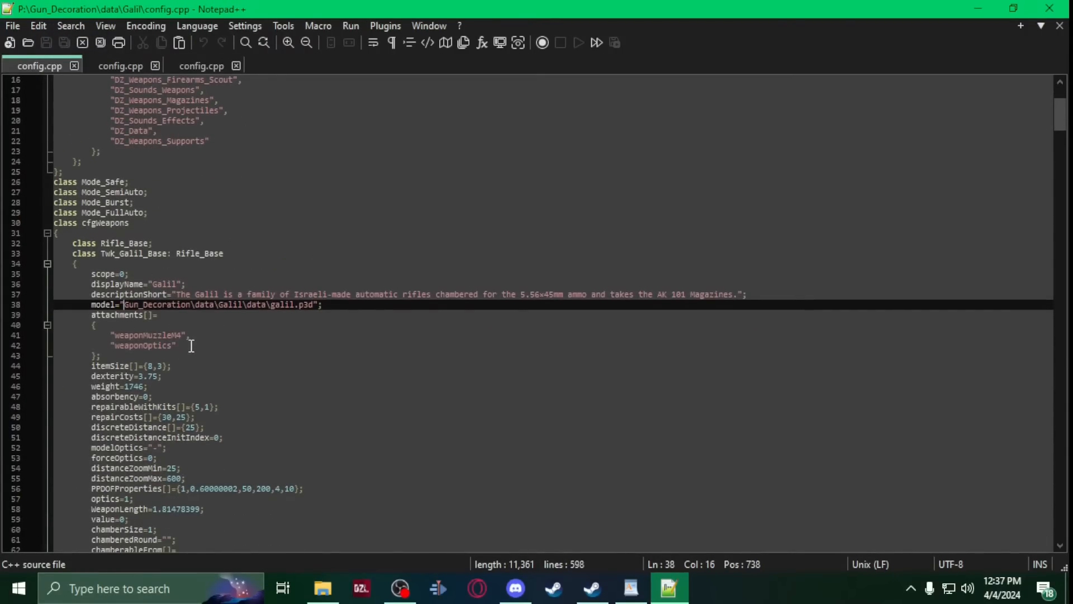
left_click(192, 347)
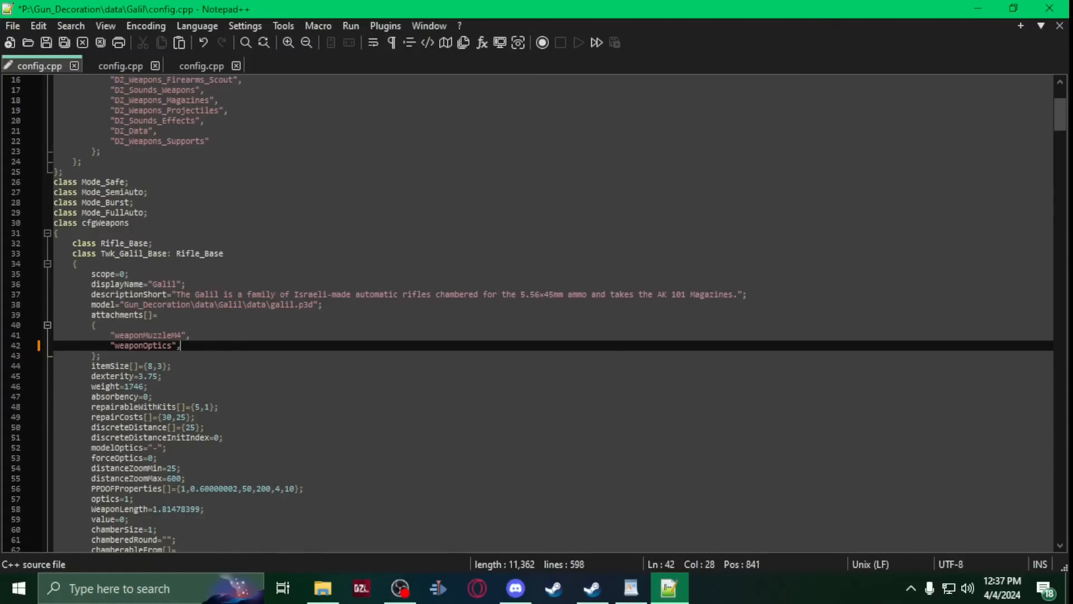
key("Return")
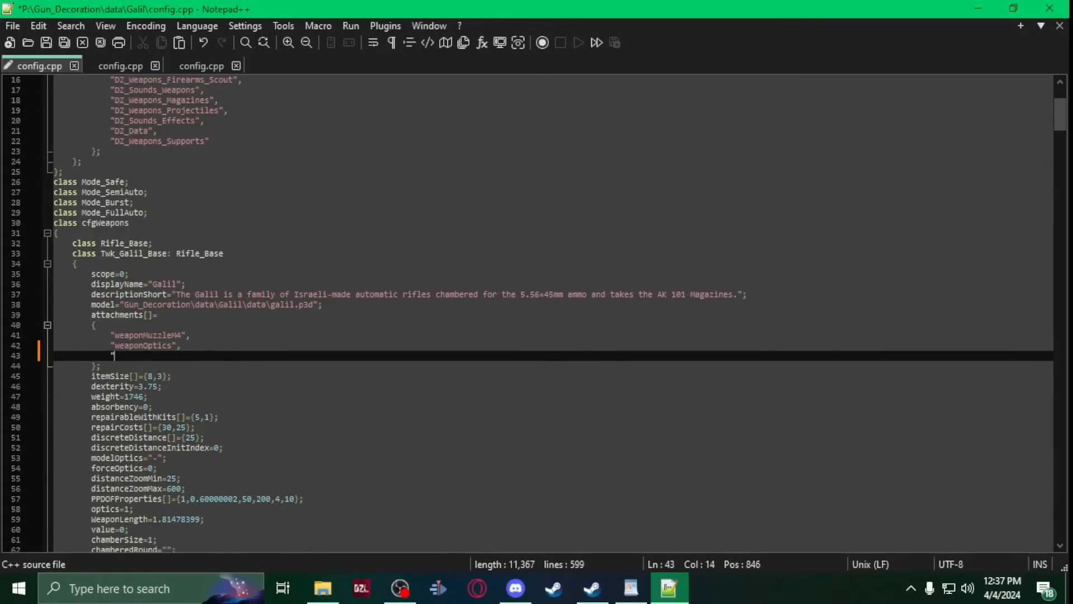
left_click(120, 64)
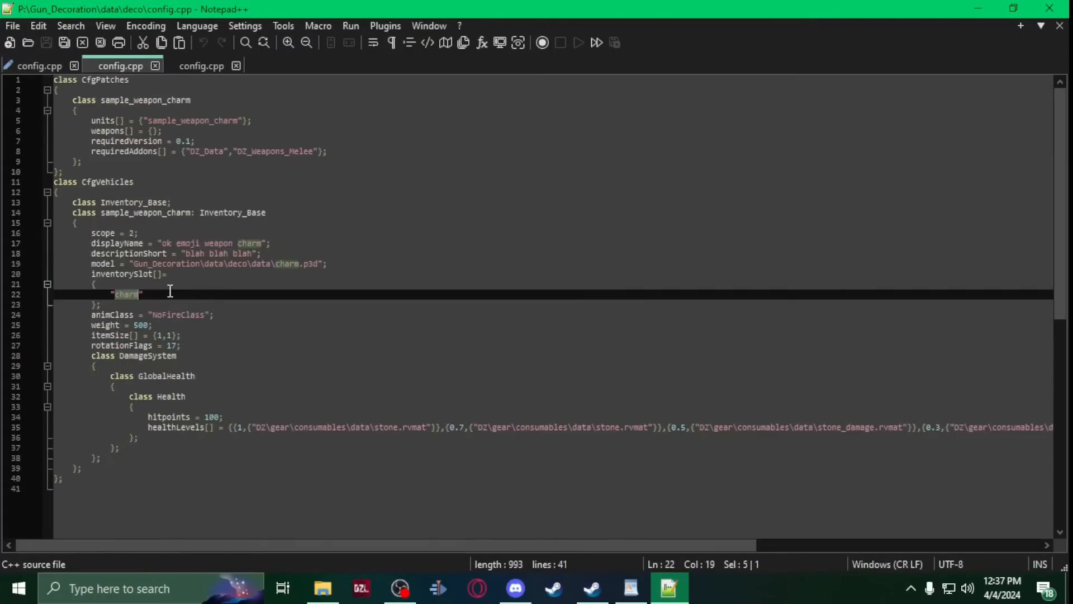
left_click(44, 66)
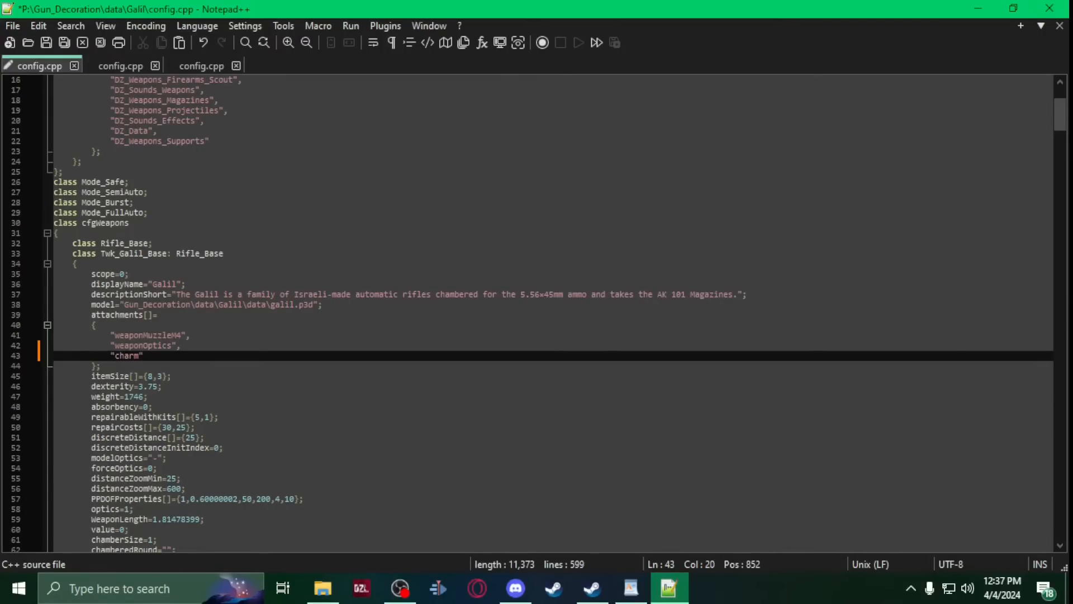
left_click(47, 43)
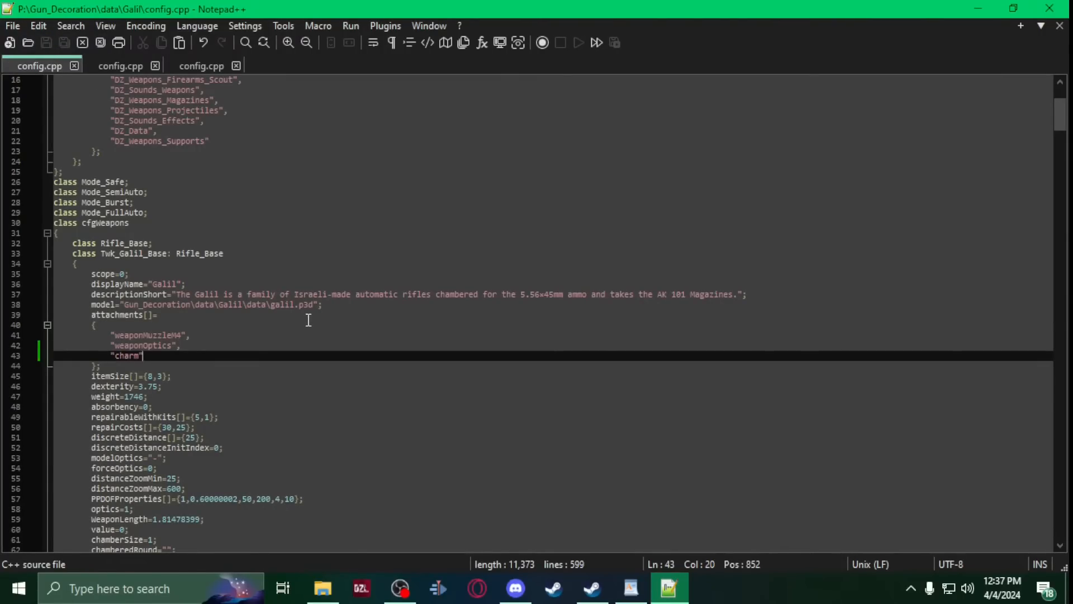
scroll(307, 276, "down", 17)
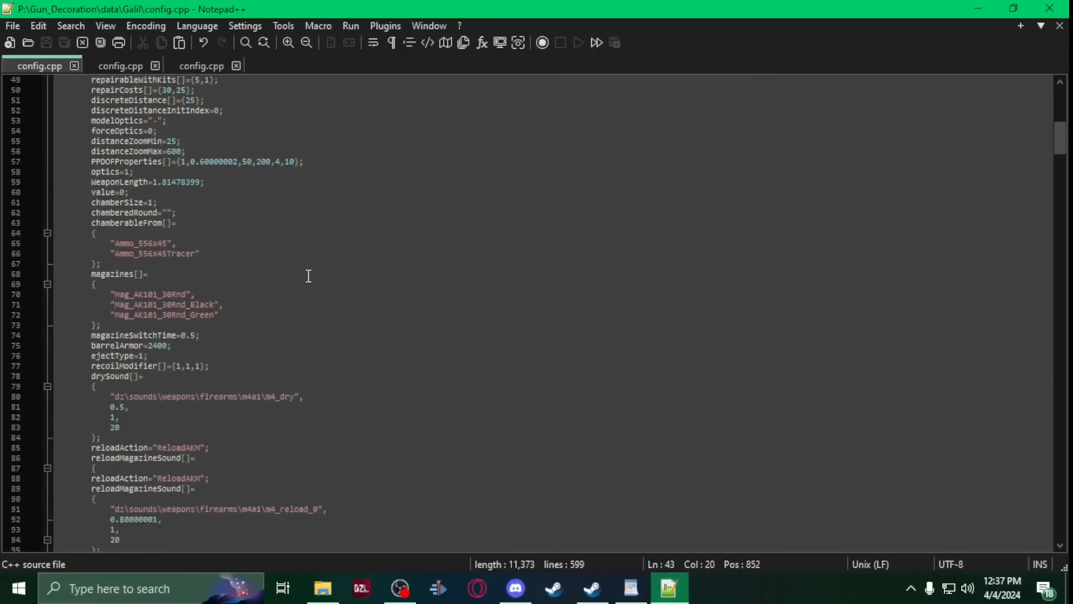
Review the attachments list and model path of Twk_Galil_Base in the Galil config, and leave the editor for the file browser
scroll(308, 276, "up", 8)
scroll(308, 275, "up", 14)
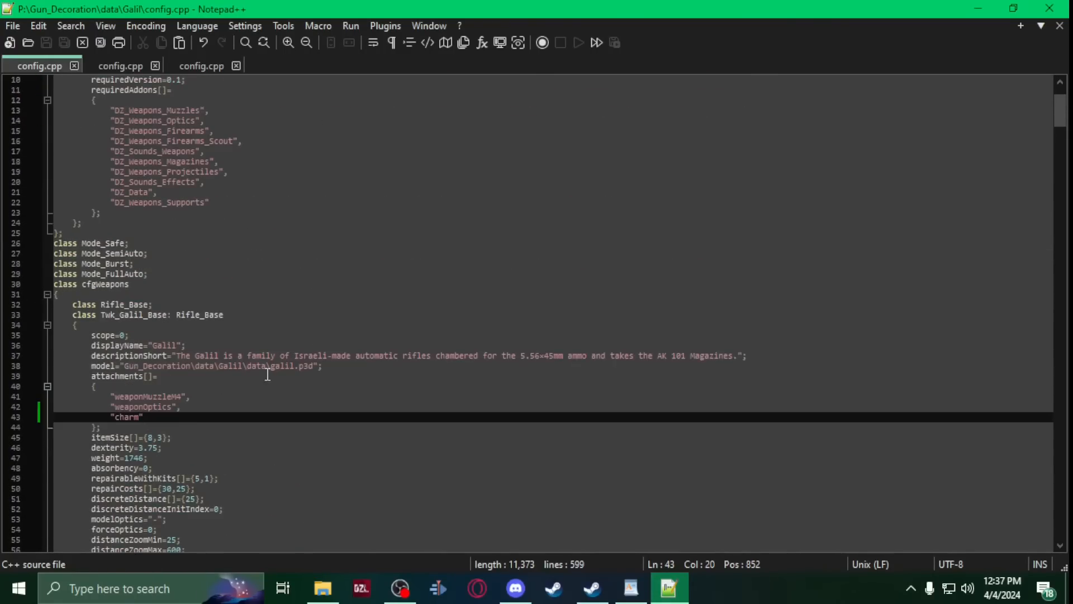
left_click(1069, 6)
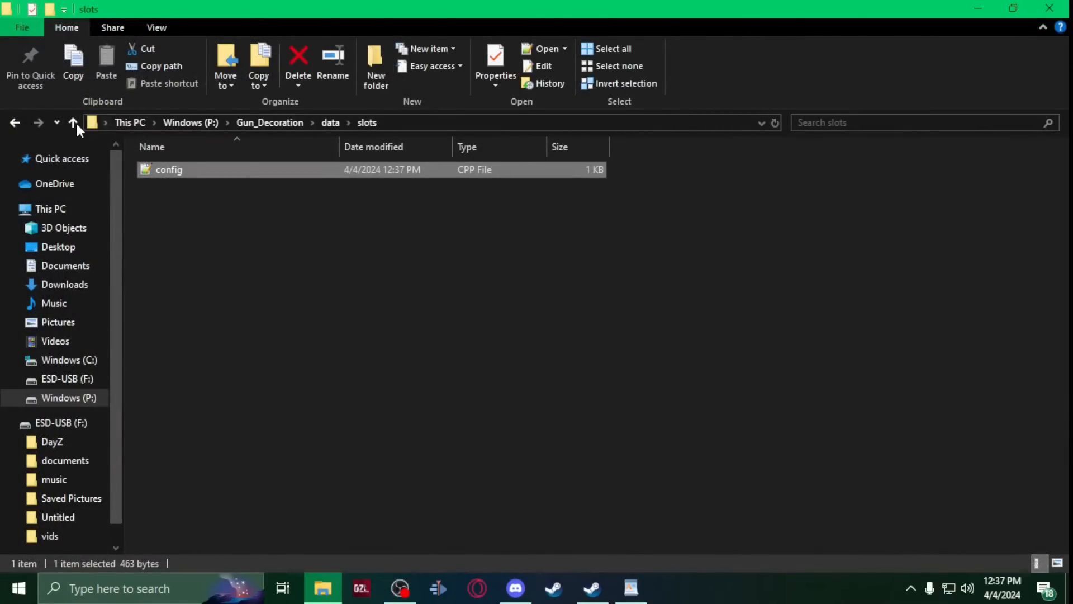
Open Animations.c in Gun_Decoration's scripts\4_World folder and review the Twk_Galil_Base animation registration
left_click(75, 124)
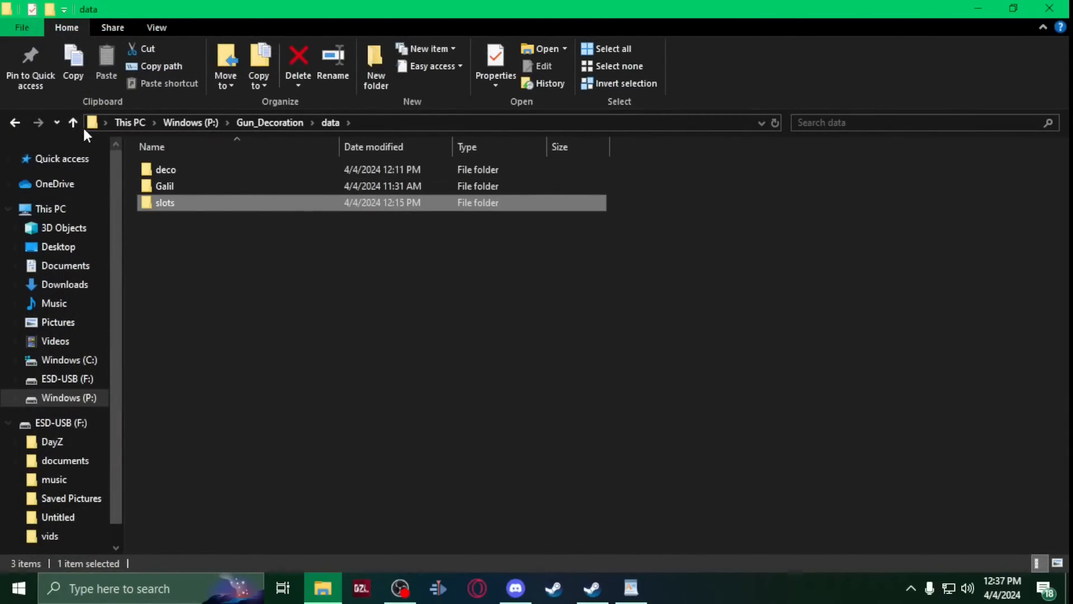
left_click(73, 121)
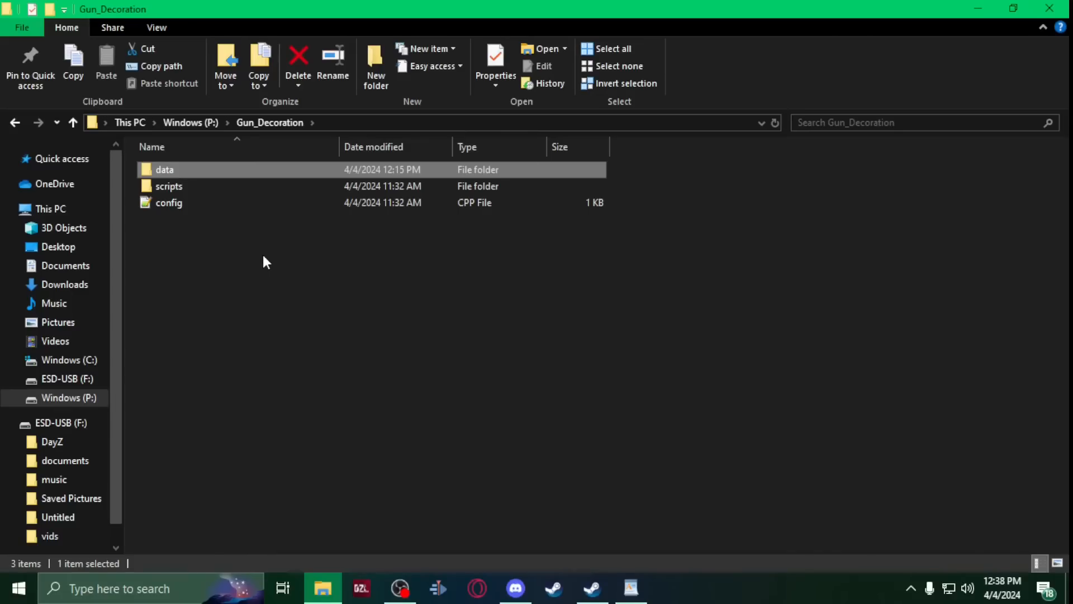
double_click(216, 186)
double_click(192, 173)
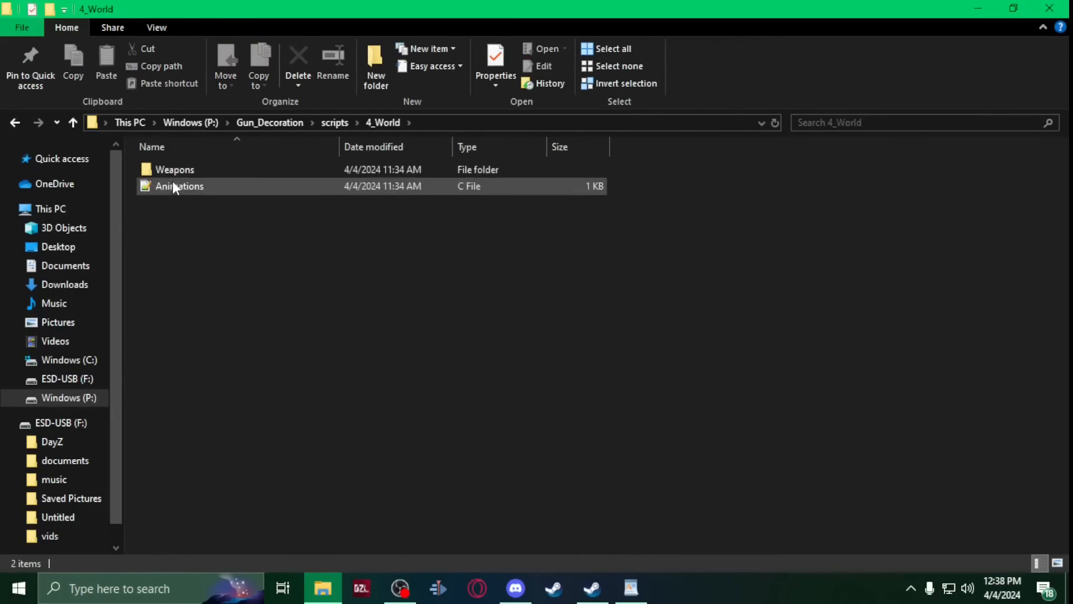
double_click(173, 189)
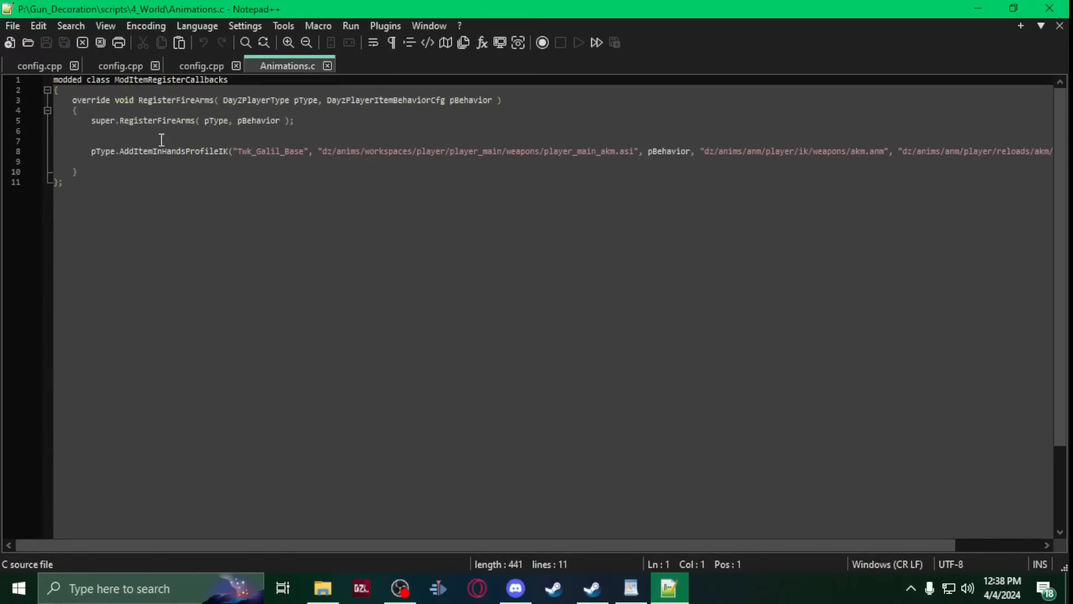
left_click(1066, 8)
Open Twk_Galil.c in the Weapons script folder and review its rifle base and recoil classes
double_click(214, 170)
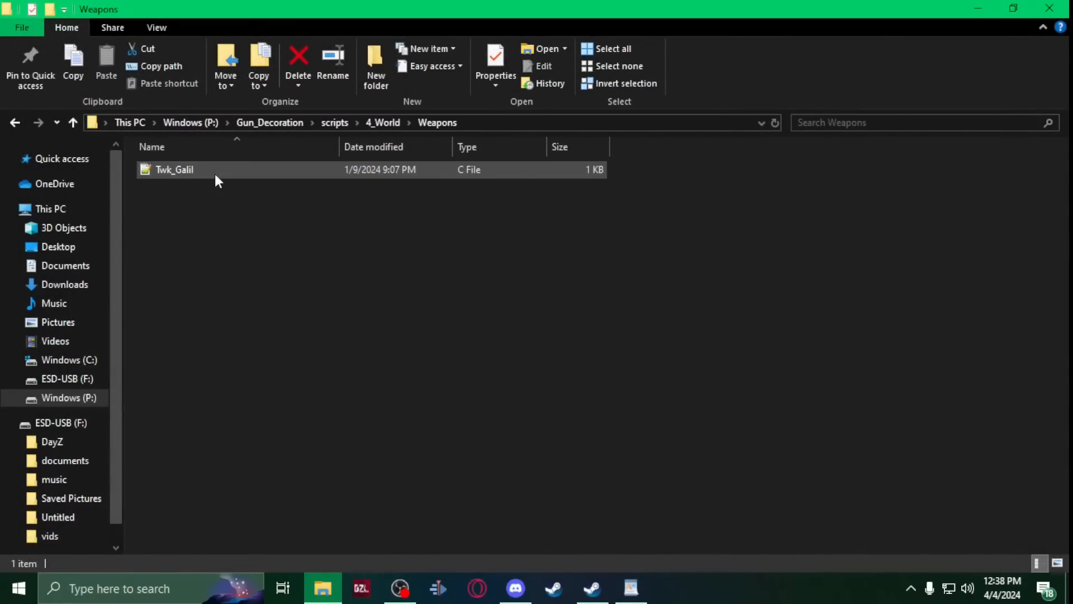
double_click(216, 170)
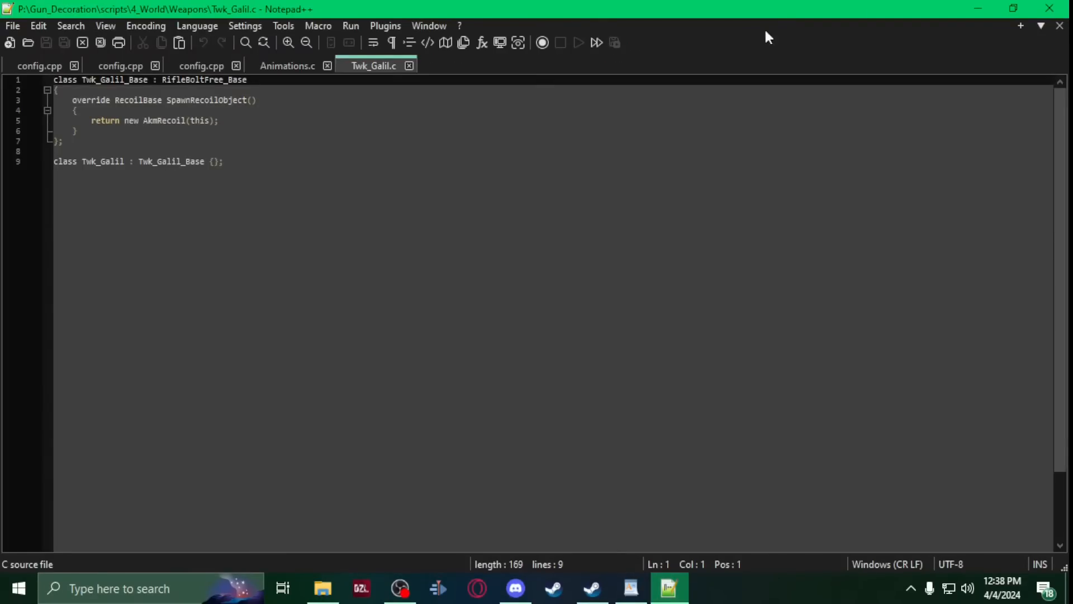
left_click(1068, 7)
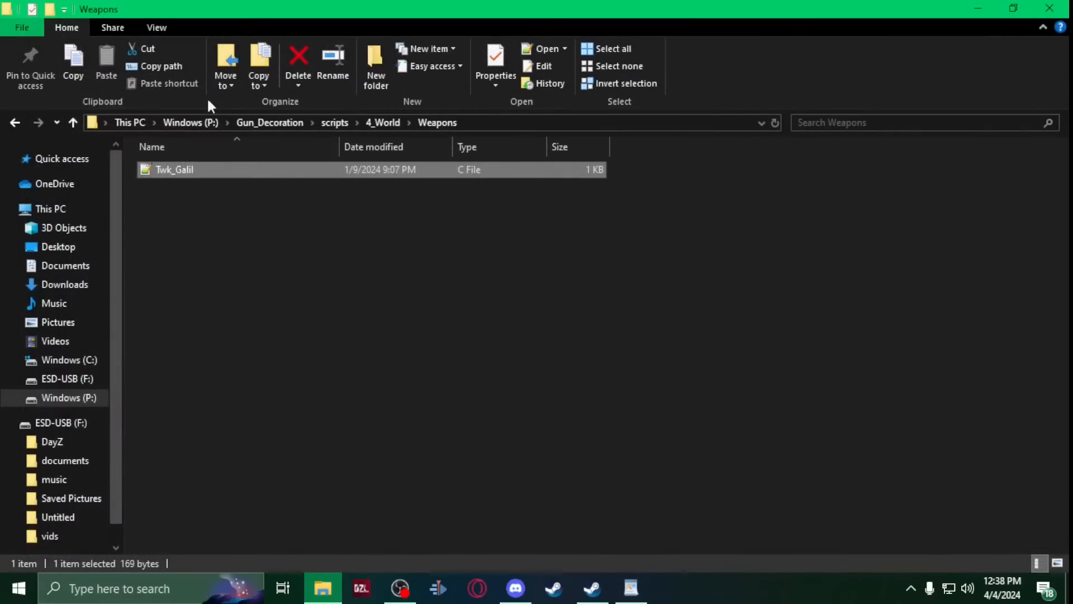
Open the root config.cpp of Gun_Decoration and review its CfgPatches and CfgMods entries
left_click(73, 123)
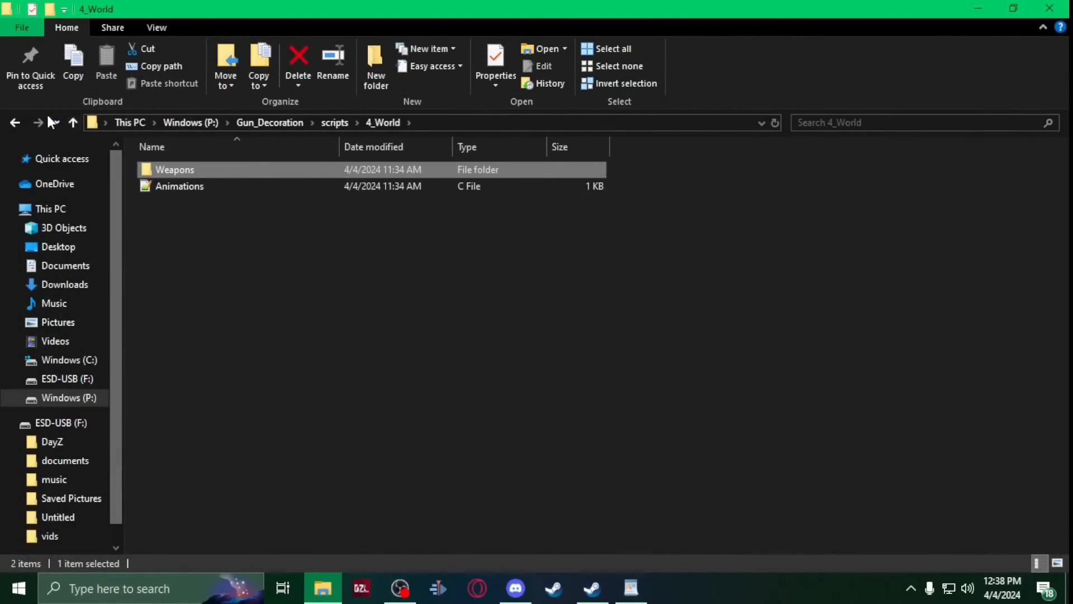
left_click(72, 122)
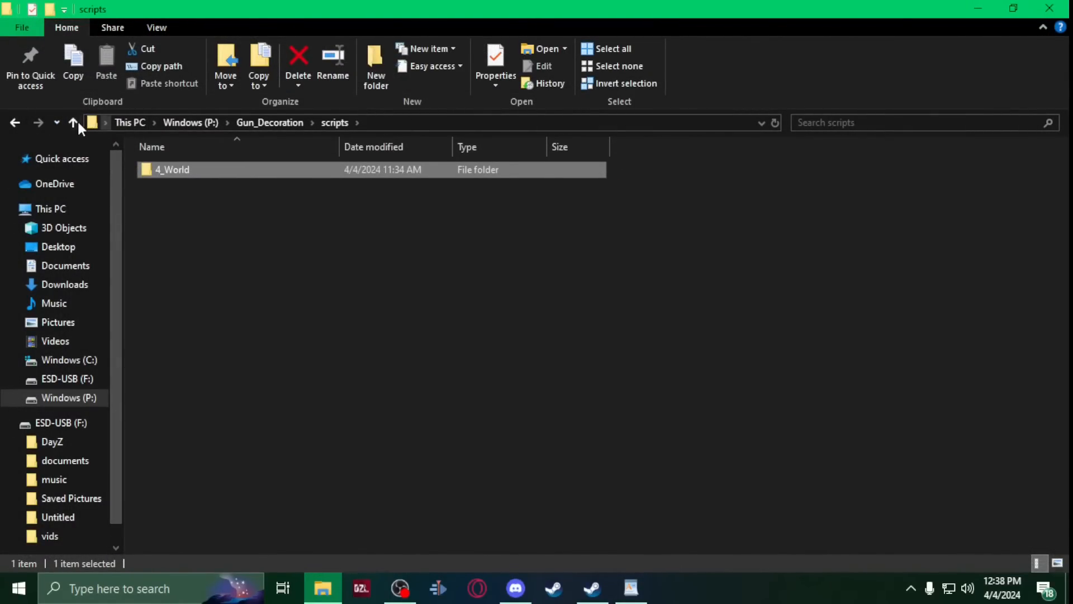
left_click(73, 122)
left_click(173, 201)
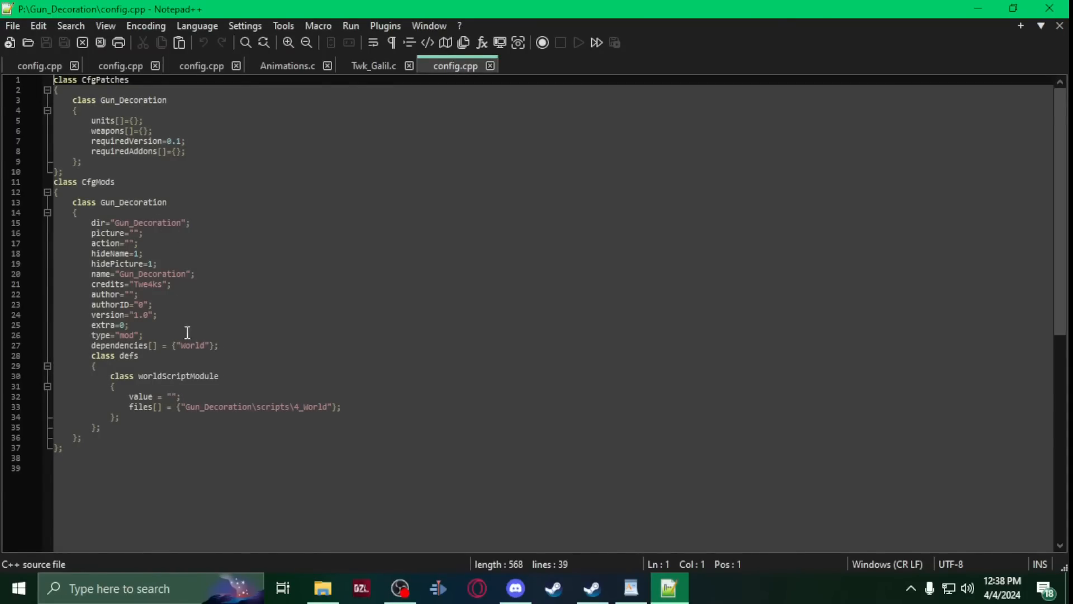
left_click(1068, 5)
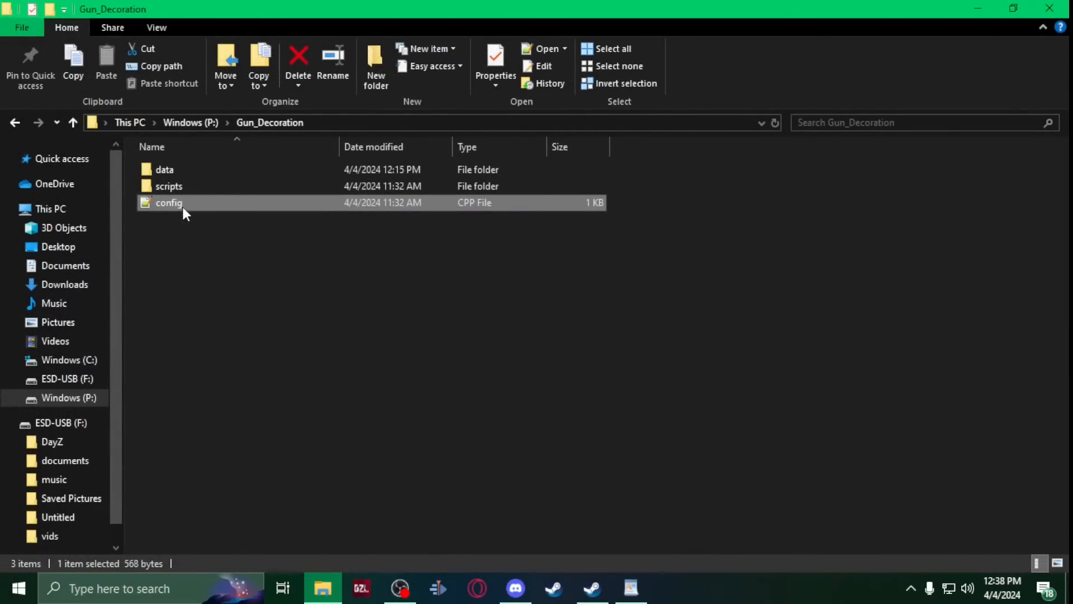
Look over the Gun_Decoration mod's folder structure on the P: drive, including the deco, Galil and slots folders in data
double_click(183, 172)
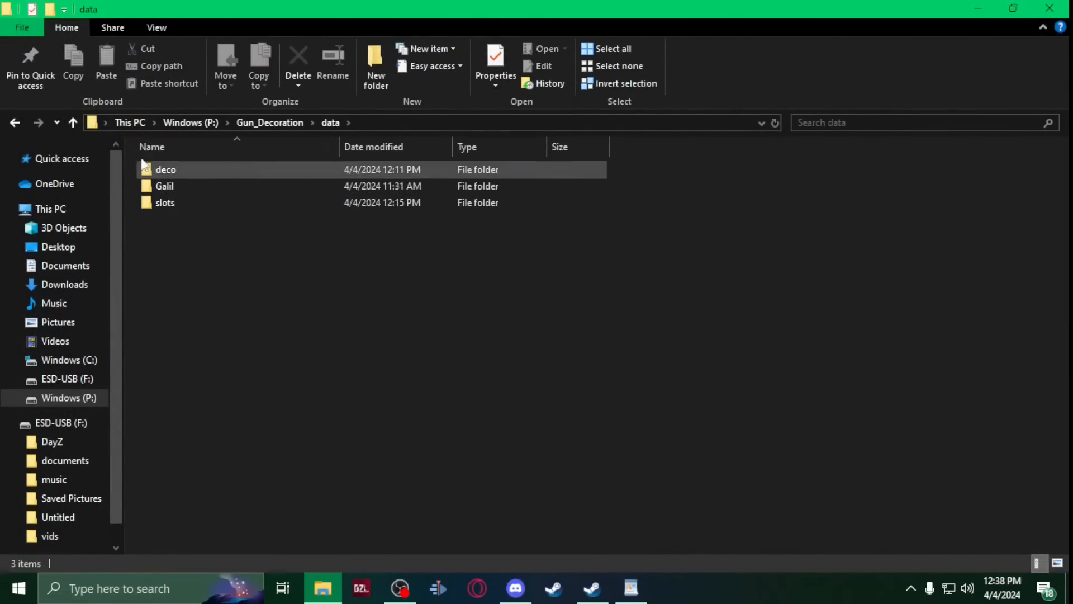
left_click(73, 125)
left_click(73, 125)
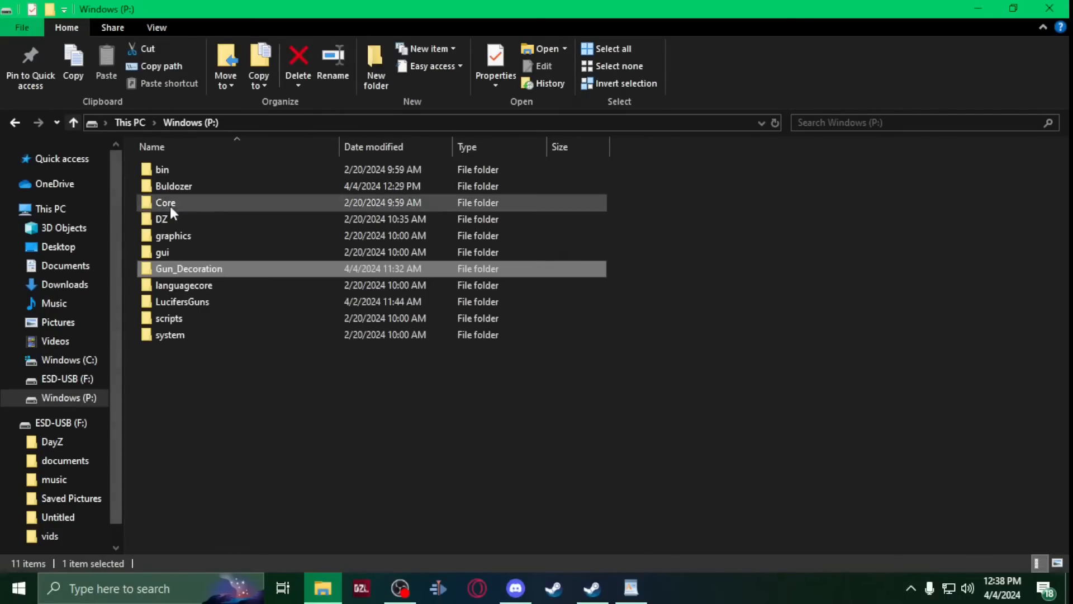
double_click(232, 271)
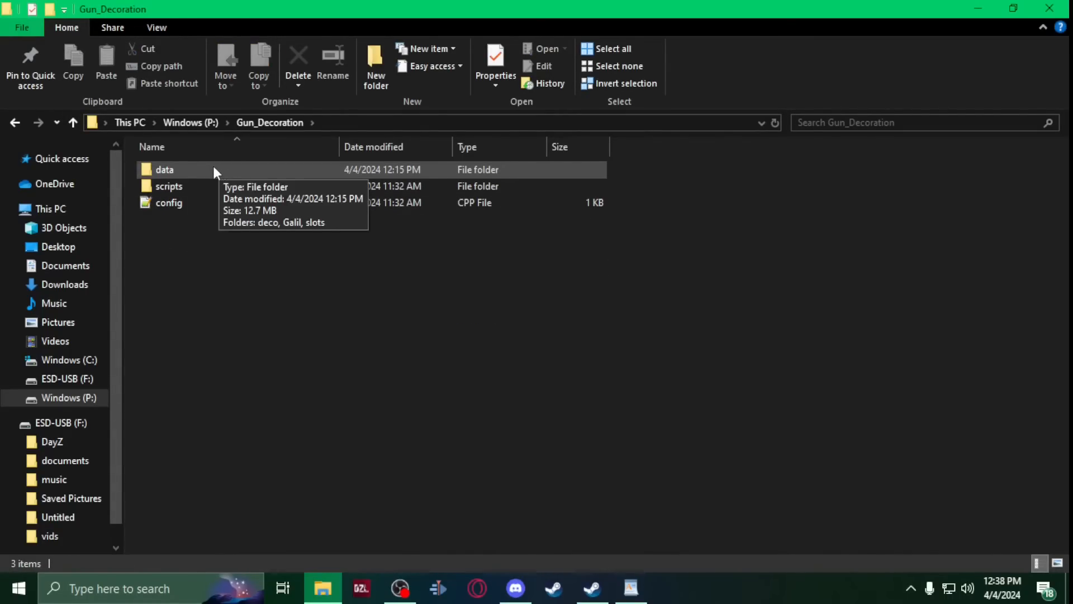
double_click(178, 170)
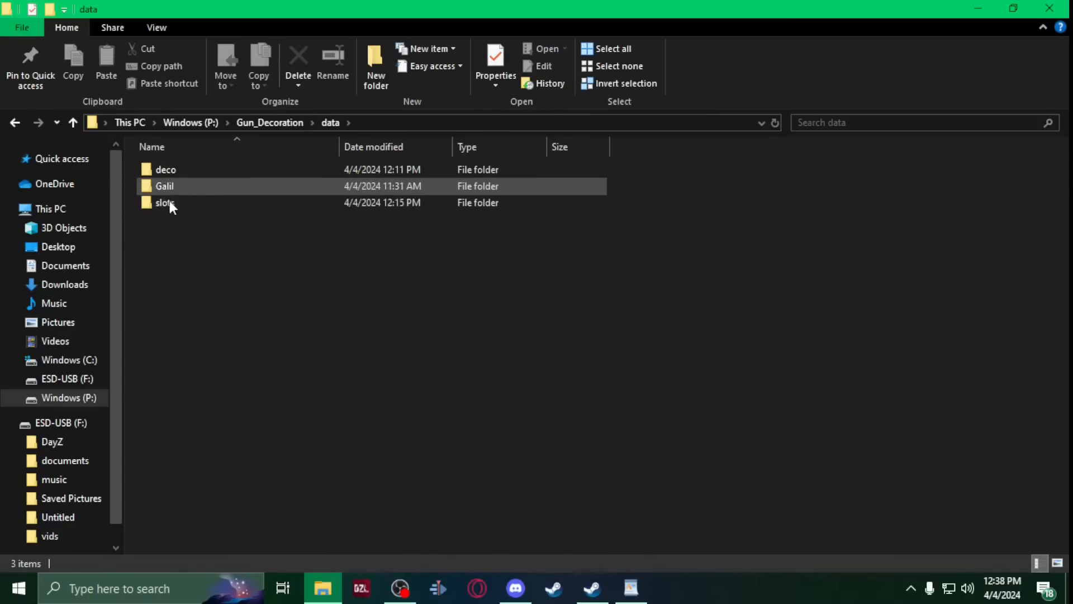
left_click(77, 125)
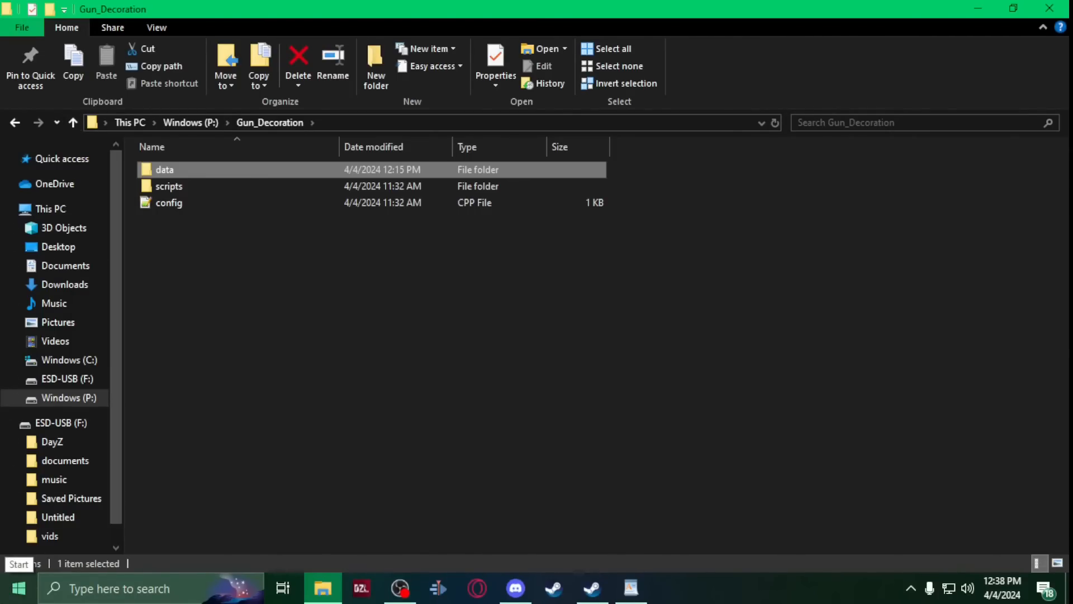
Launch pboProject and set its source folder to P:\Gun_Decoration
left_click(19, 587)
left_click(318, 173)
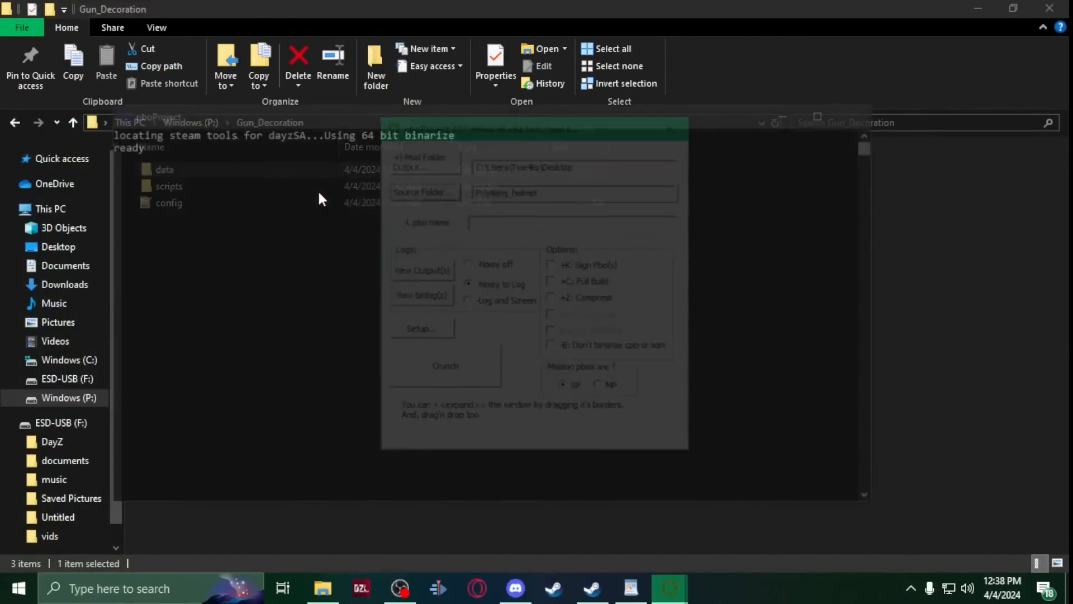
left_click(458, 192)
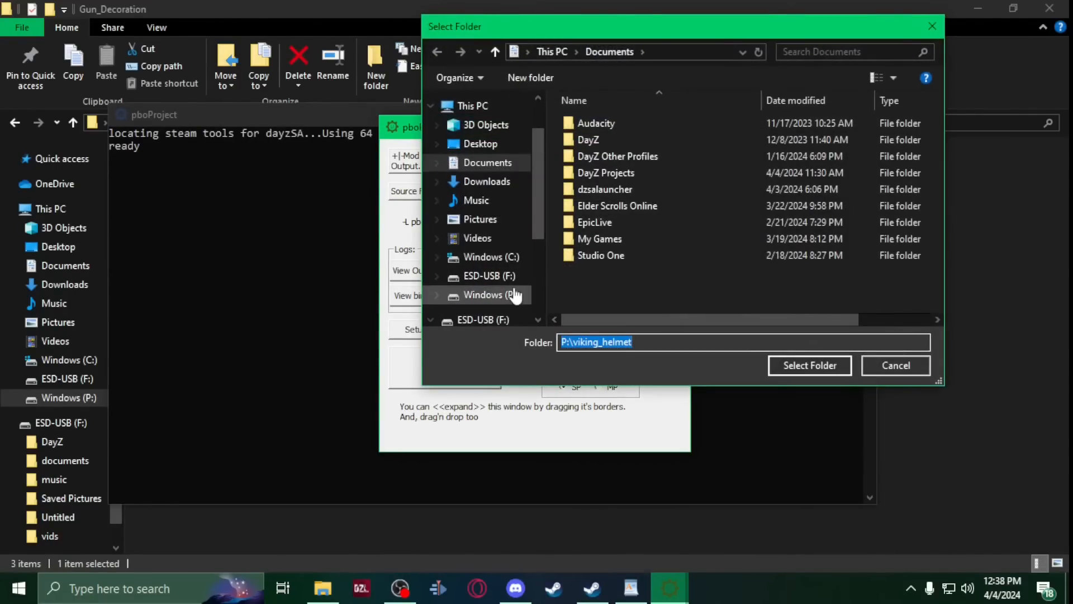
left_click(491, 295)
left_click(648, 221)
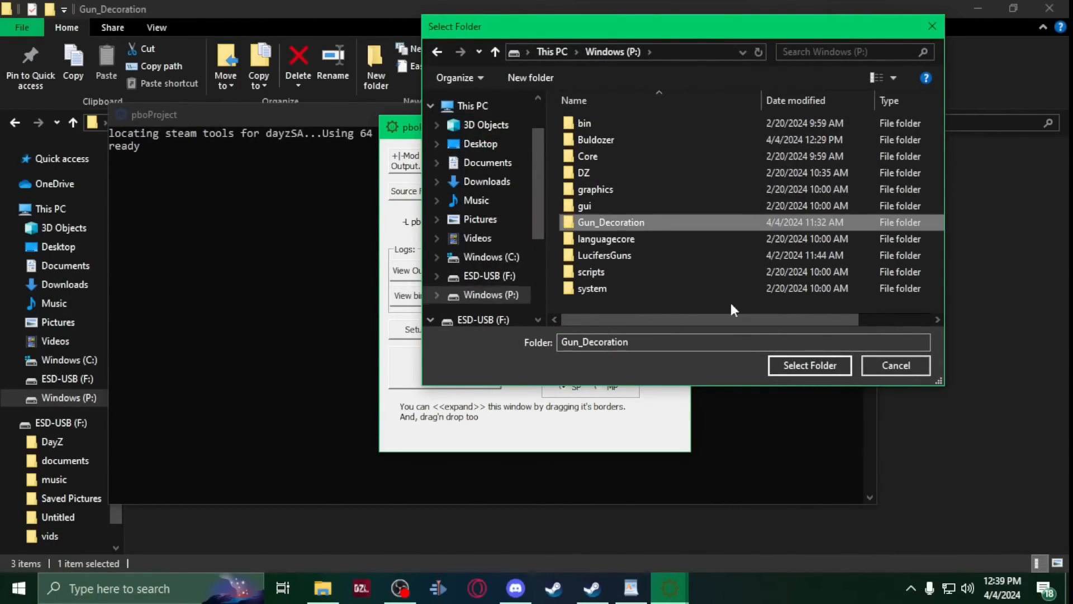
left_click(805, 366)
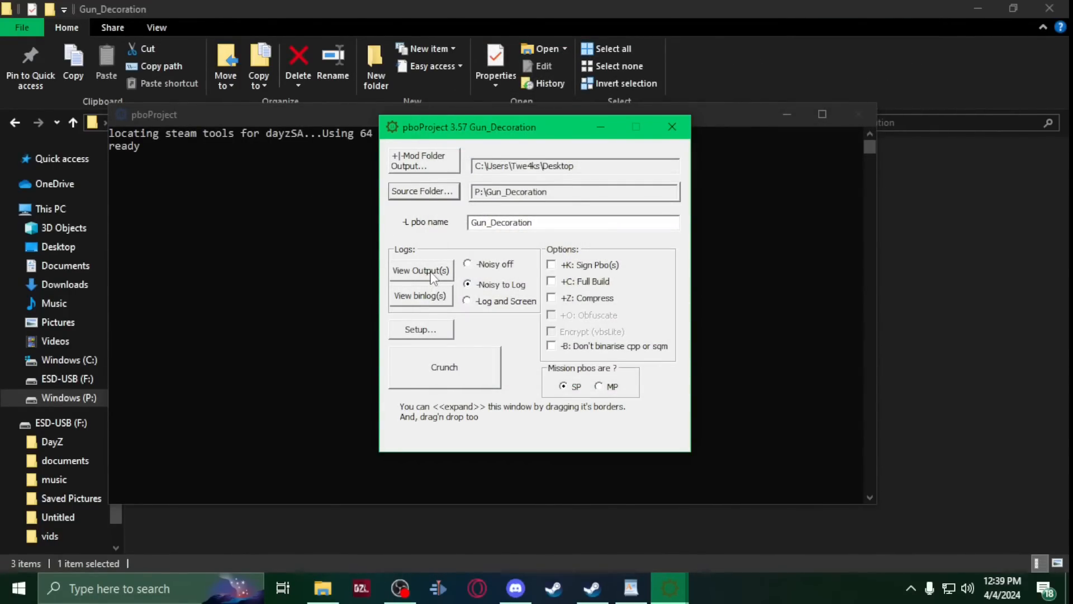
Delete all temp files through the pboProject setup and close the setup dialog
left_click(421, 329)
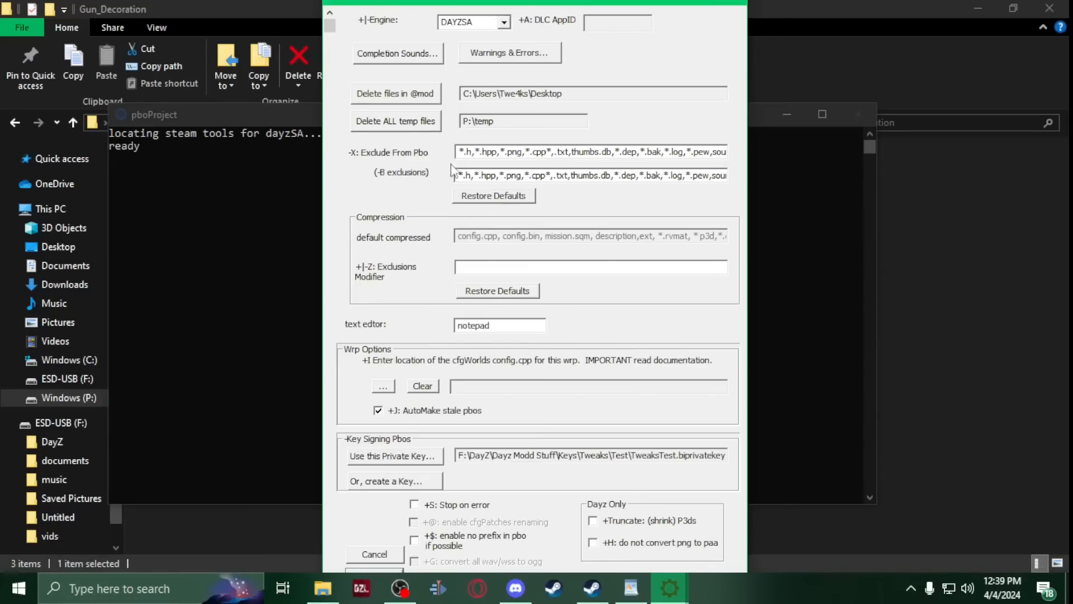
left_click(429, 124)
left_click(594, 369)
left_click(574, 347)
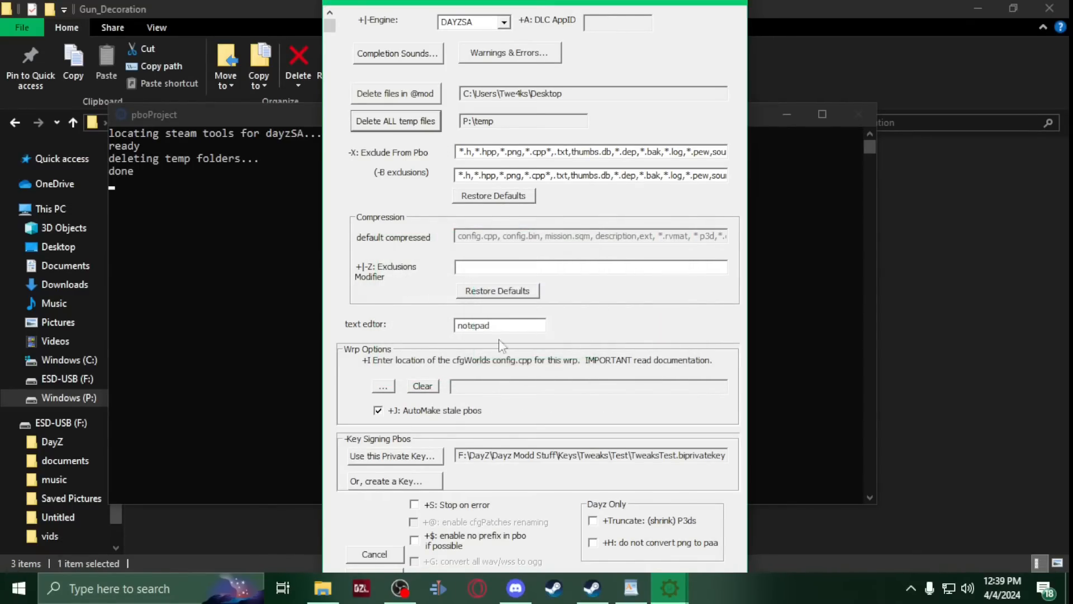
left_click(378, 569)
Crunch the Gun_Decoration source folder into a PBO
left_click(450, 374)
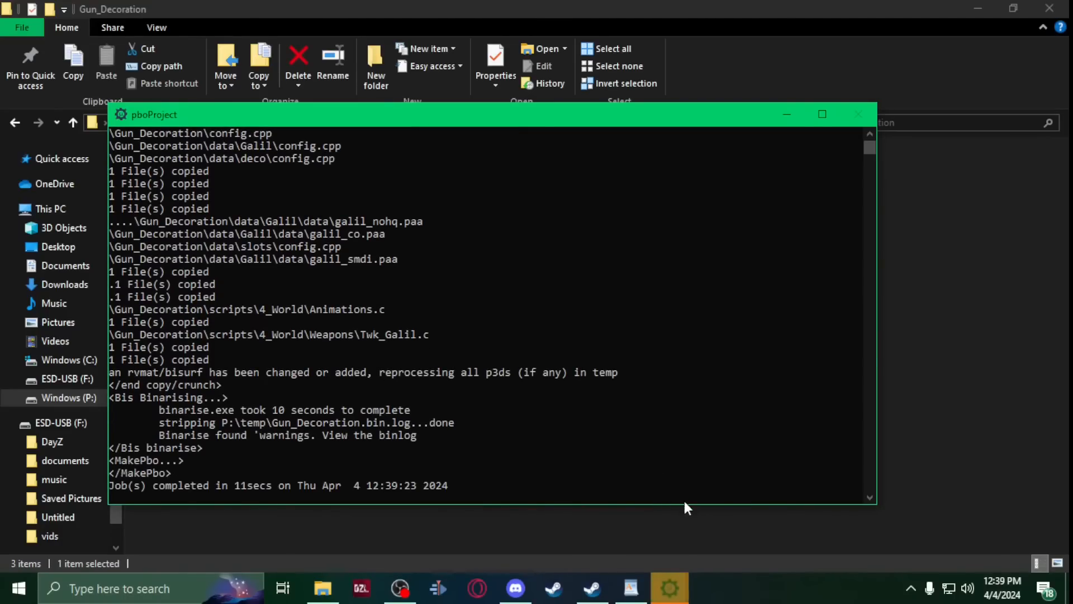
left_click(670, 588)
left_click(581, 520)
mouse_move(670, 588)
left_click(619, 469)
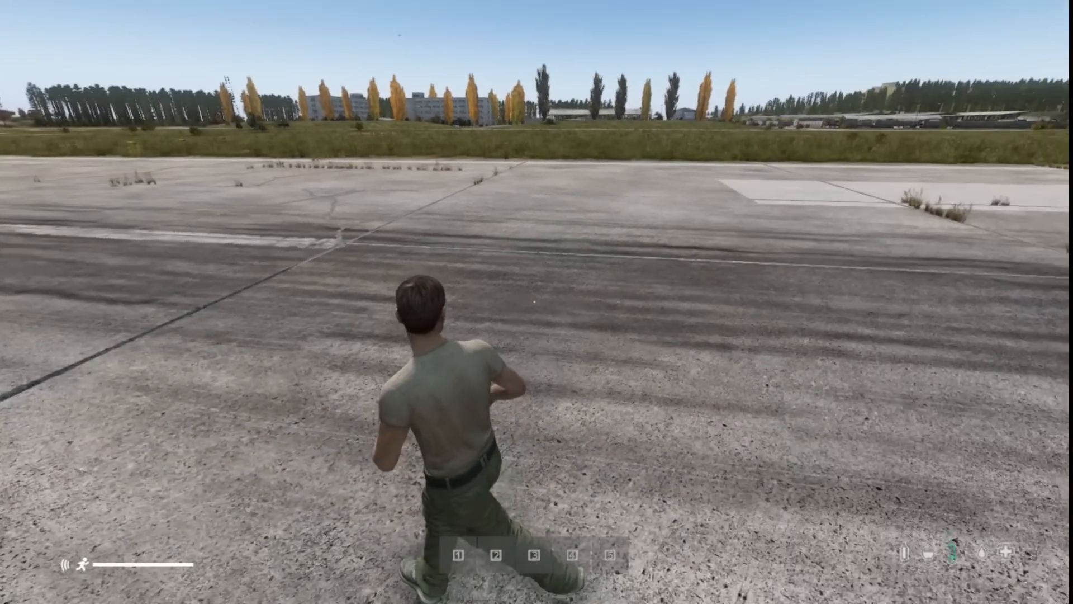
In DayZ, turn on V++ Admin Tools and use the item spawner to find "char" and spawn sample_weapon_charm on the ground
key("End")
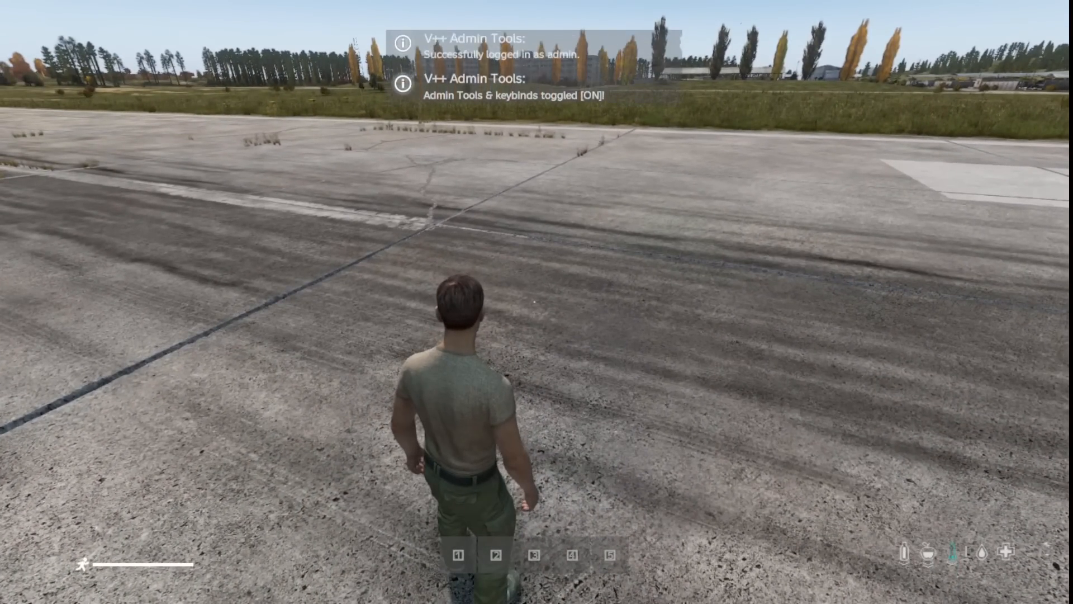
key("Home")
left_click(958, 64)
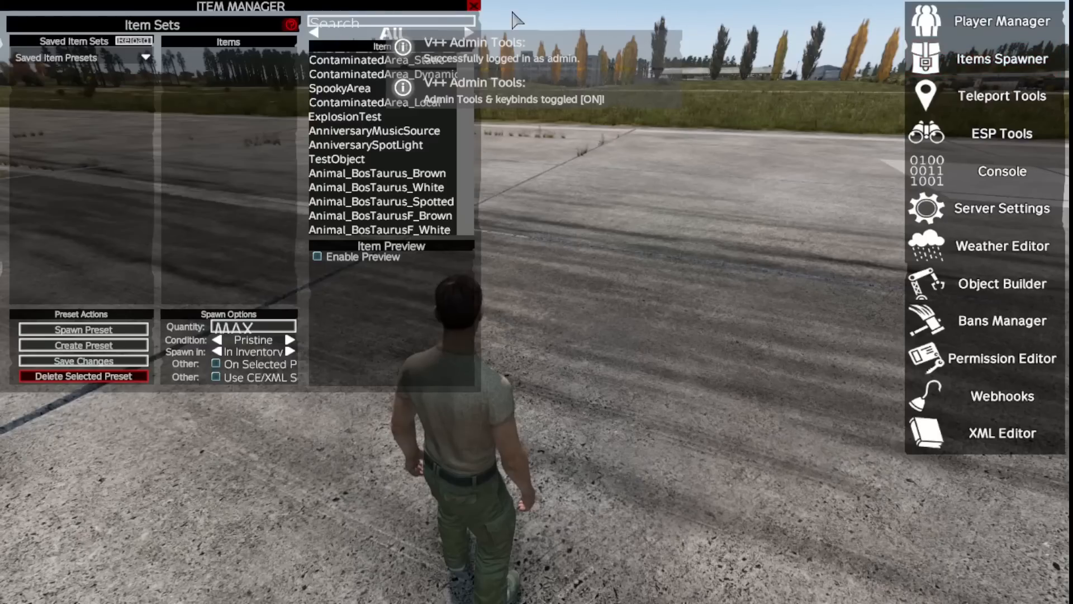
type("c")
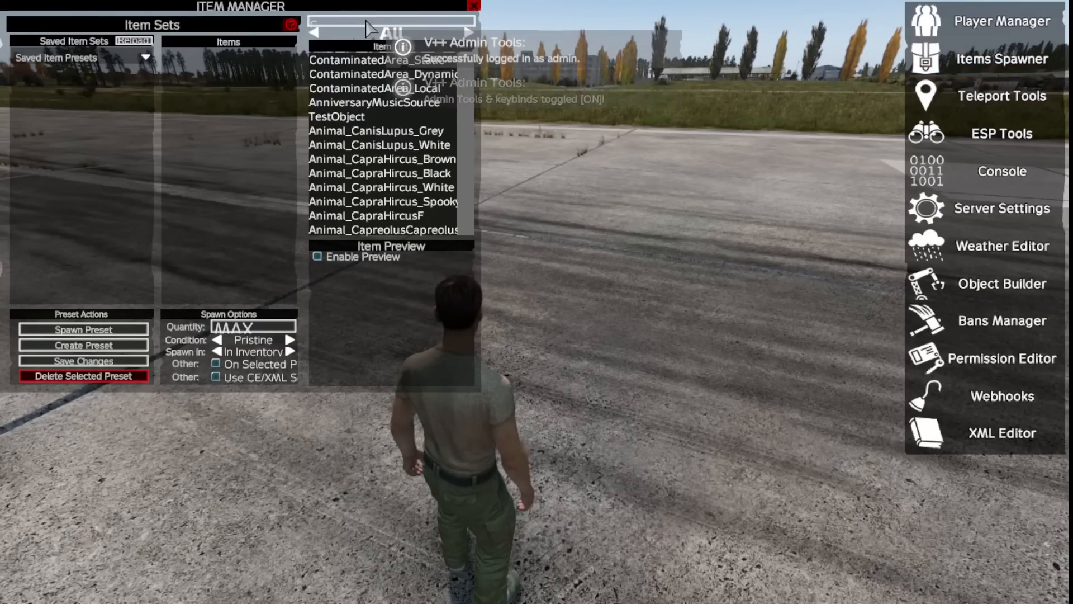
type("har")
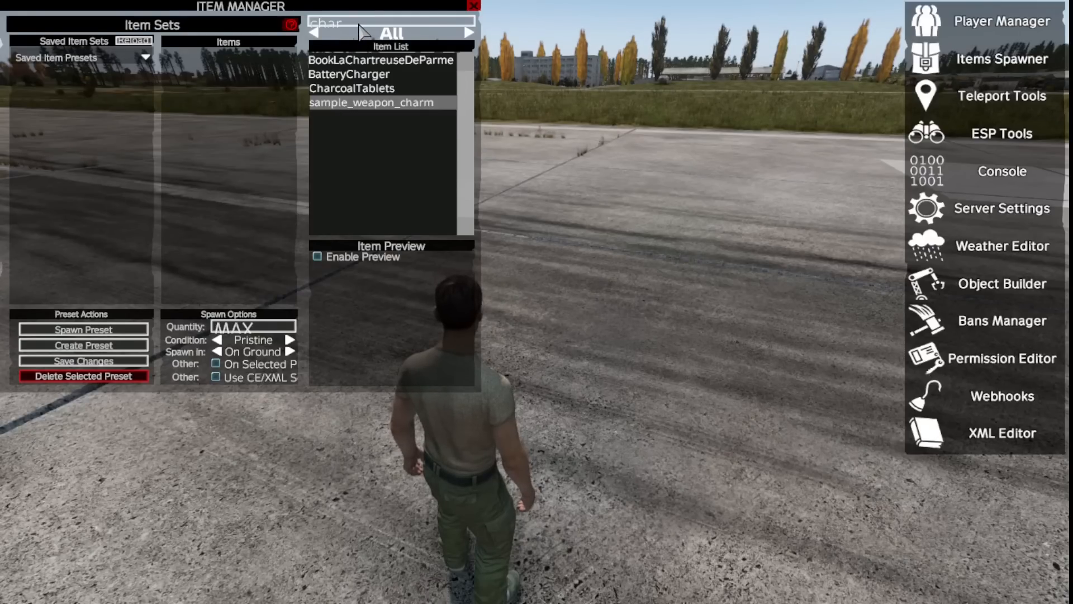
Search the item list for "gali", spawn Twk_Galil on the ground, and close the item spawner
key("BackSpace")
key("BackSpace")
key("BackSpace")
key("BackSpace")
type("ga")
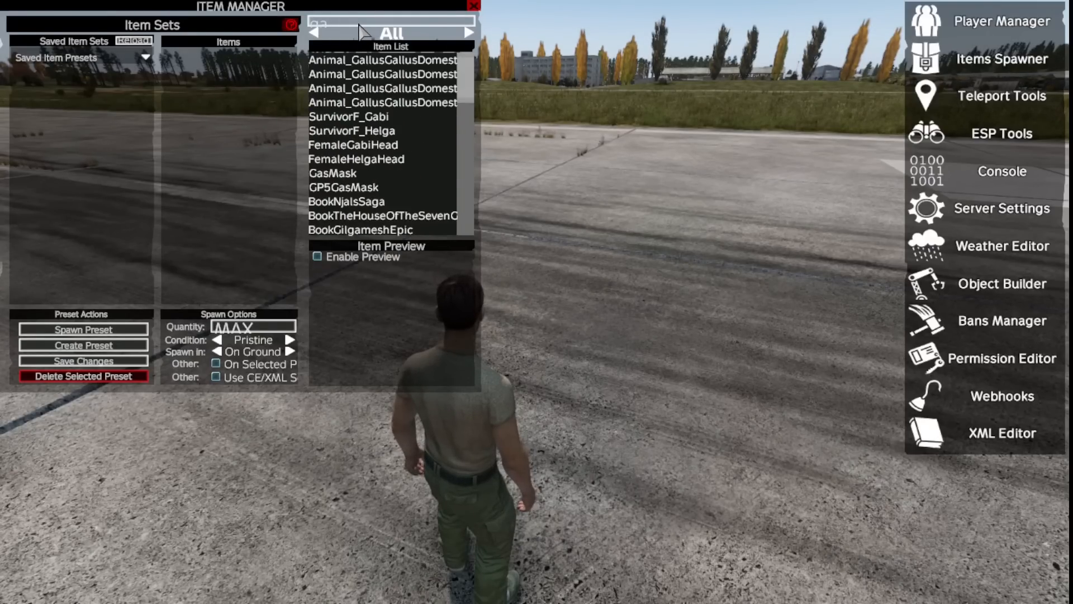
type("li")
double_click(350, 61)
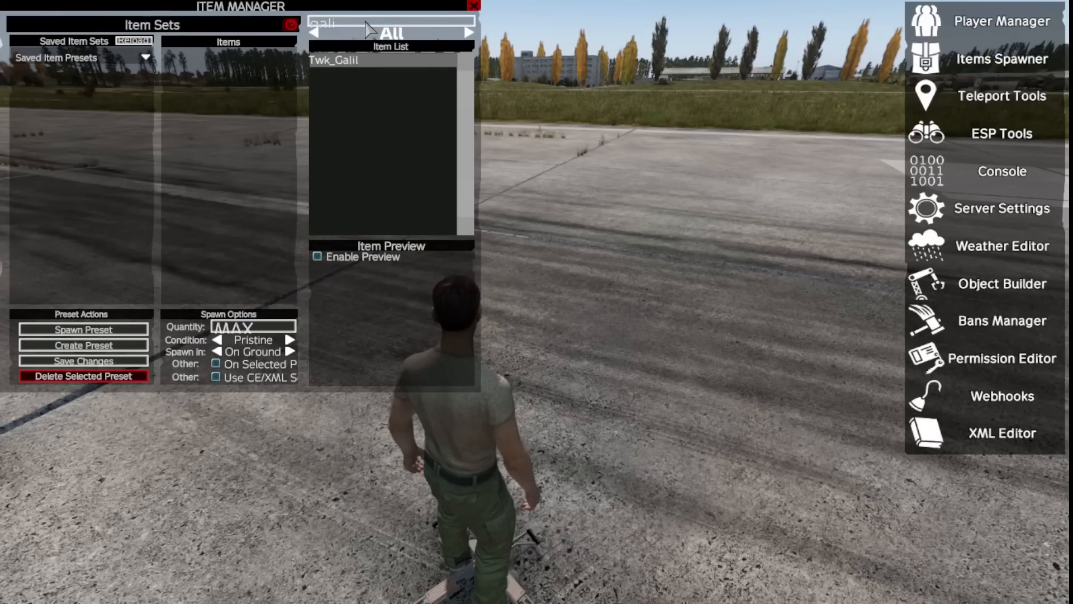
key("BackSpace")
key("BackSpace")
key("BackSpace")
key("BackSpace")
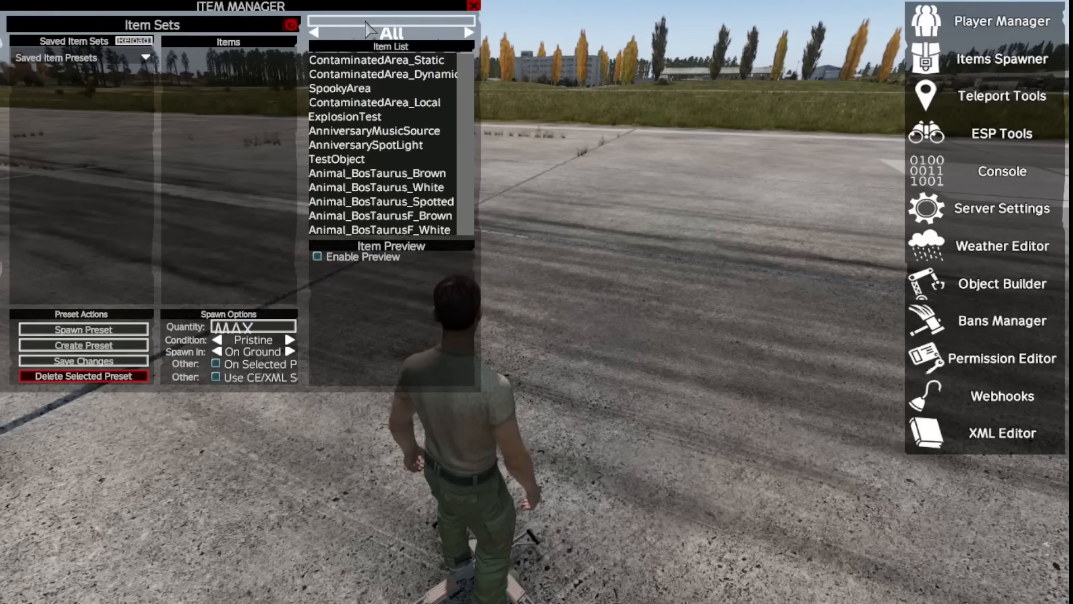
key("Escape")
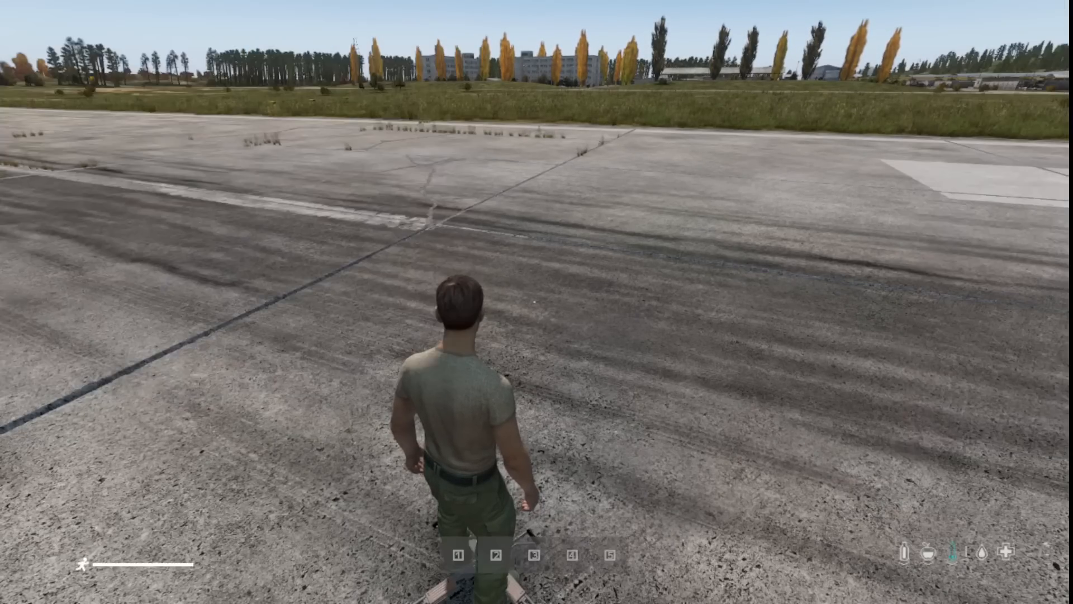
Take the ok emoji weapon charm and a Galil from the vicinity, and attach the charm to the rifle's charm slot
key("Tab")
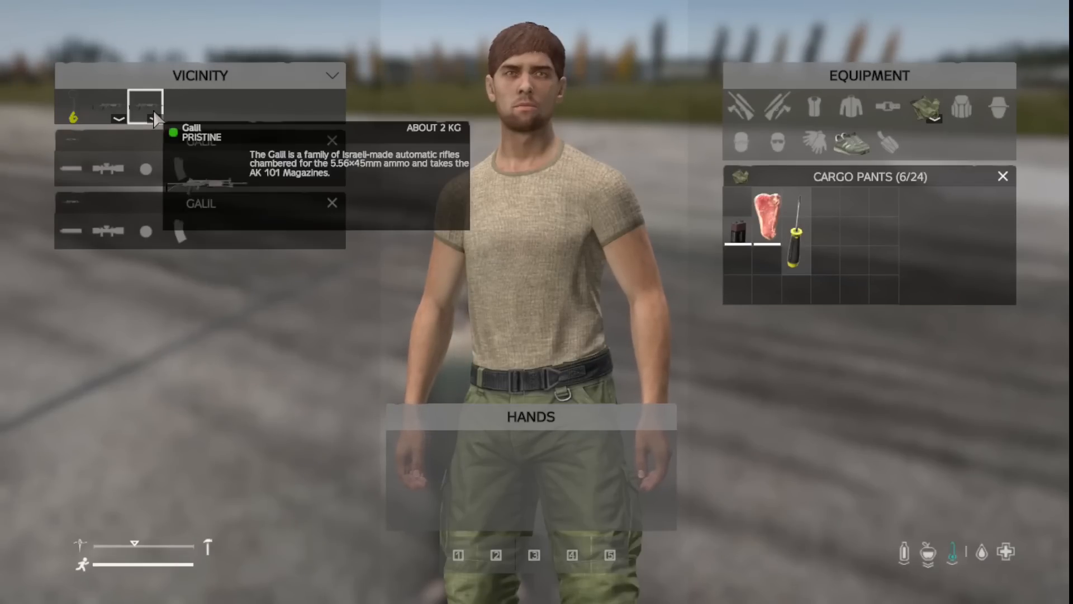
left_click_drag(73, 113, 529, 490)
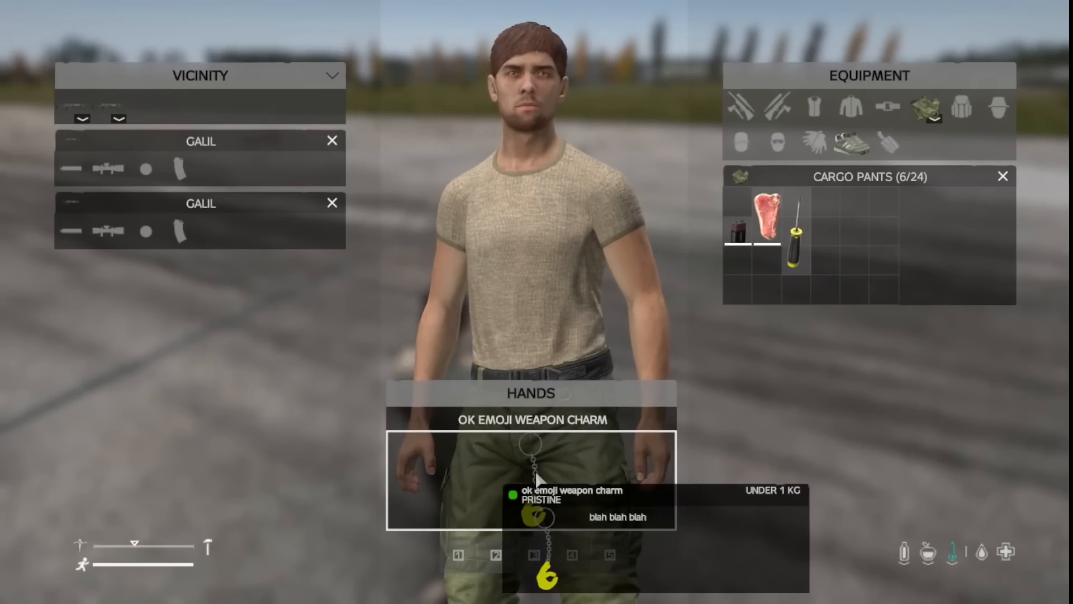
left_click_drag(546, 448, 885, 201)
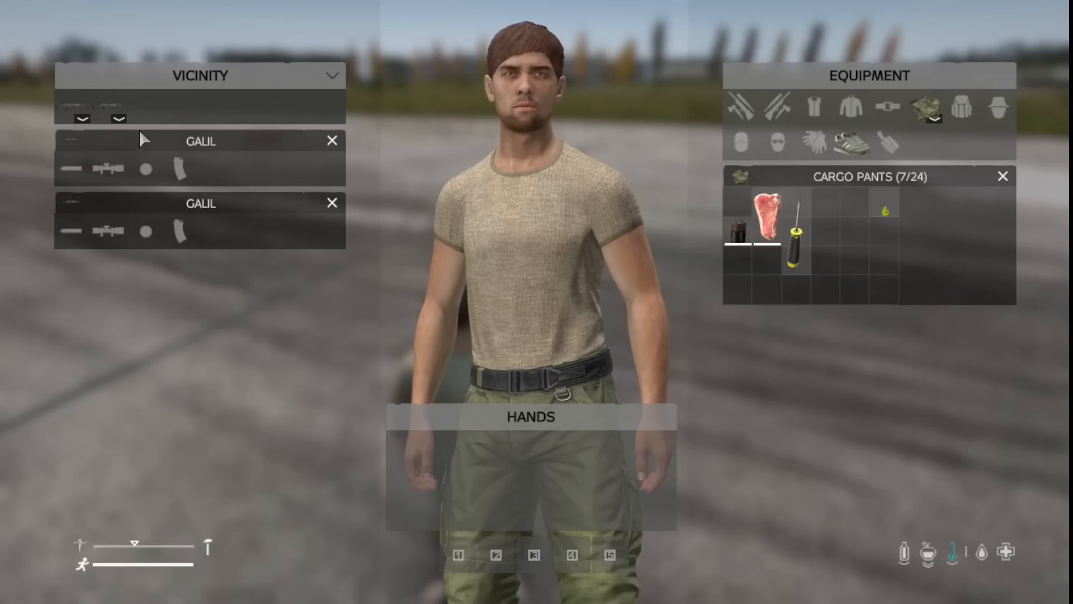
left_click_drag(109, 108, 508, 454)
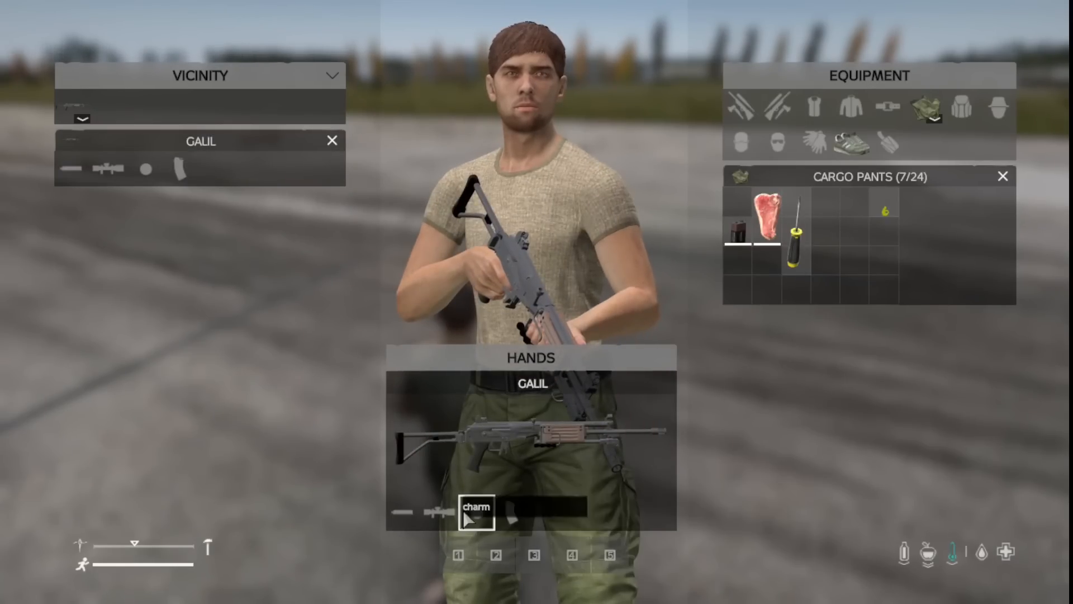
left_click_drag(884, 209, 482, 417)
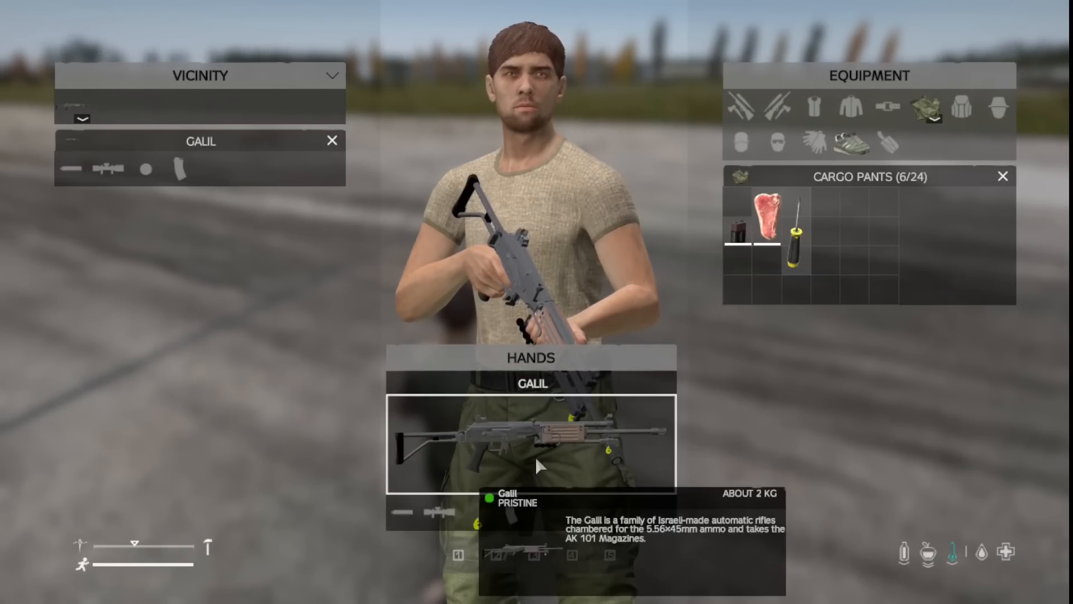
Inspect the Galil in hands from both sides to examine the attached charm, and return to the game view
middle_click(535, 456)
left_click_drag(581, 398, 670, 380)
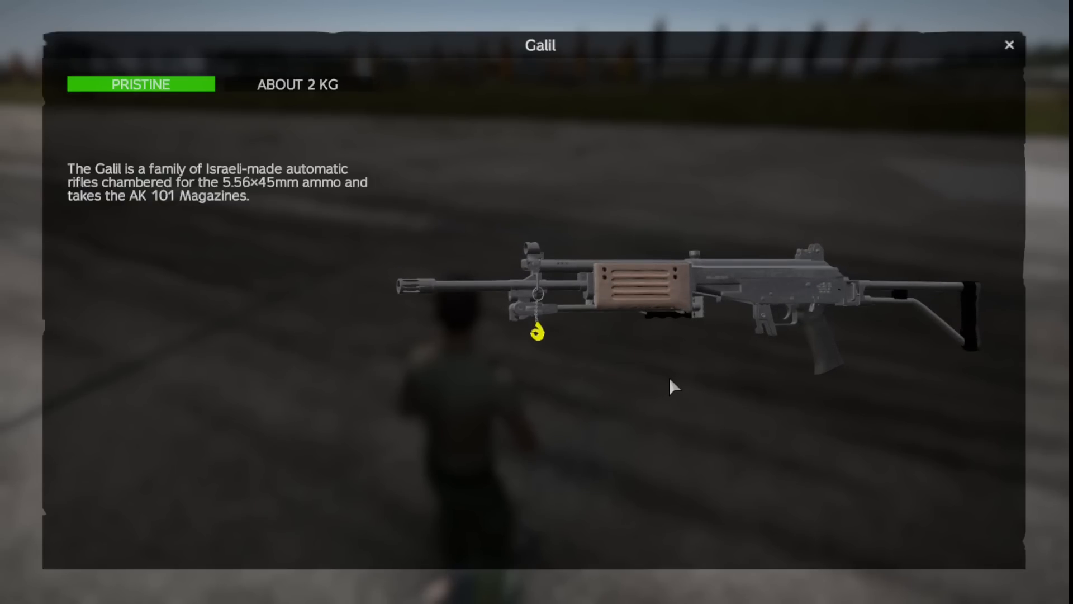
left_click_drag(670, 380, 591, 380)
key("Escape")
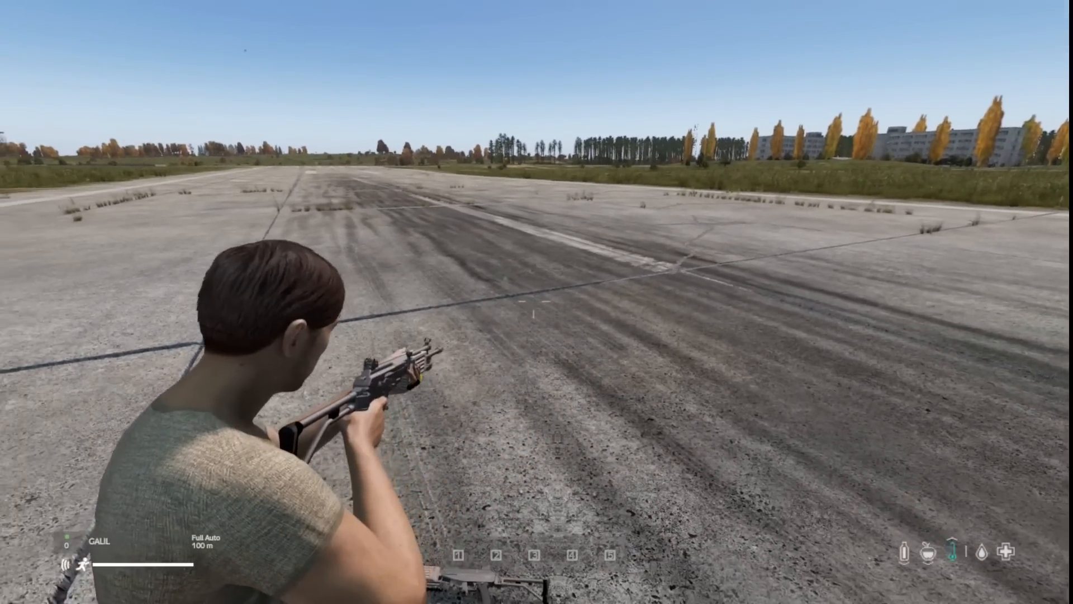
key("KP_Enter")
key("KP_Enter")
Inspect the held Galil up close to examine how the charm hangs beneath the barrel near the front sight
key("Tab")
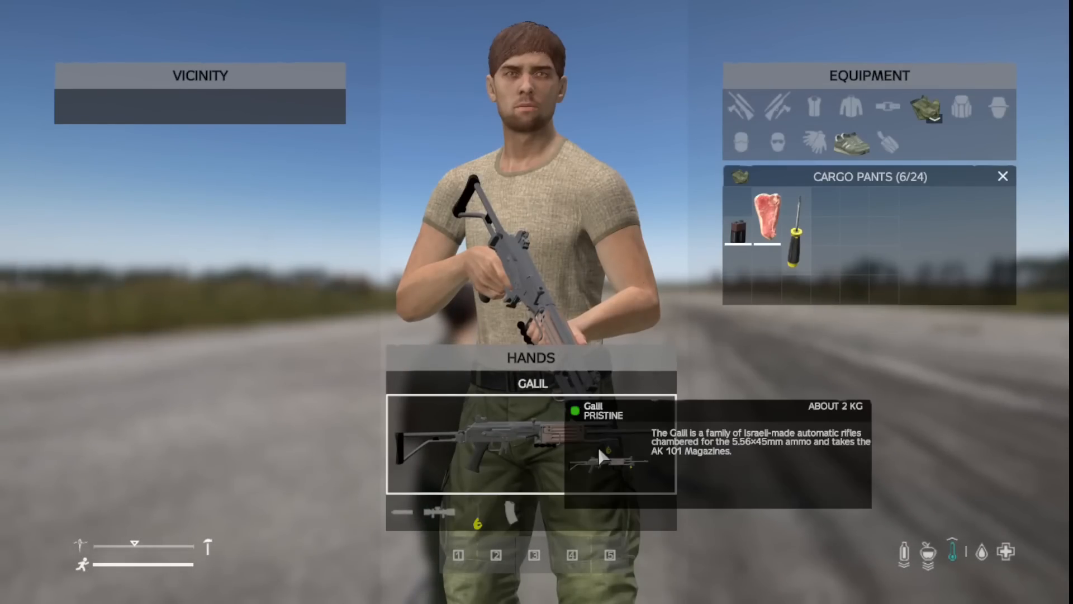
middle_click(585, 449)
scroll(836, 478, "up", 5)
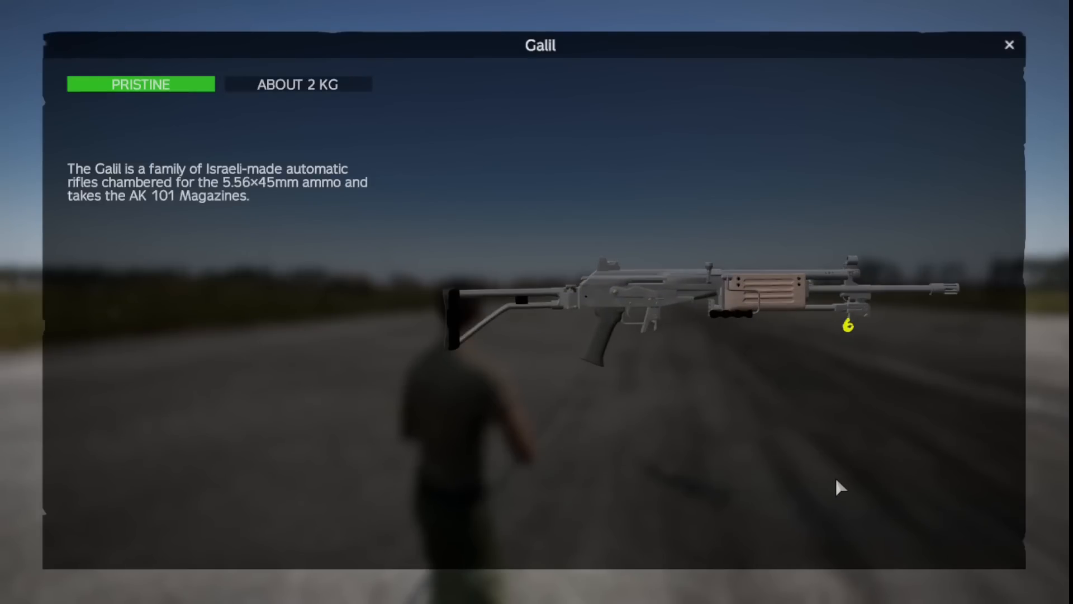
left_click_drag(844, 439, 725, 437)
key("Tab")
Walk along the runway with the Galil and inspect its opposite side to check the charm's position
key("w")
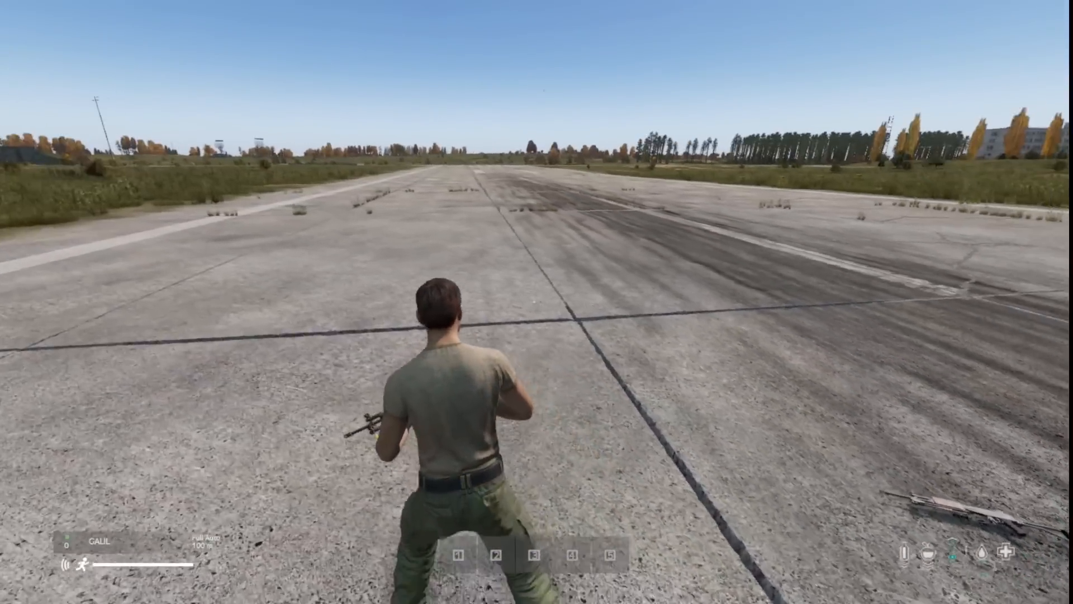
key("w")
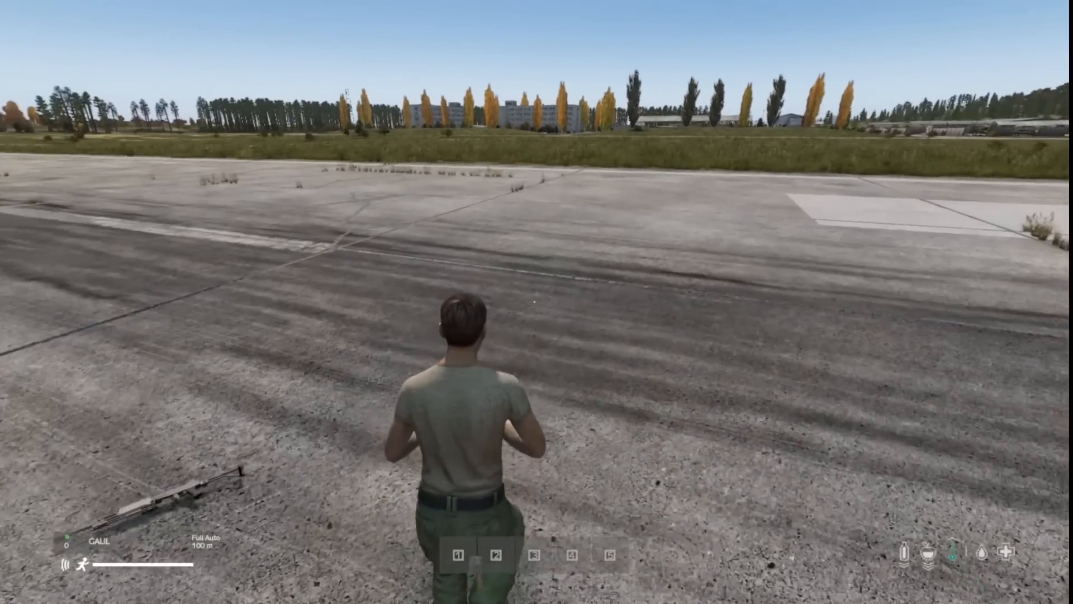
key("Tab")
middle_click(524, 431)
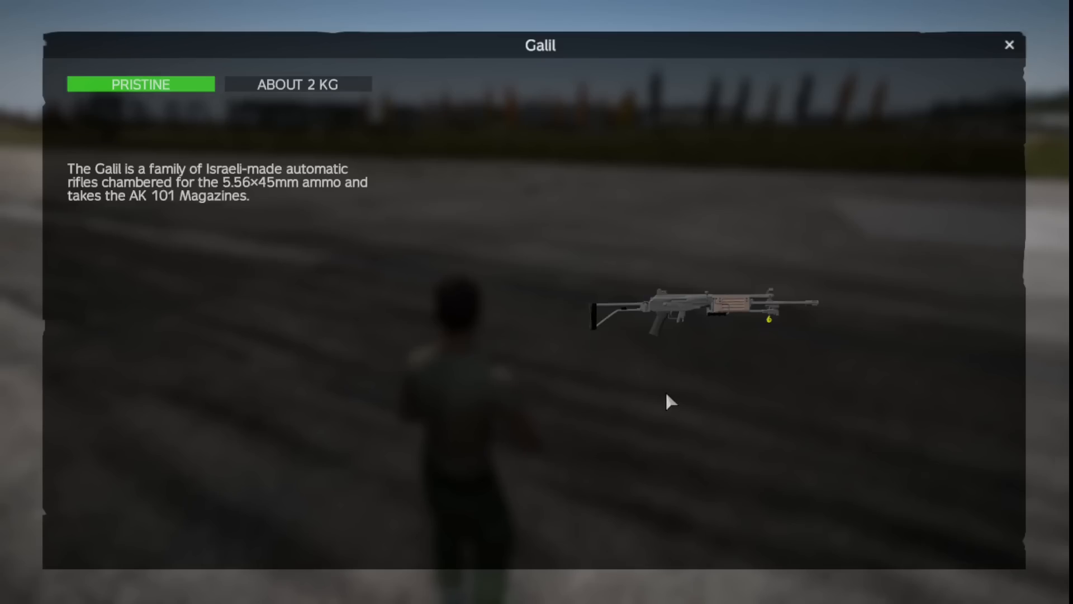
left_click_drag(768, 396, 637, 390)
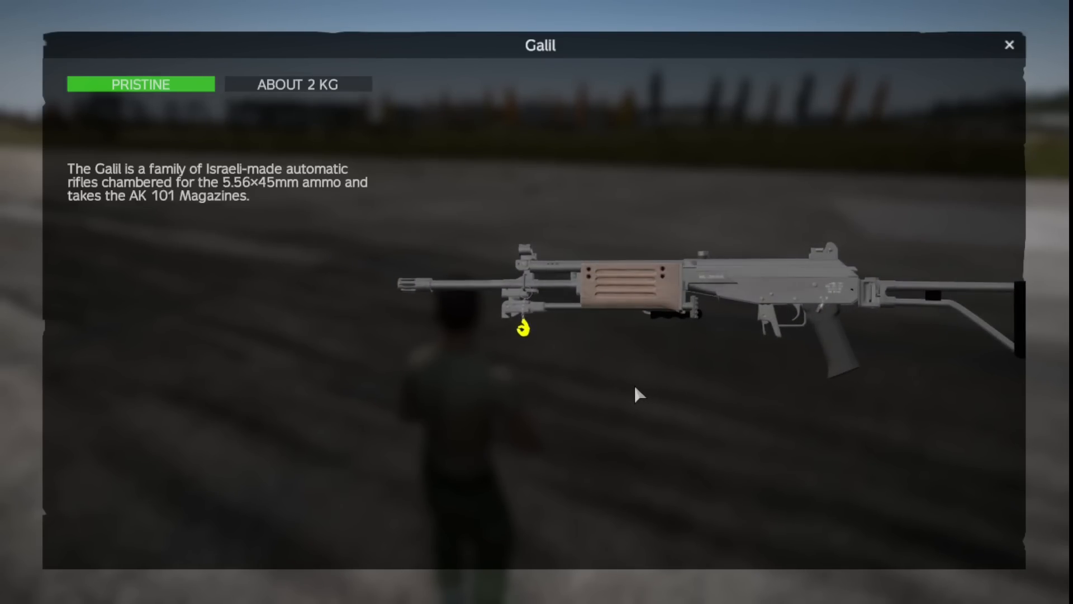
key("Tab")
Walk farther along the runway and examine the charm's placement on the Galil once more in the inspection view
key("w")
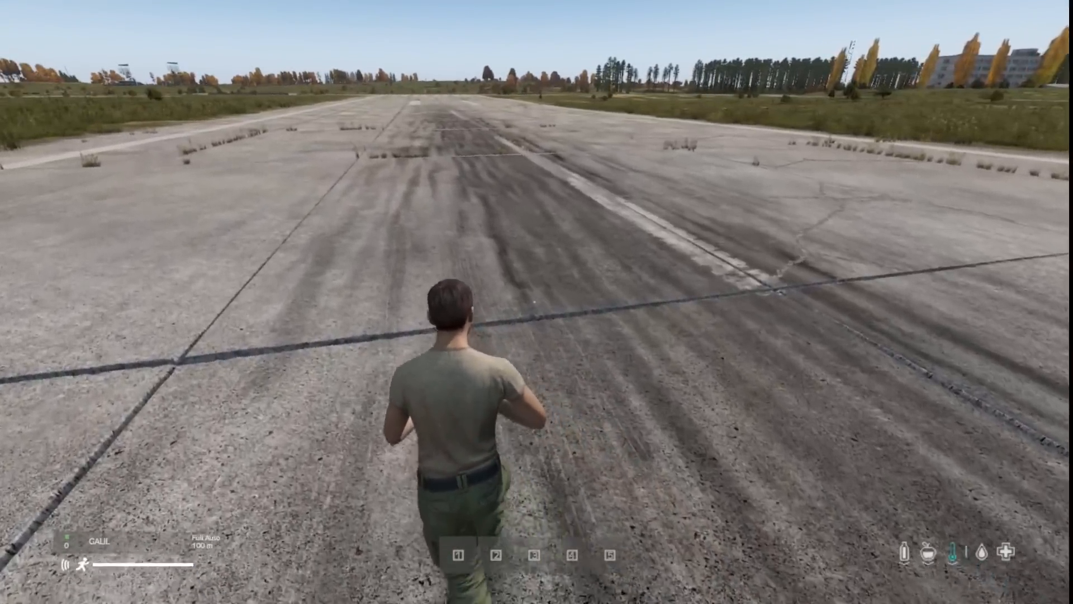
key("w")
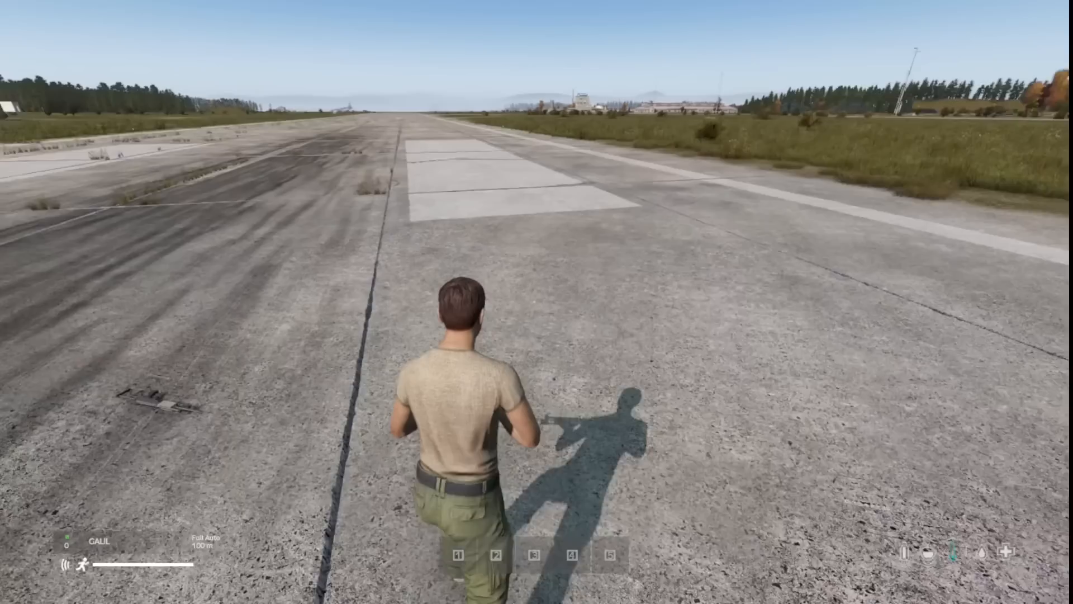
key("w")
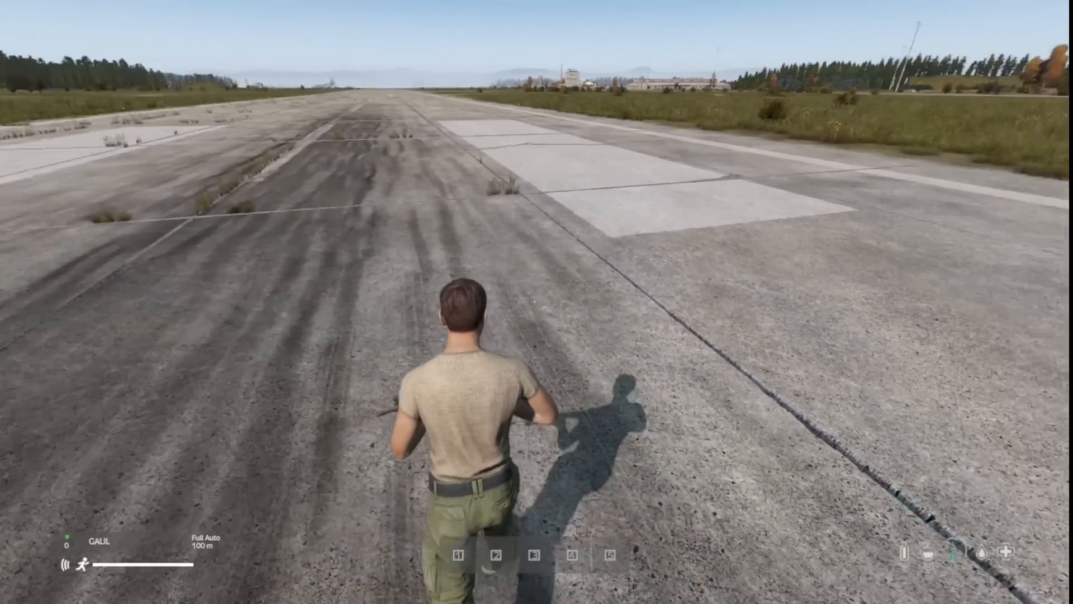
key("Tab")
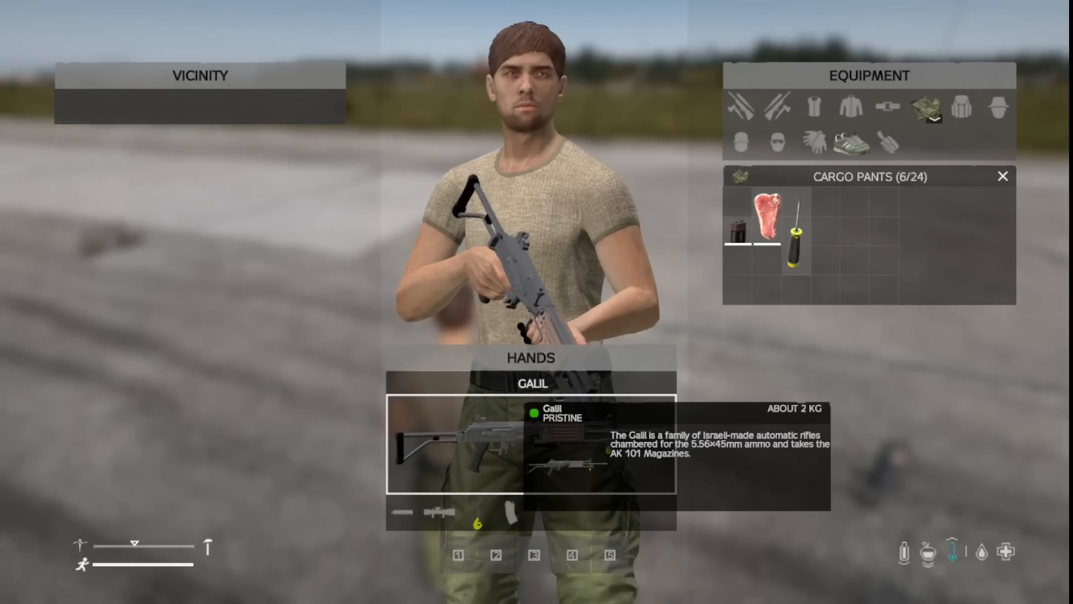
middle_click(518, 447)
left_click_drag(651, 409, 594, 414)
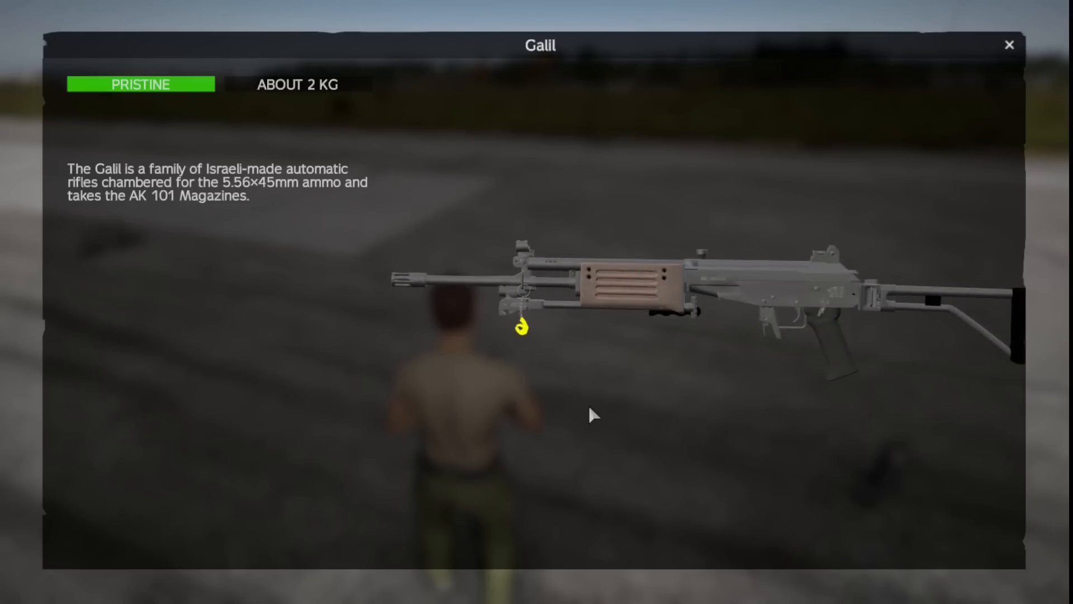
key("Tab")
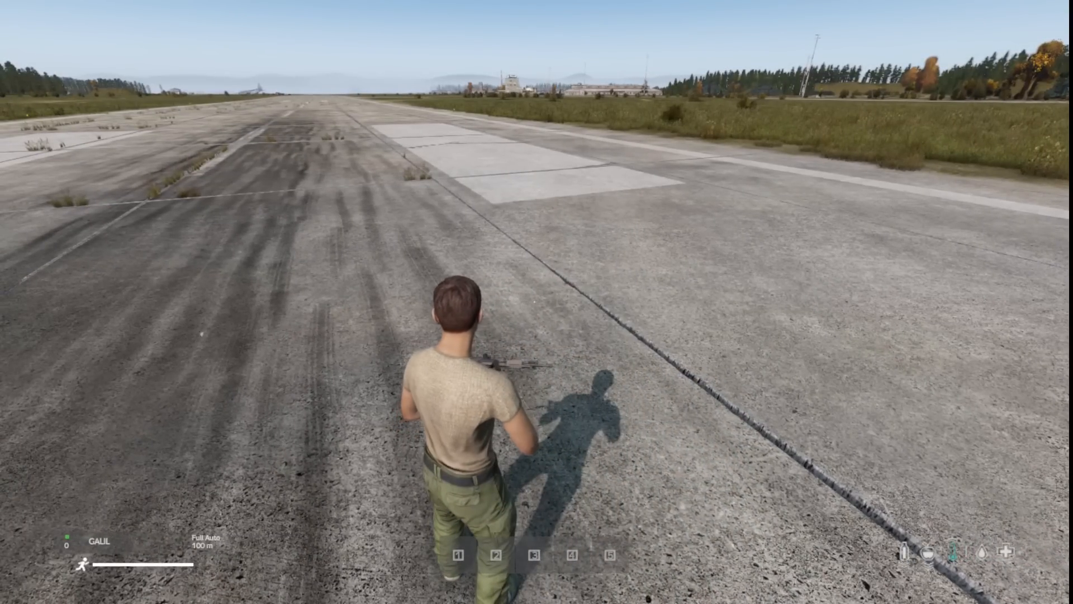
key("w")
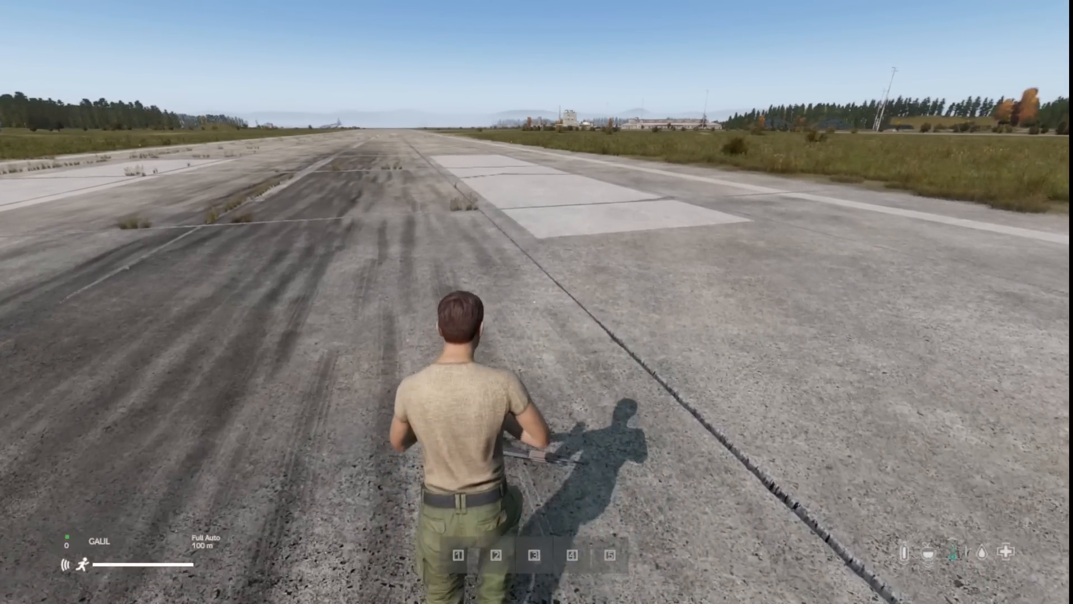